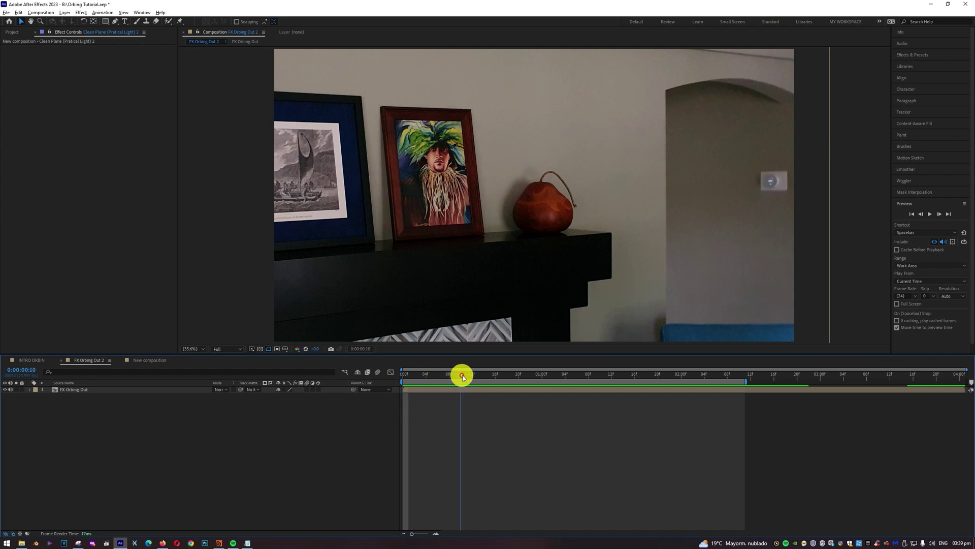
Play back the FX Orbing Out 2 composition and open New composition near its first frame
left_click(931, 214)
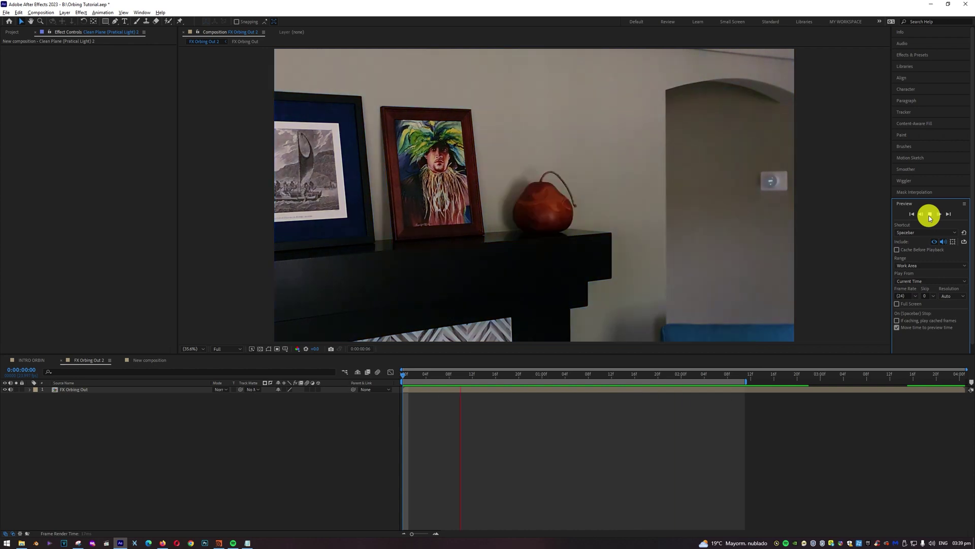
left_click(930, 215)
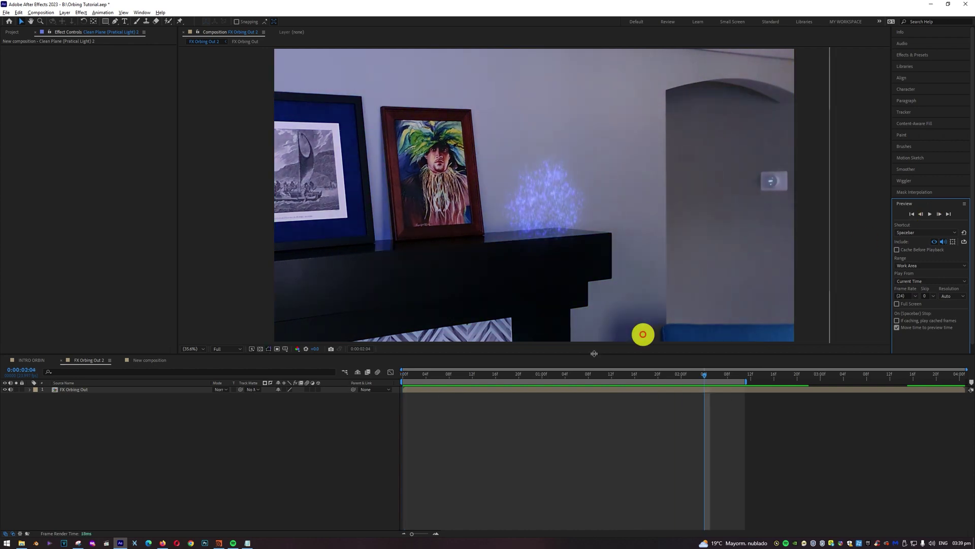
left_click(150, 361)
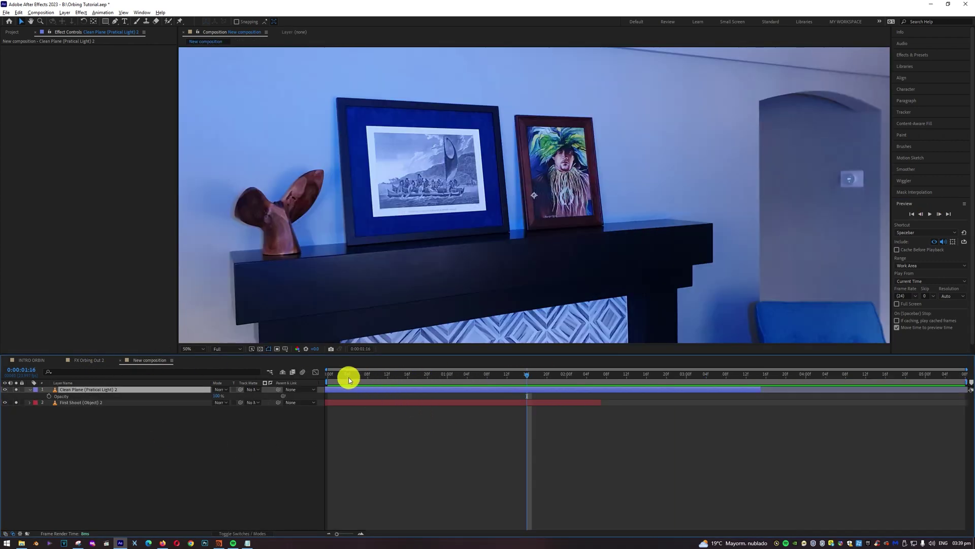
left_click_drag(344, 378, 331, 376)
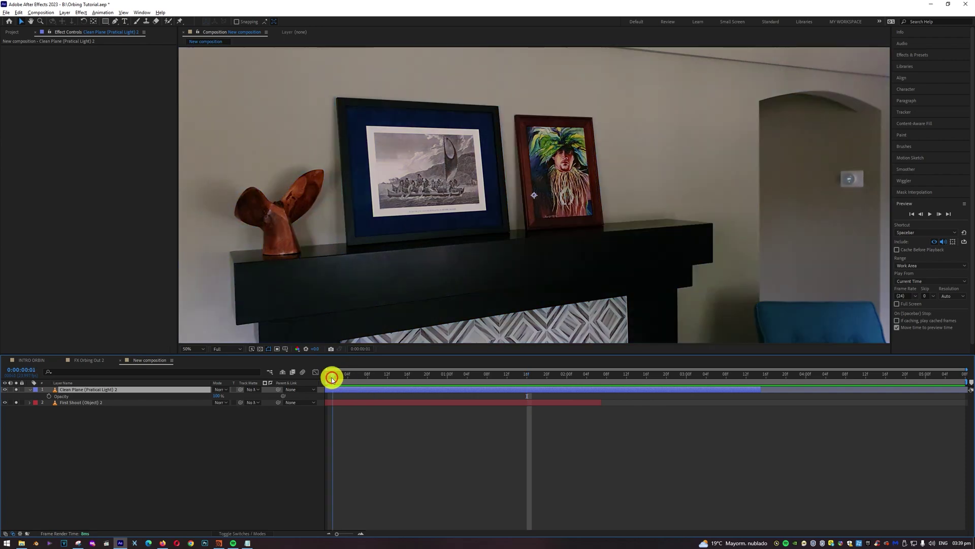
Solo First Shoot (Object) 2 and Clean Plane (Pratical Light) 2 in turn and scrub through each to examine the footage
left_click(16, 391)
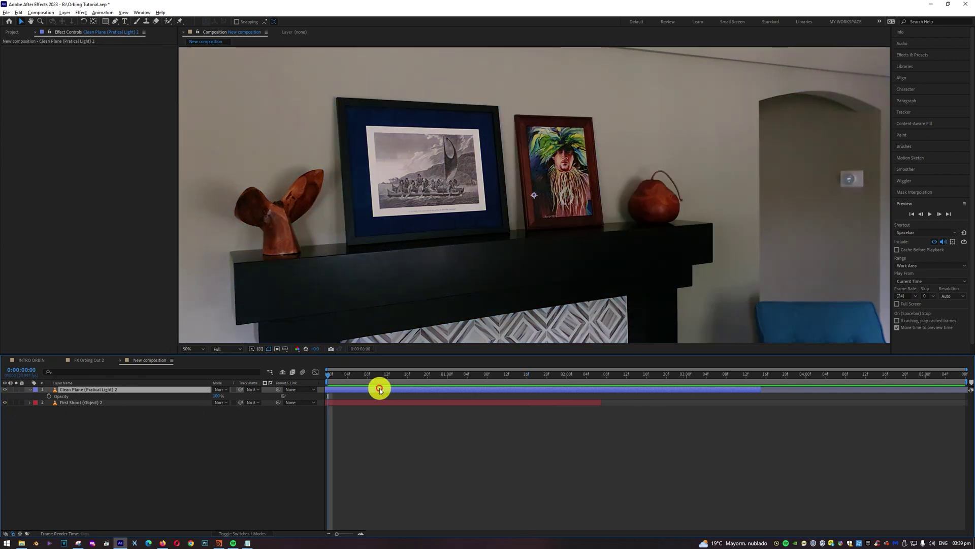
left_click(14, 404)
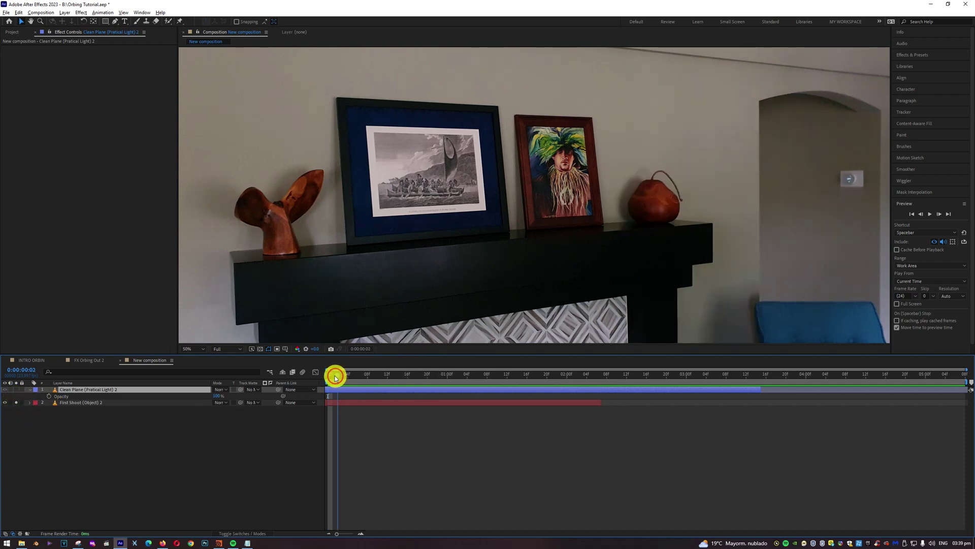
mouse_move(330, 377)
left_mouse_down()
mouse_move(594, 380)
mouse_move(320, 372)
mouse_move(593, 381)
mouse_move(339, 366)
mouse_move(586, 368)
mouse_move(301, 355)
mouse_move(556, 370)
mouse_move(347, 371)
left_mouse_up()
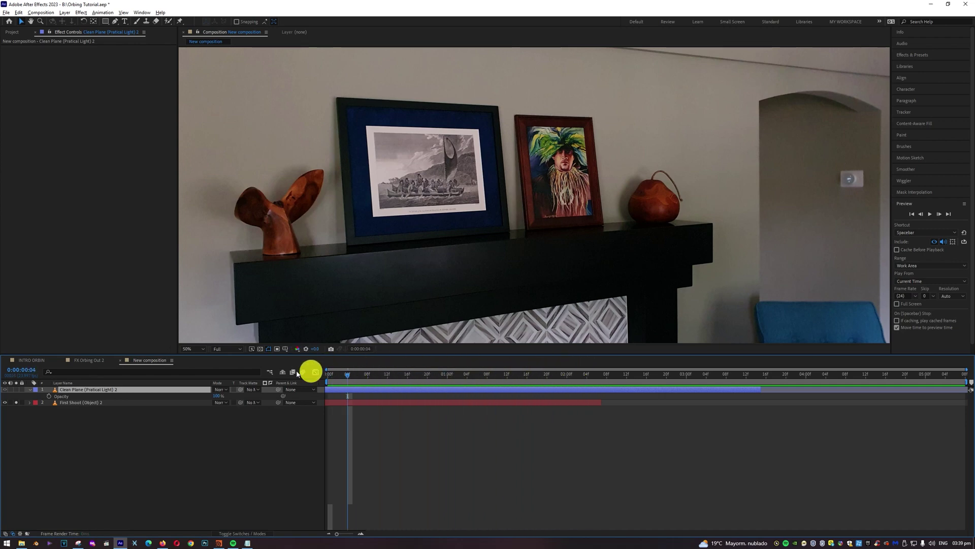
left_click_drag(15, 405, 15, 397)
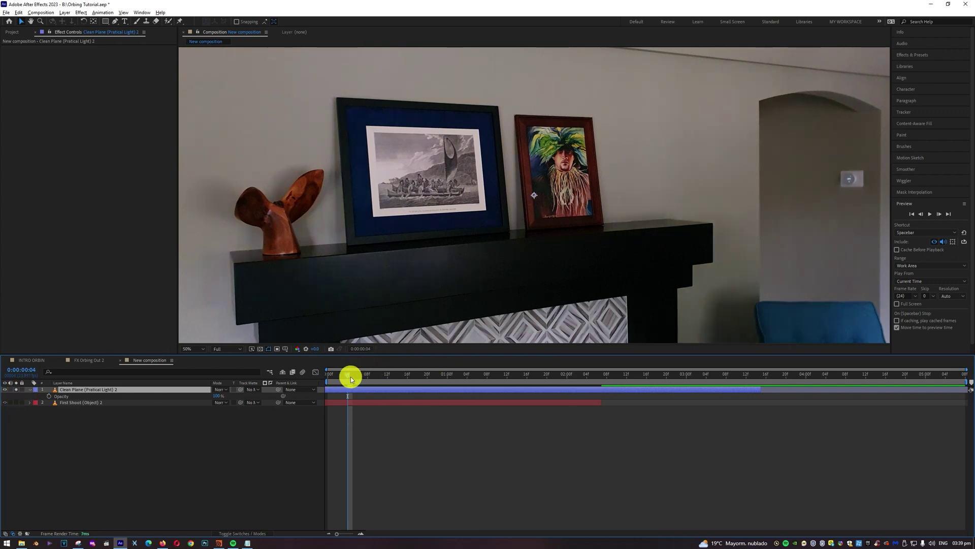
left_click_drag(349, 373, 391, 378)
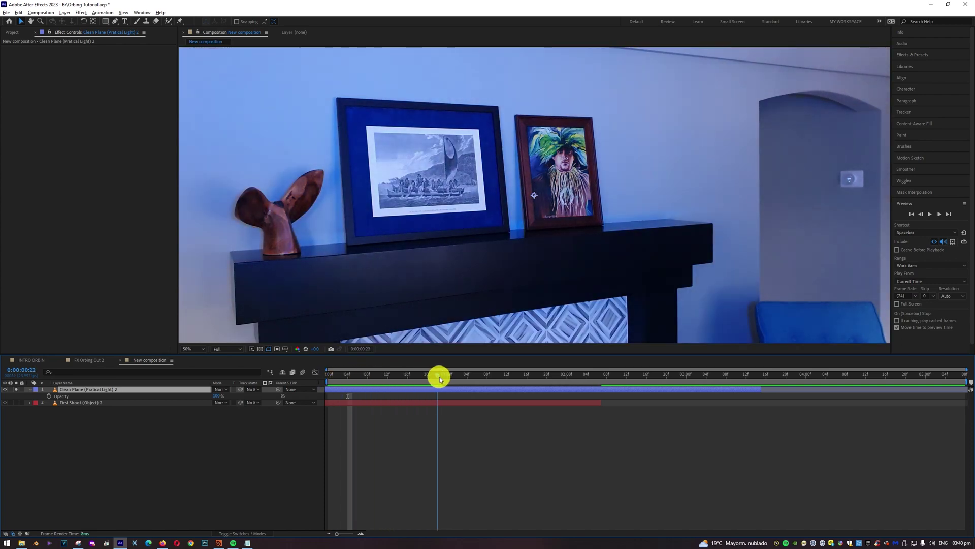
left_click_drag(472, 381, 14, 405)
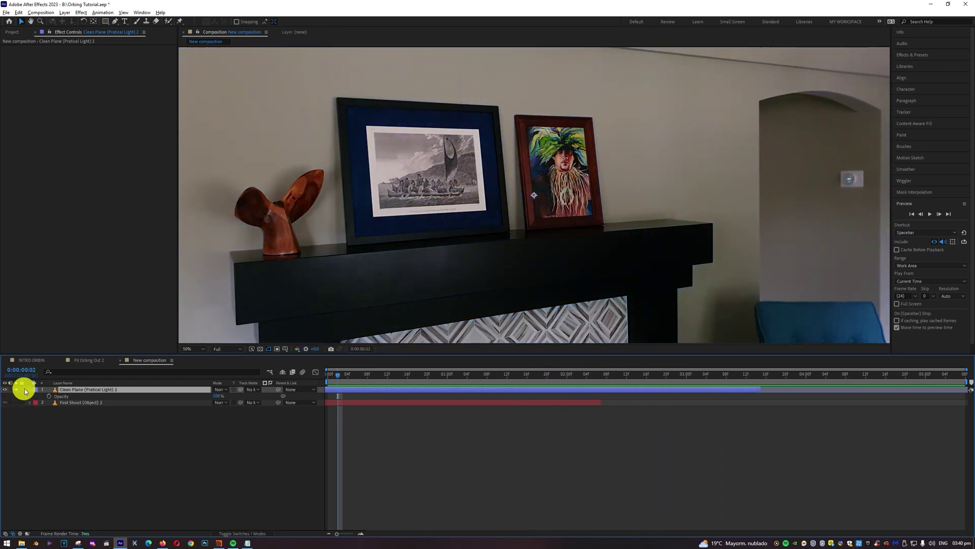
Compare the object shot with the clean plane at the opening frames, and end soloing on both layers
left_click(17, 401)
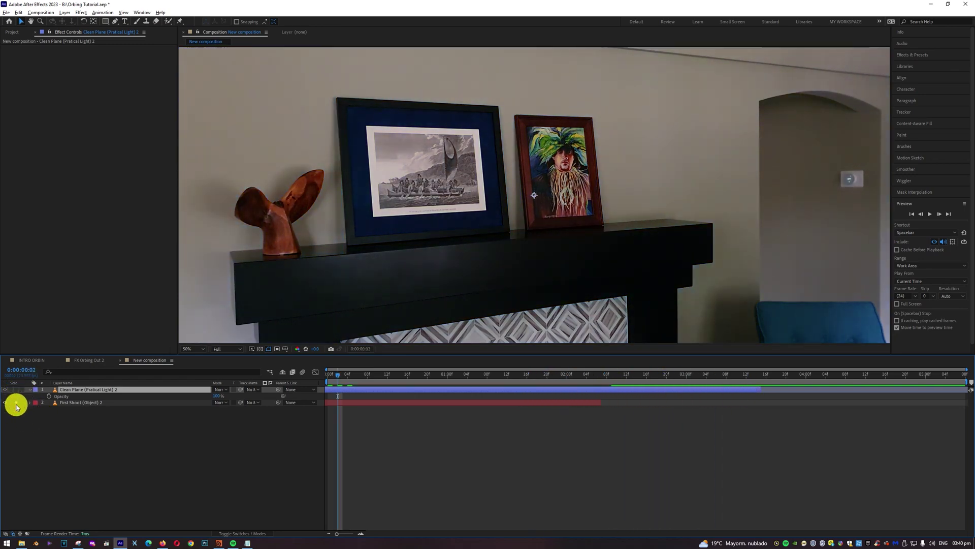
left_click(347, 382)
left_click_drag(344, 377, 15, 392)
left_click(16, 391)
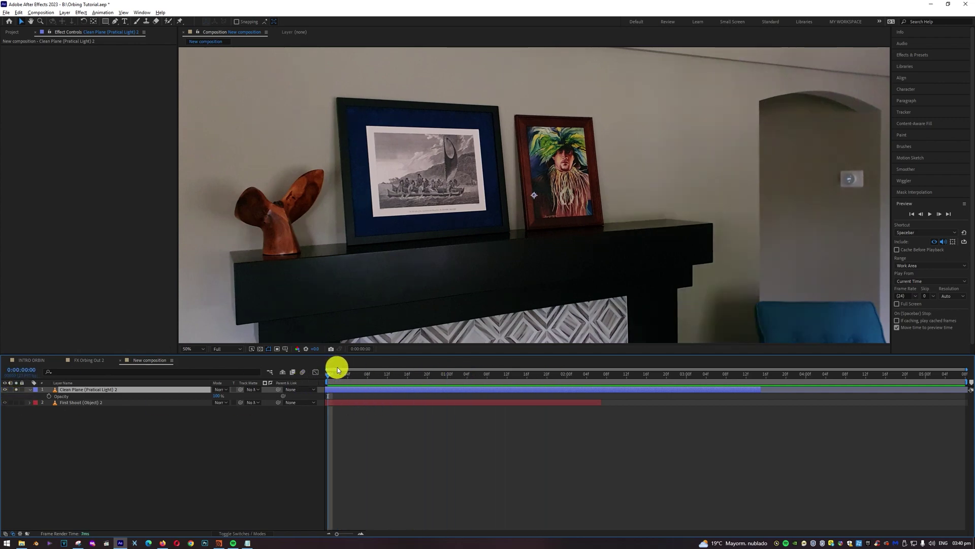
left_click_drag(338, 378, 212, 371)
left_click(15, 391)
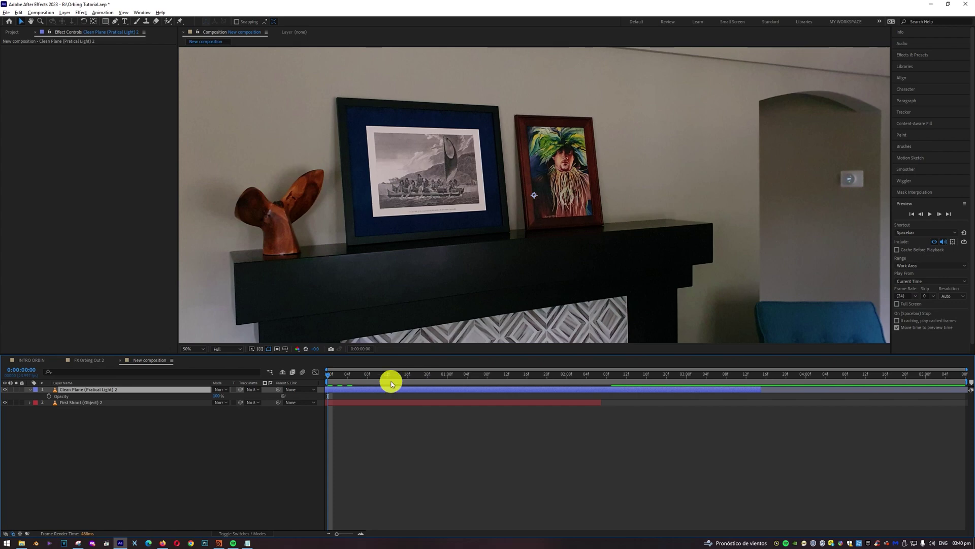
Keyframe the Clean Plane (Pratical Light) 2 layer's opacity at 100% at 0:00:00:20 and 0:00:01:20
left_click(29, 390)
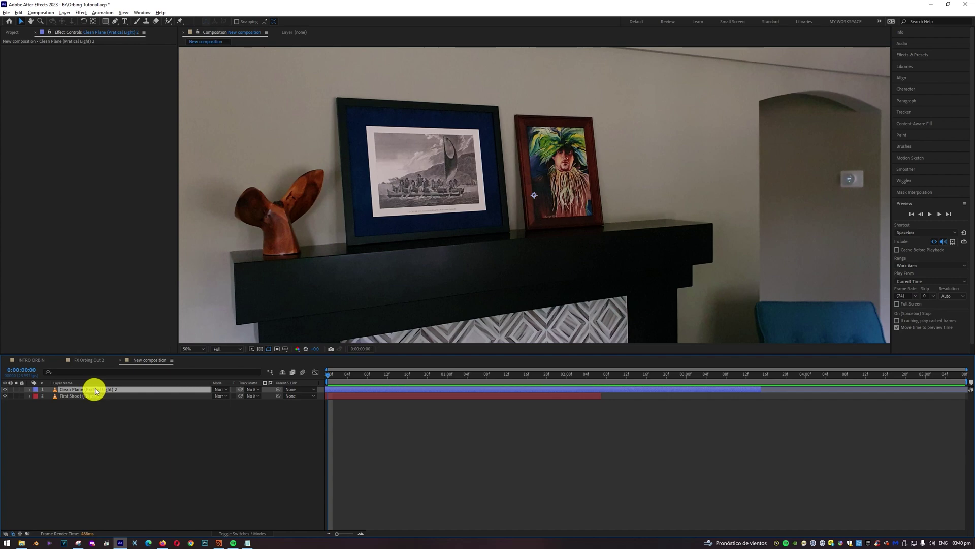
key("t")
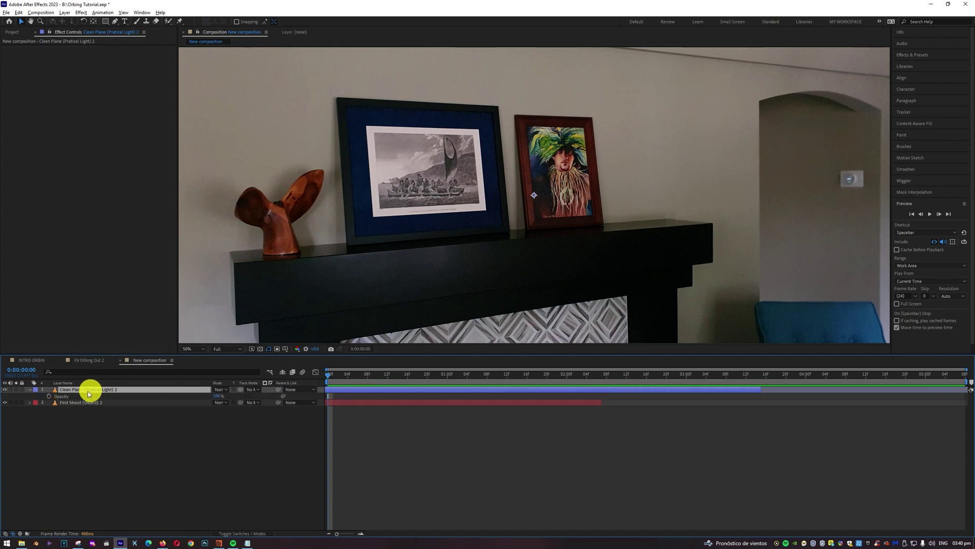
left_click_drag(389, 377, 427, 385)
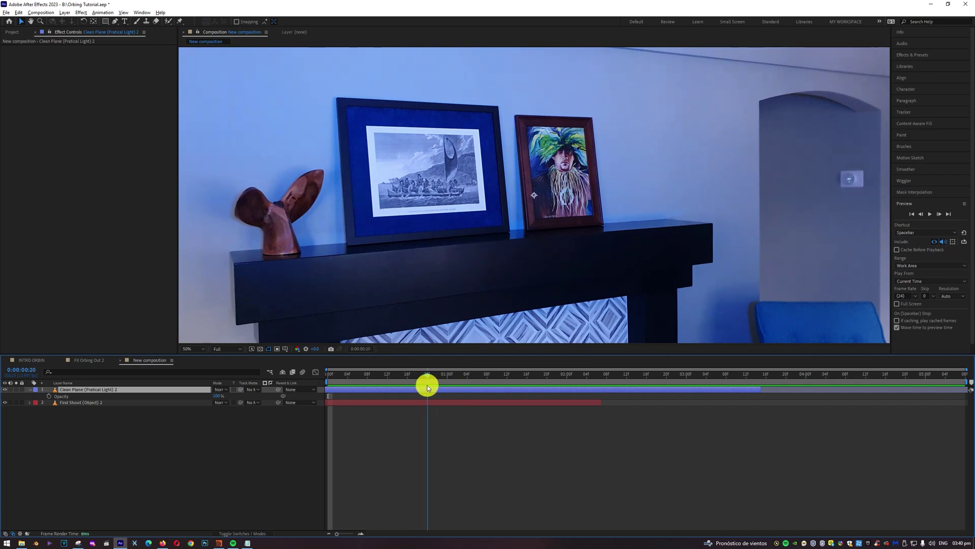
left_click(49, 396)
left_click(528, 390)
left_click_drag(431, 375, 547, 387)
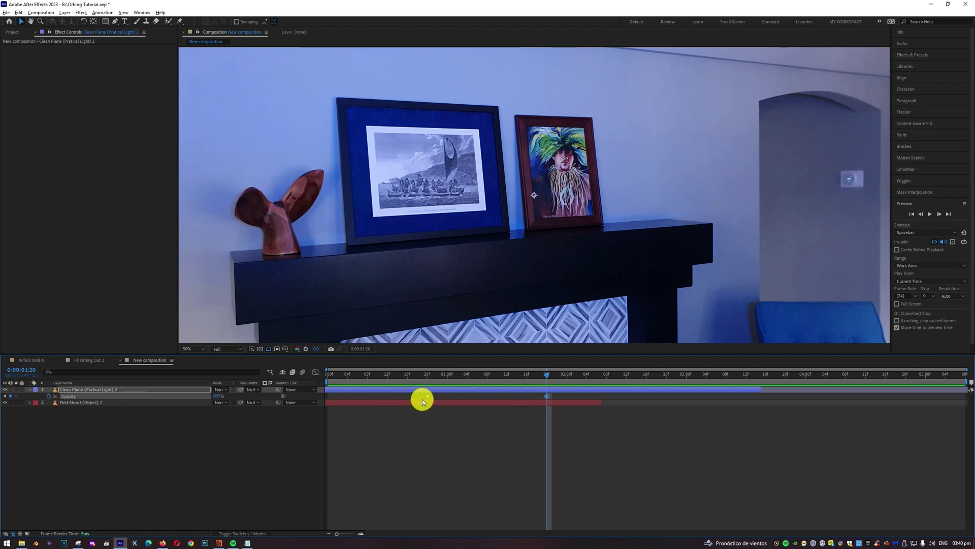
Set the clean plane layer's opacity keyframe at 0:00:00:20 to 0% and scrub around it to check the fade
left_click(432, 384)
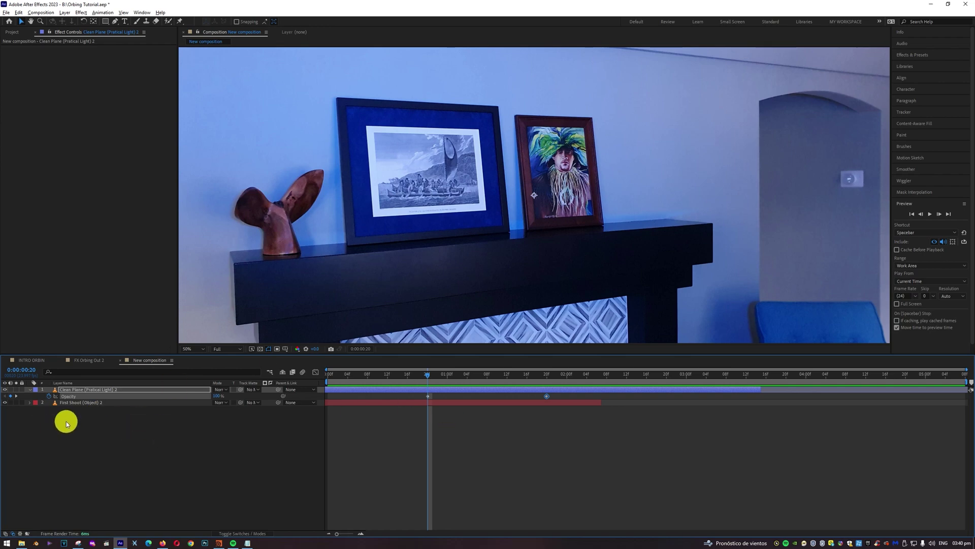
left_click(428, 396)
type("0")
key("Return")
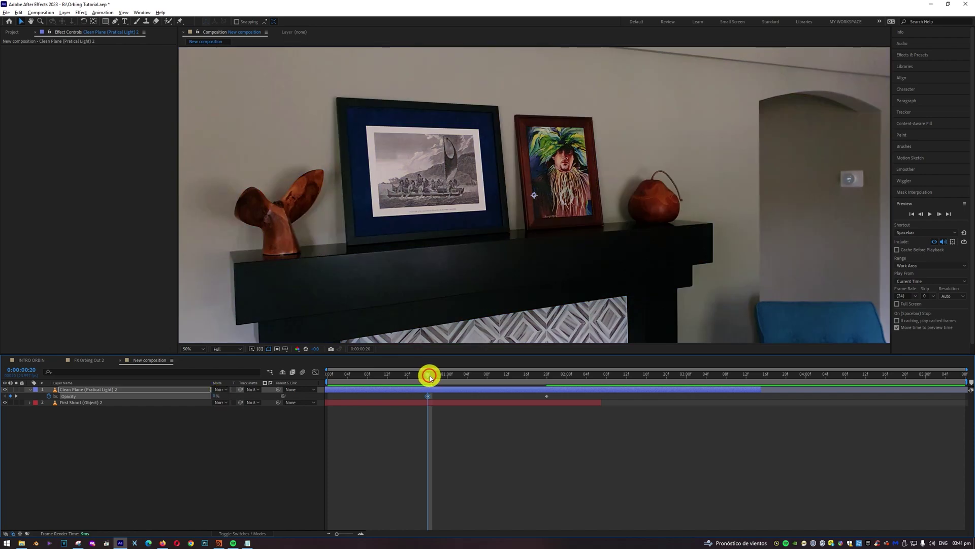
left_click_drag(430, 376, 416, 400)
left_click(413, 376)
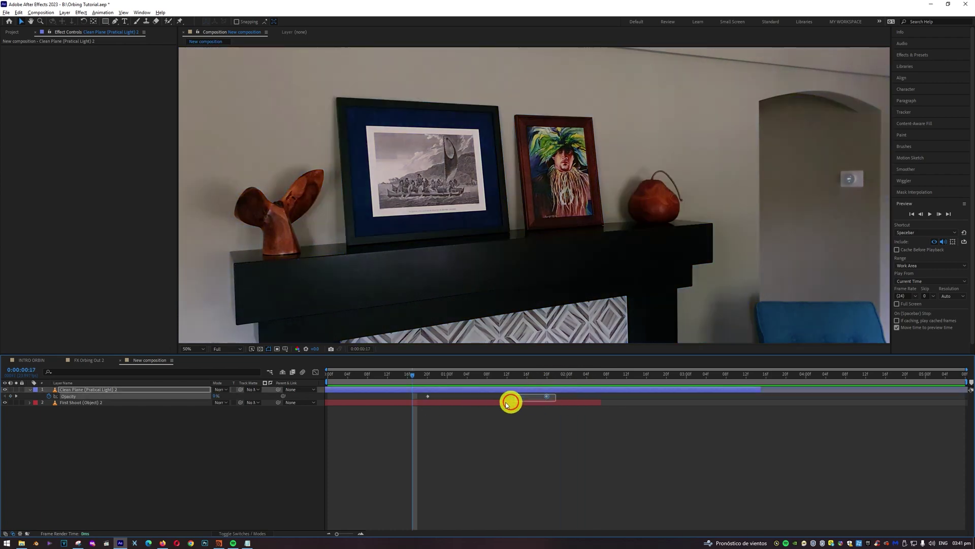
Apply Easy Ease to both opacity keyframes of the clean plane layer and return to the first frame
key("ctrl+z")
right_click(429, 399)
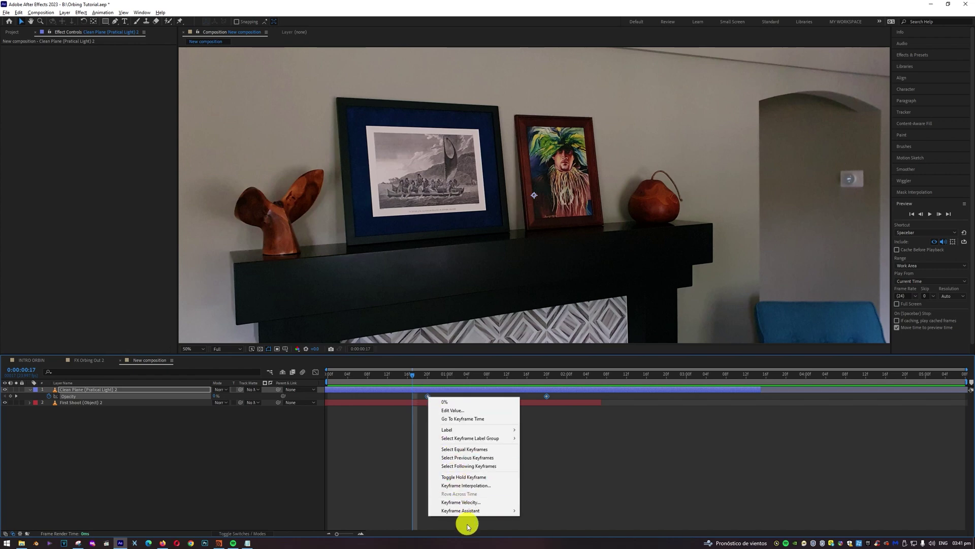
mouse_move(467, 511)
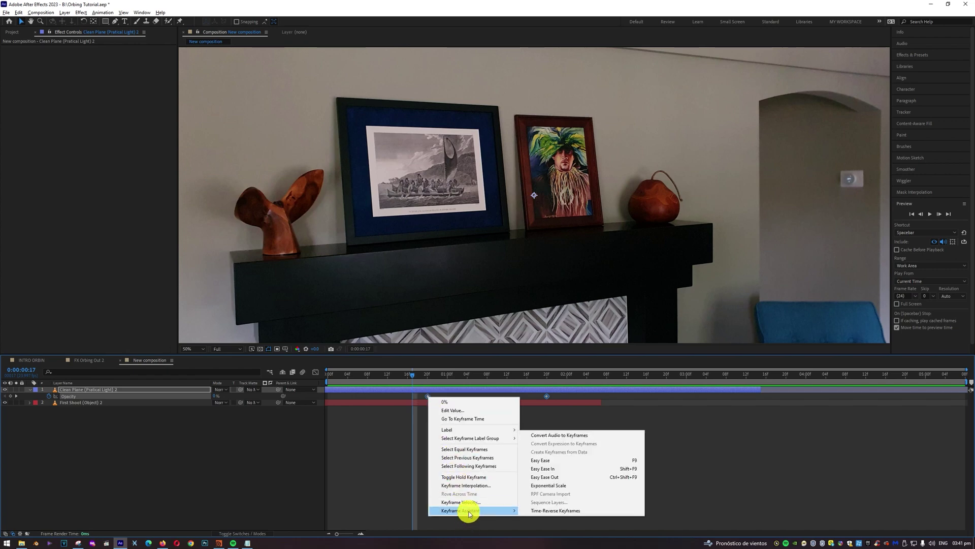
left_click(551, 464)
left_click(534, 453)
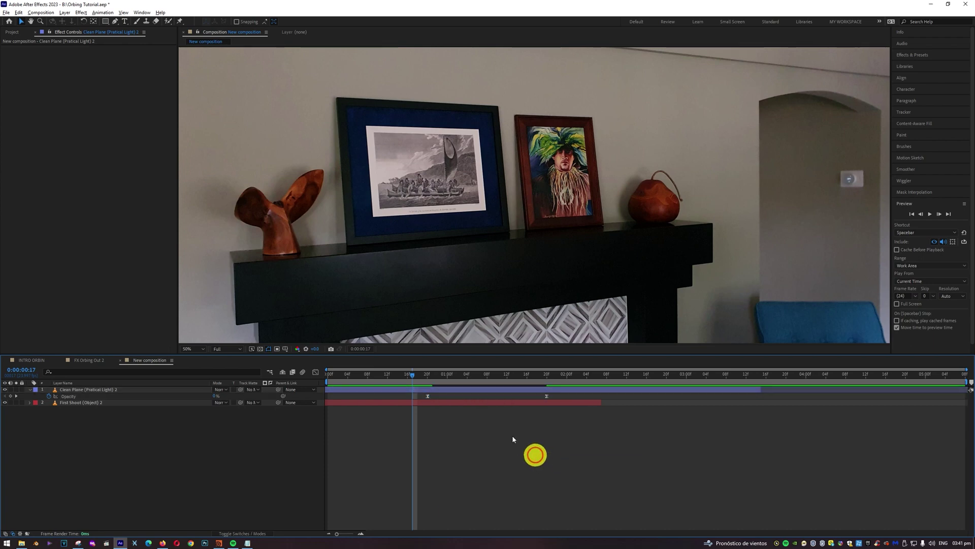
left_click_drag(415, 375, 30, 409)
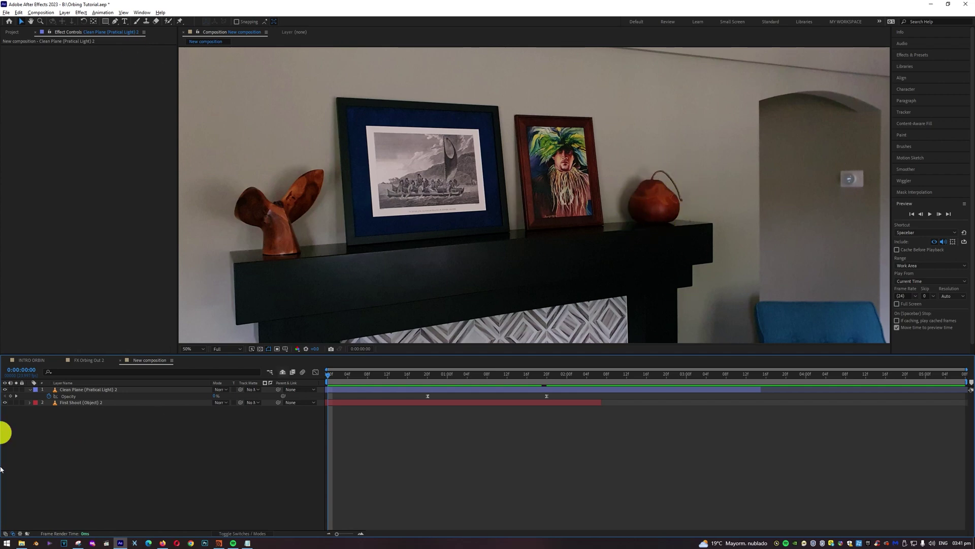
left_click(28, 392)
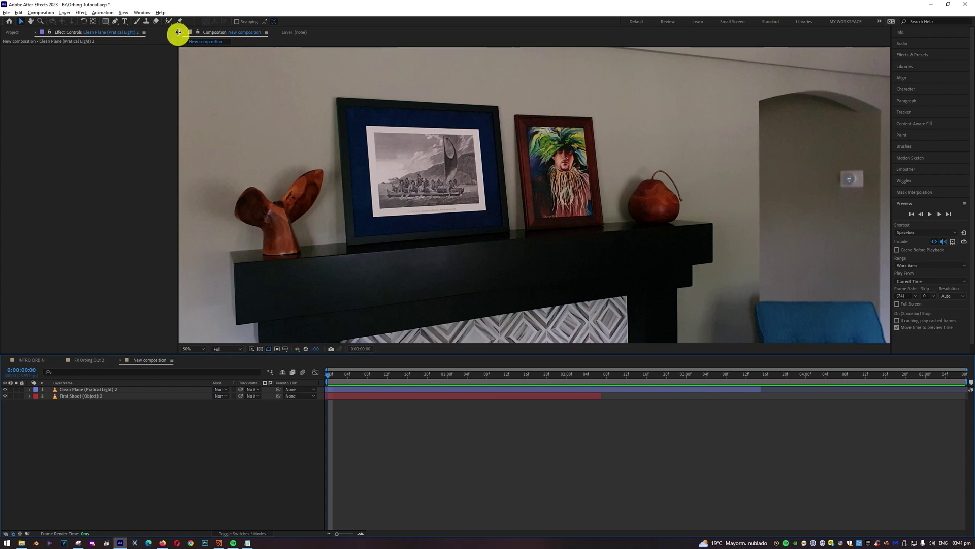
Open First Shoot (Object) 2 in its own viewer and select the red-brown gourd and its stem with Roto Brush
double_click(80, 397)
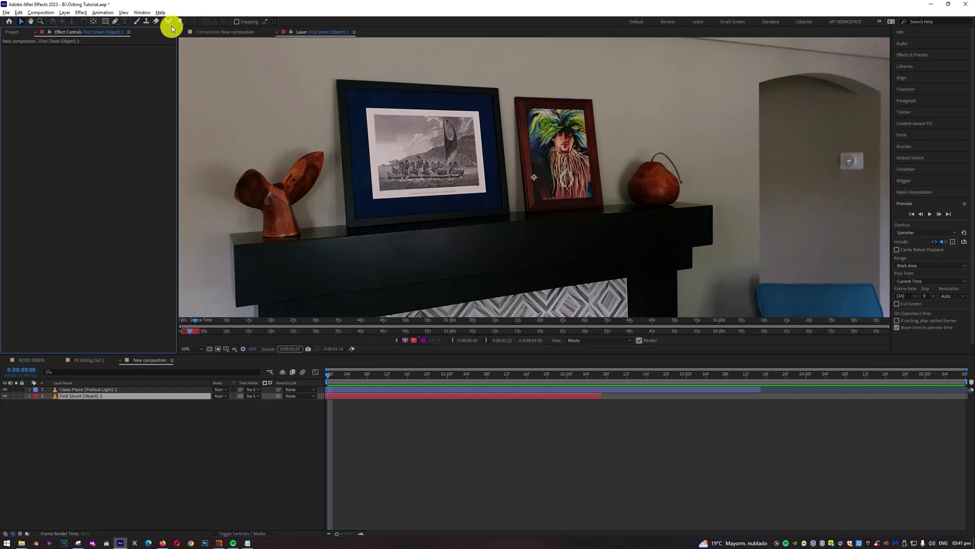
left_click(168, 22)
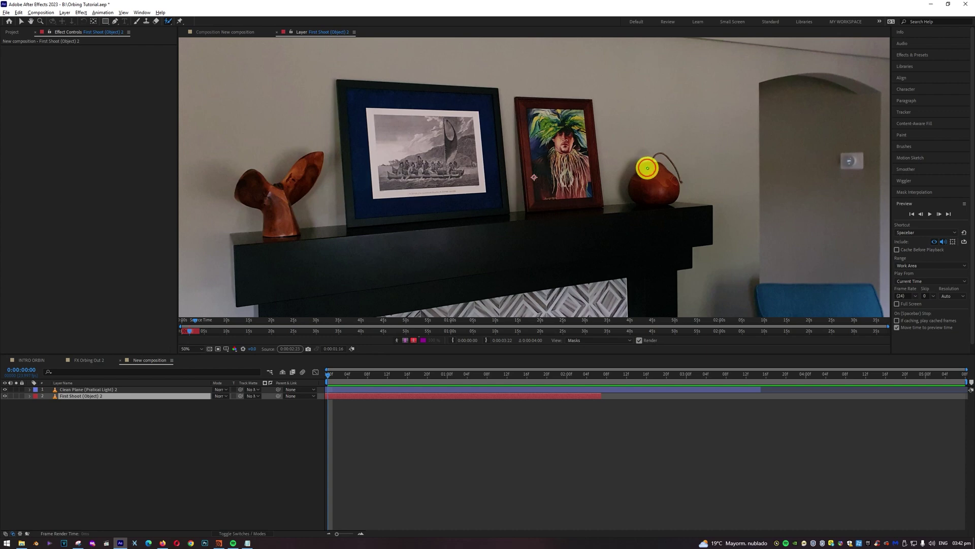
mouse_move(647, 168)
left_mouse_down()
mouse_move(638, 181)
mouse_move(649, 193)
mouse_move(677, 192)
mouse_move(666, 175)
left_mouse_up()
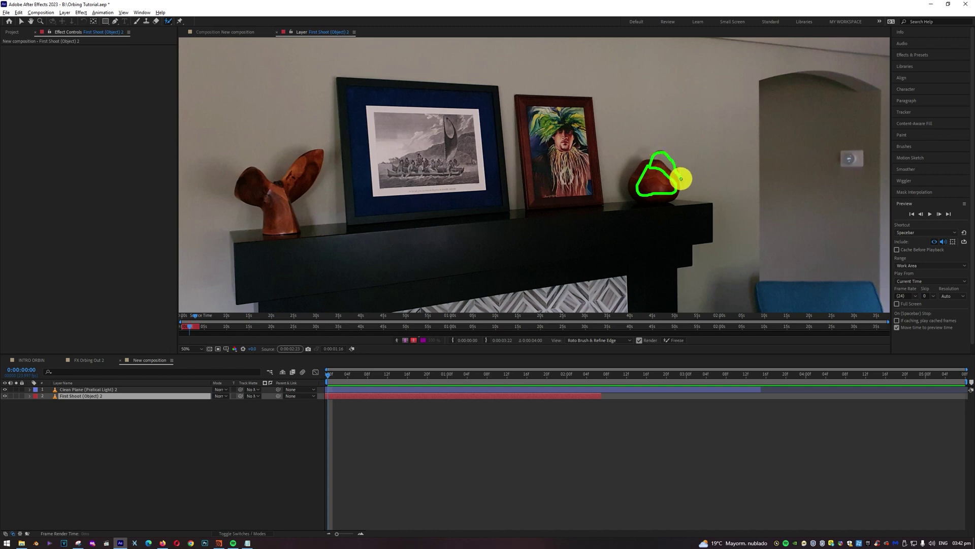
Subtract the wall area enclosed between the gourd and its curved stem from the Roto Brush selection
key("period")
key("period")
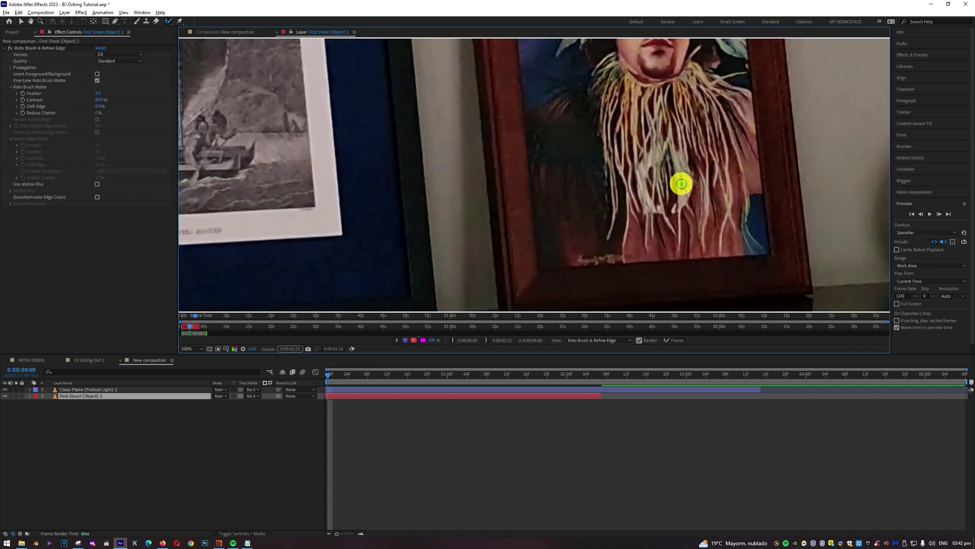
key("comma")
key("comma")
key("period")
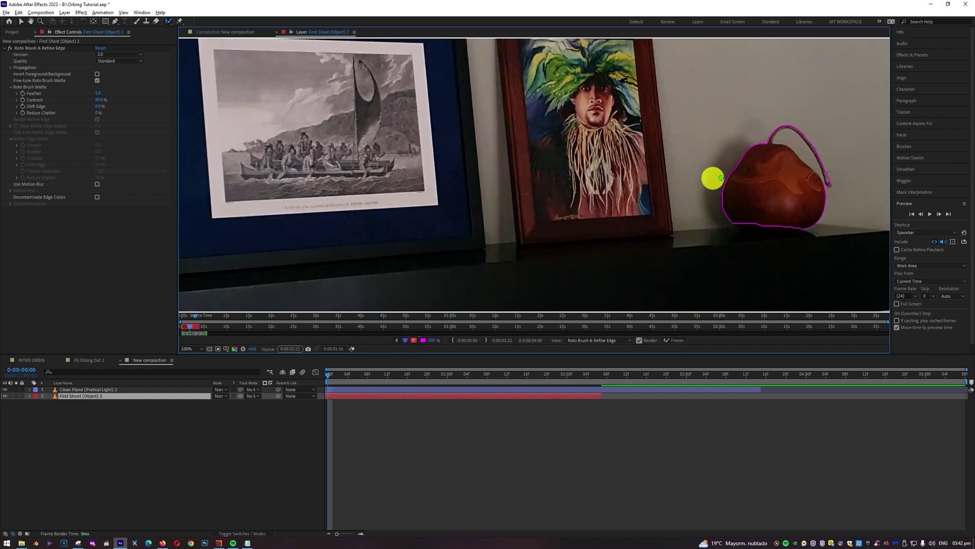
left_click(32, 22)
left_click_drag(708, 164, 446, 176)
key("period")
key("period")
key("comma")
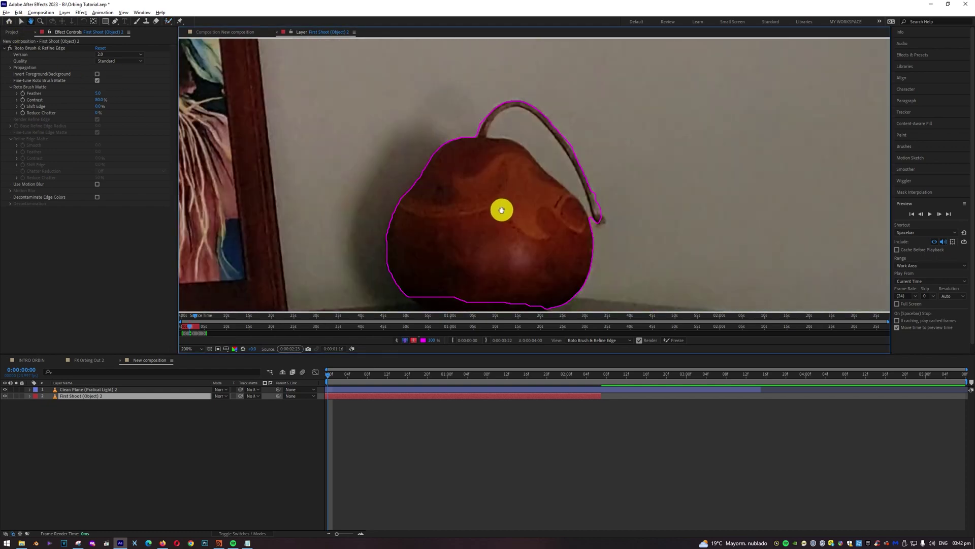
left_click_drag(505, 239, 506, 196)
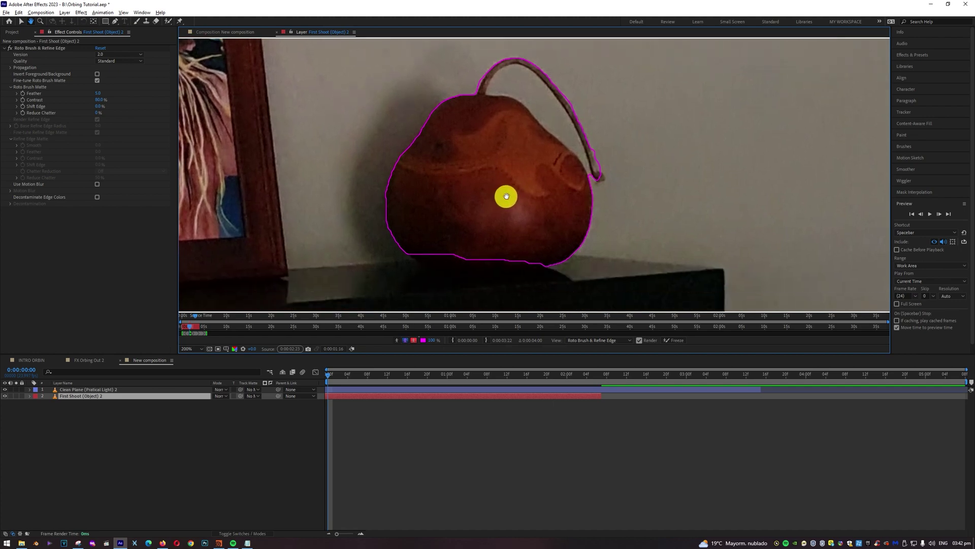
scroll(517, 195, "up", 2)
key("alt+w")
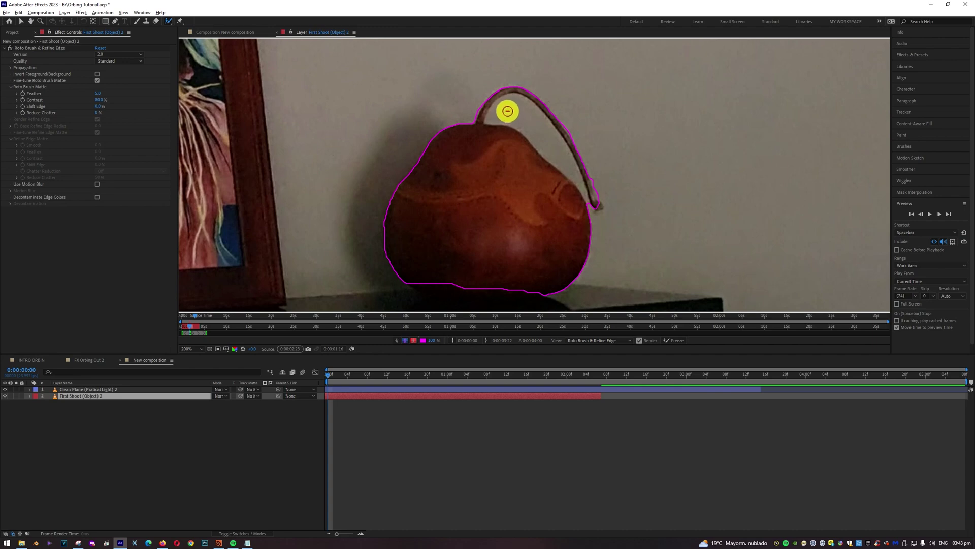
left_click_drag(508, 110, 573, 172)
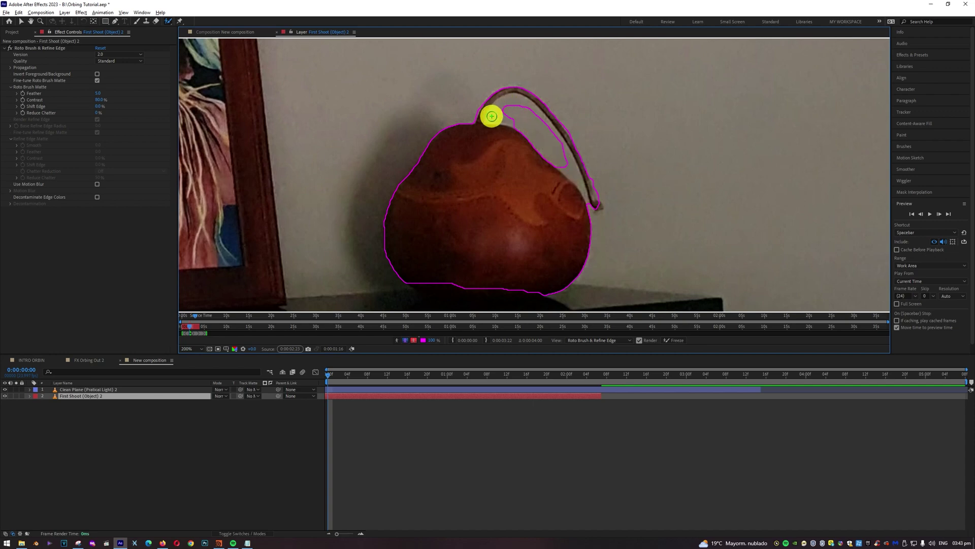
mouse_move(496, 112)
left_mouse_down()
mouse_move(510, 101)
mouse_move(531, 117)
mouse_move(576, 178)
mouse_move(553, 132)
mouse_move(523, 107)
mouse_move(498, 108)
mouse_move(557, 151)
mouse_move(578, 181)
mouse_move(620, 196)
left_mouse_up()
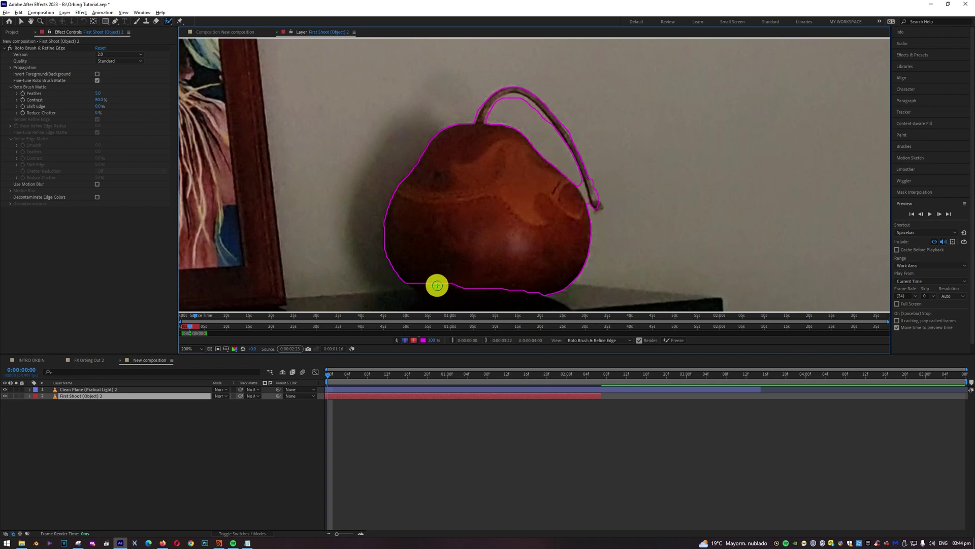
Refine the Roto Brush selection along the gourd's base, adding its dark underside and subtracting the shelf below it
left_click_drag(421, 280, 545, 293)
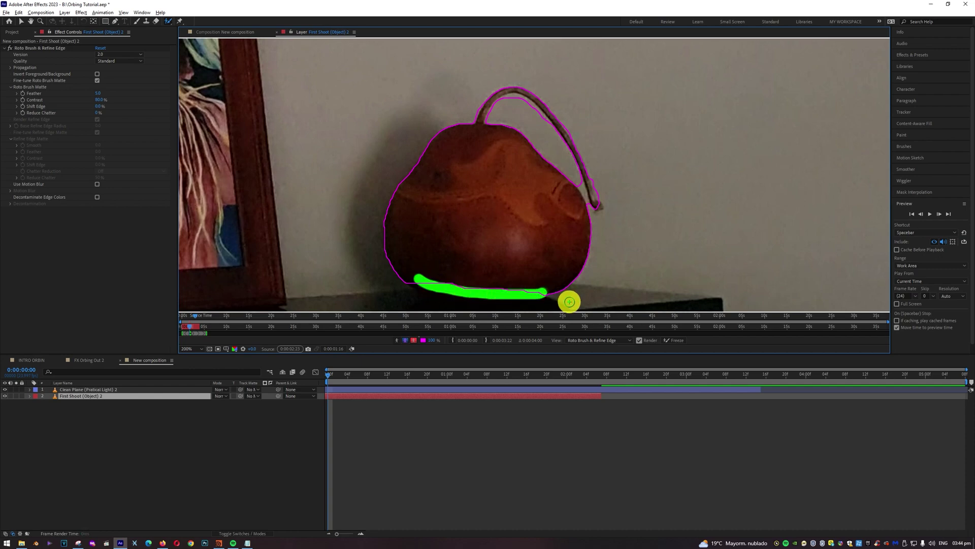
left_click(30, 22)
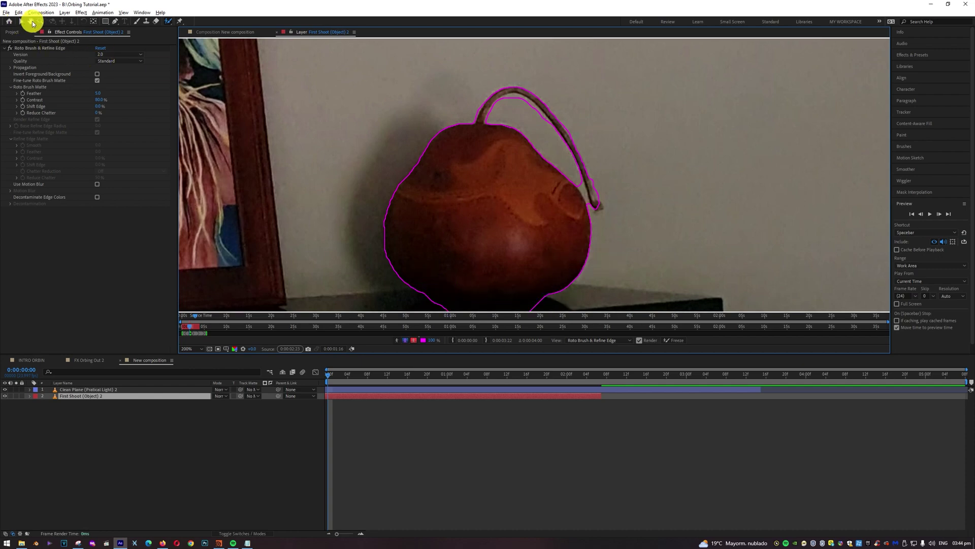
left_click_drag(542, 209, 538, 153)
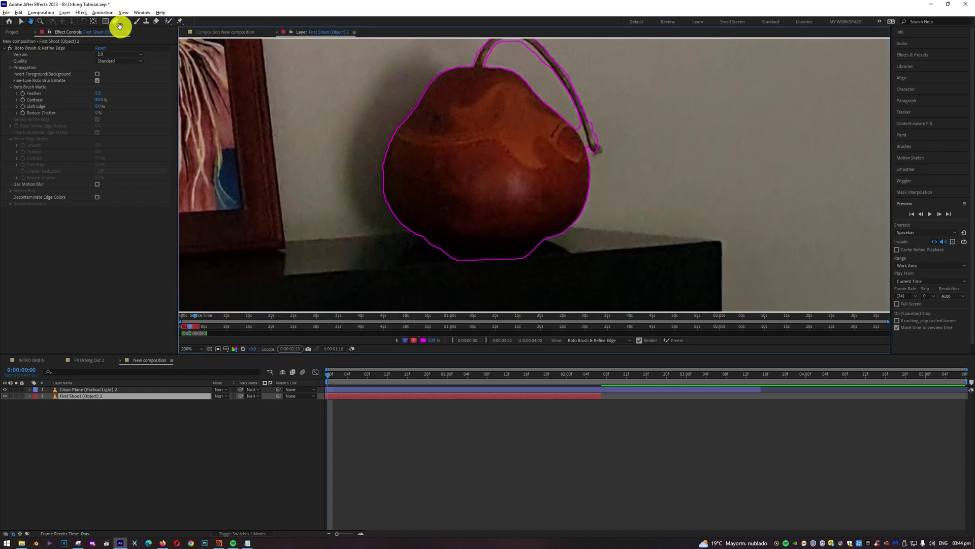
left_click(168, 23)
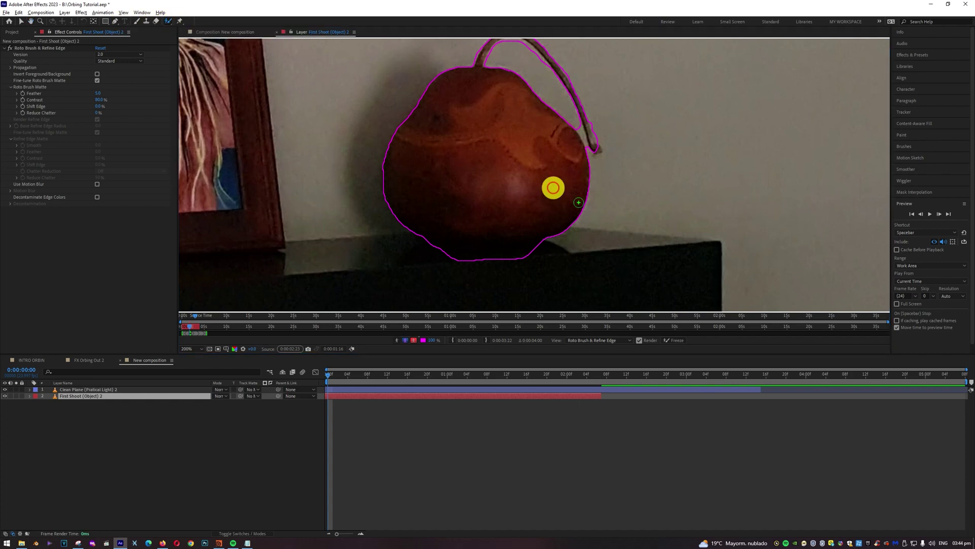
left_click_drag(453, 256, 552, 258)
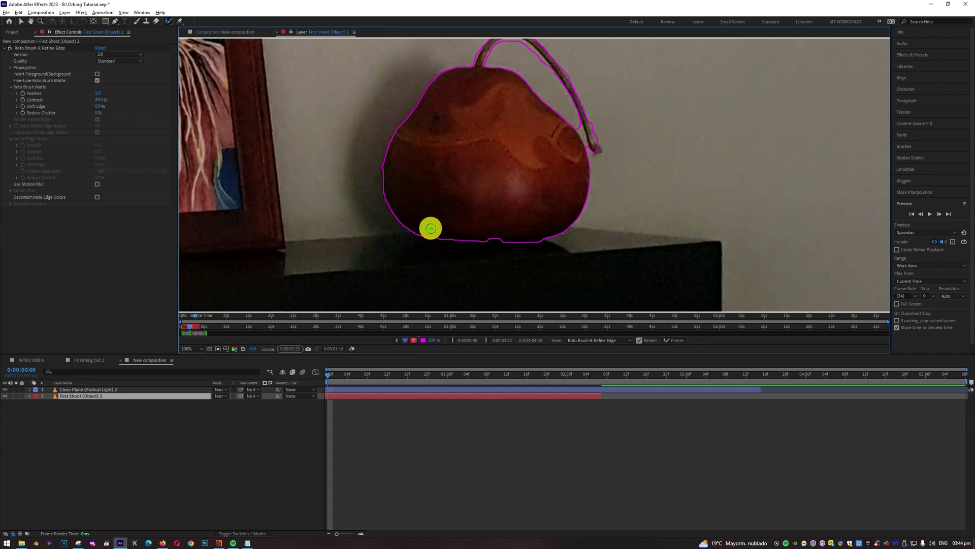
mouse_move(432, 228)
left_mouse_down()
mouse_move(527, 239)
mouse_move(564, 231)
left_mouse_up()
scroll(627, 130, "down", 1)
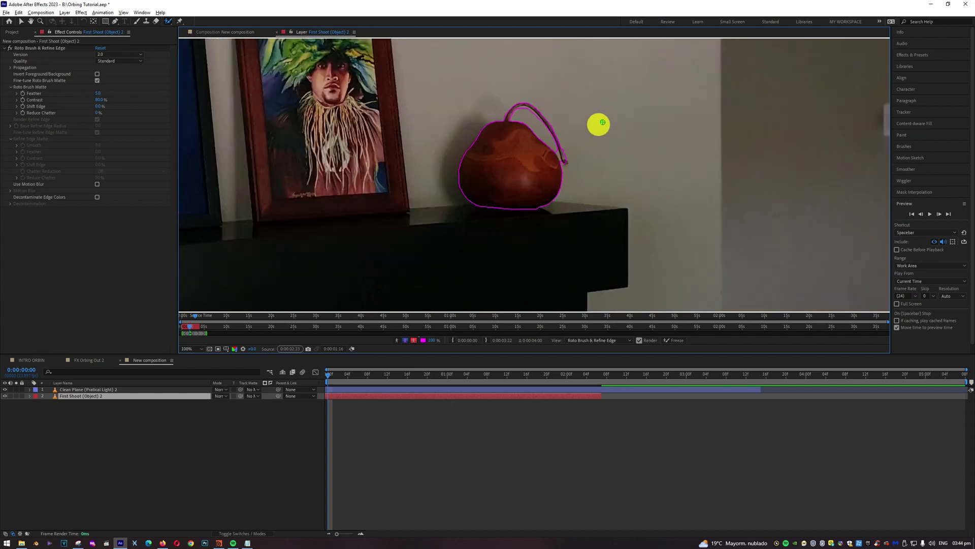
scroll(572, 155, "up", 1)
scroll(542, 192, "down", 1)
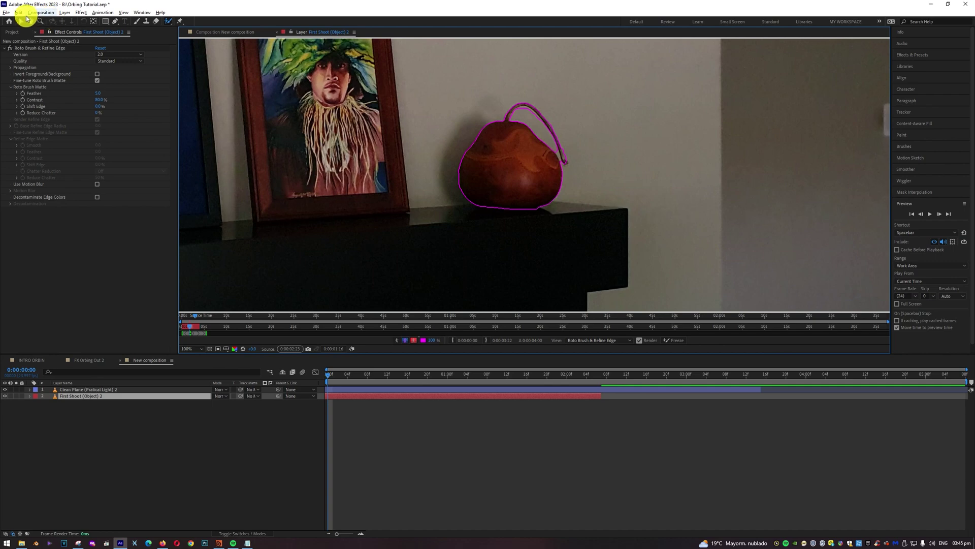
Auto-trace the alpha channel of First Shoot (Object) 2 for the current frame only, then disable Roto Brush & Refine Edge
left_click(64, 13)
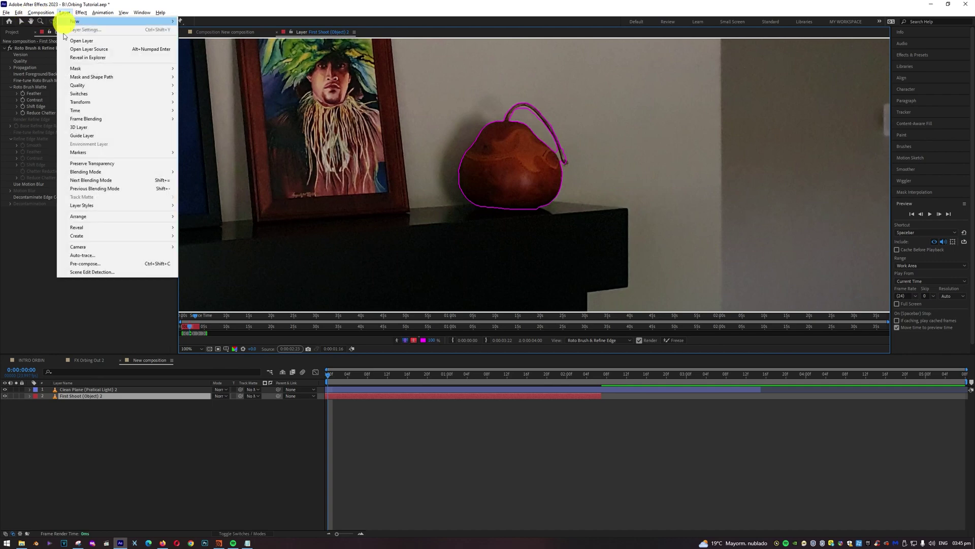
left_click(86, 256)
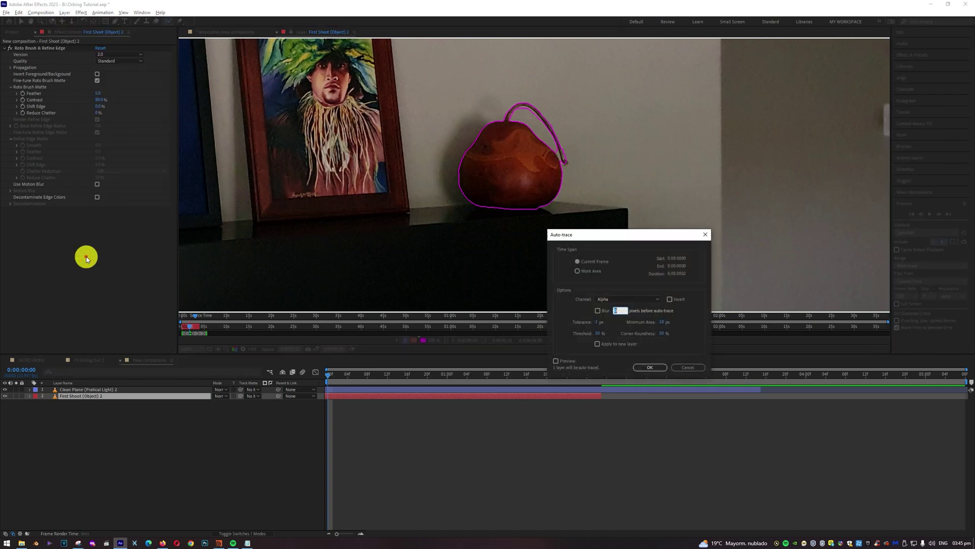
left_click_drag(610, 236, 304, 207)
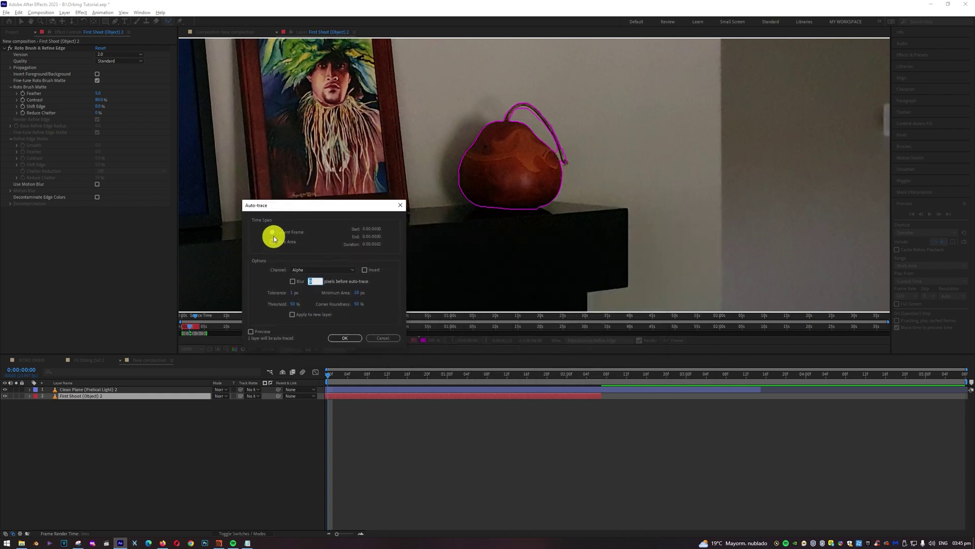
left_click(347, 339)
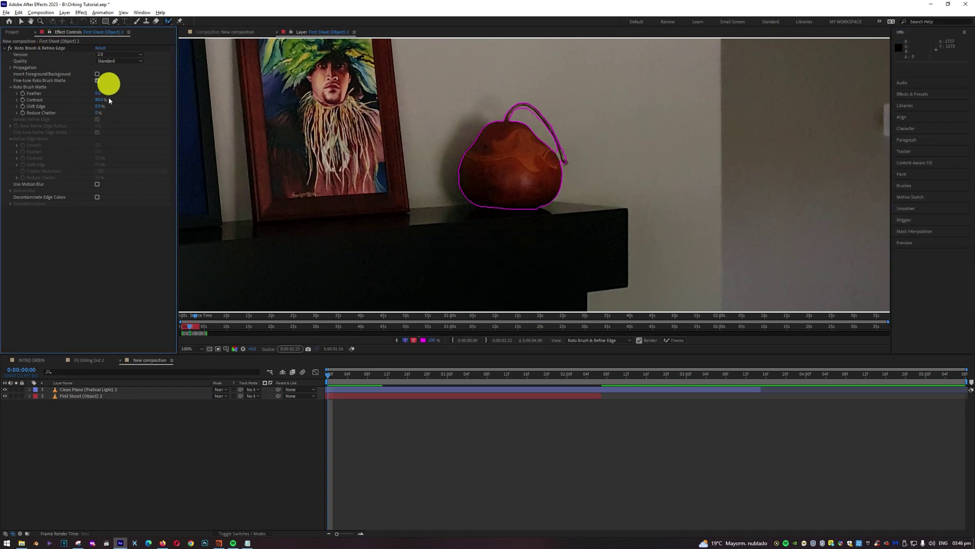
left_click(9, 48)
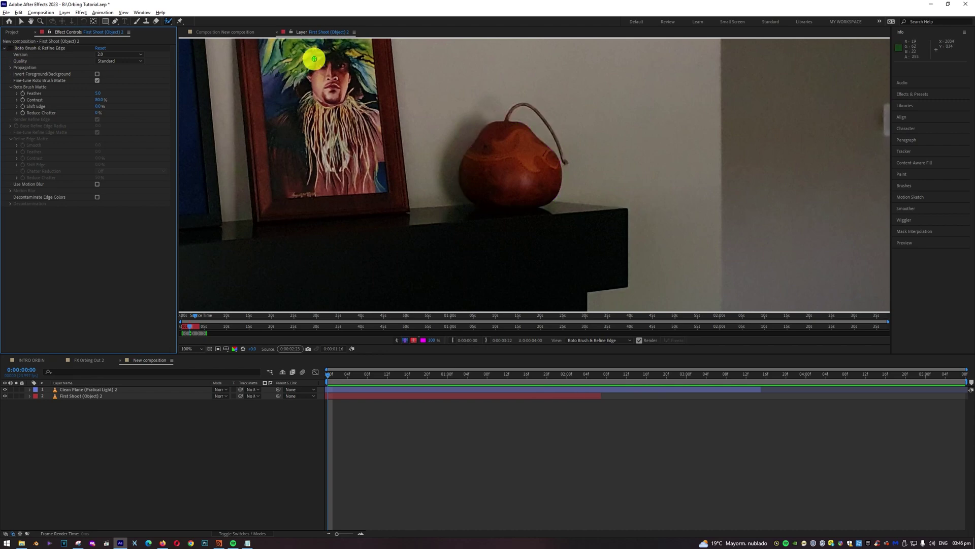
Return to the New composition view and reveal the masks of First Shoot (Object) 2, with the gourd enlarged at 100%
left_click(214, 33)
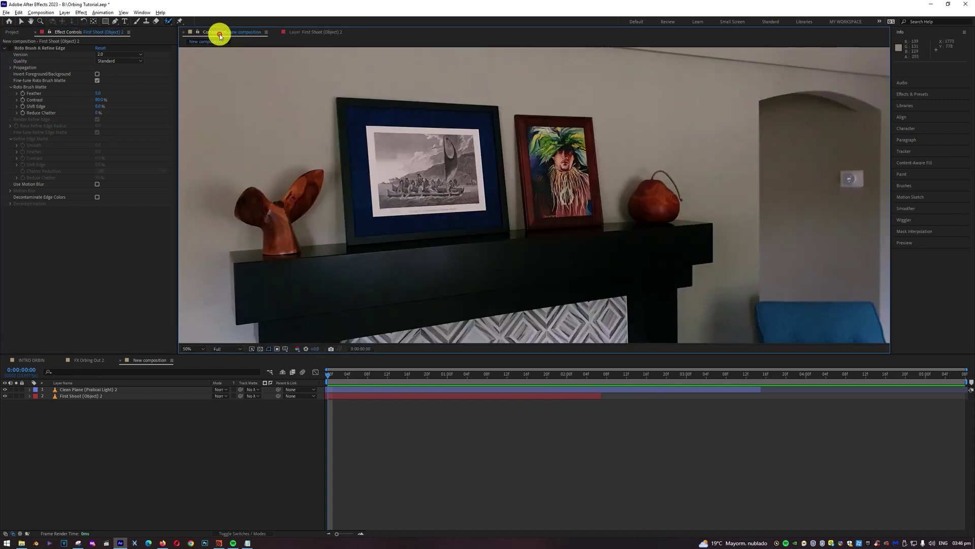
left_click(77, 397)
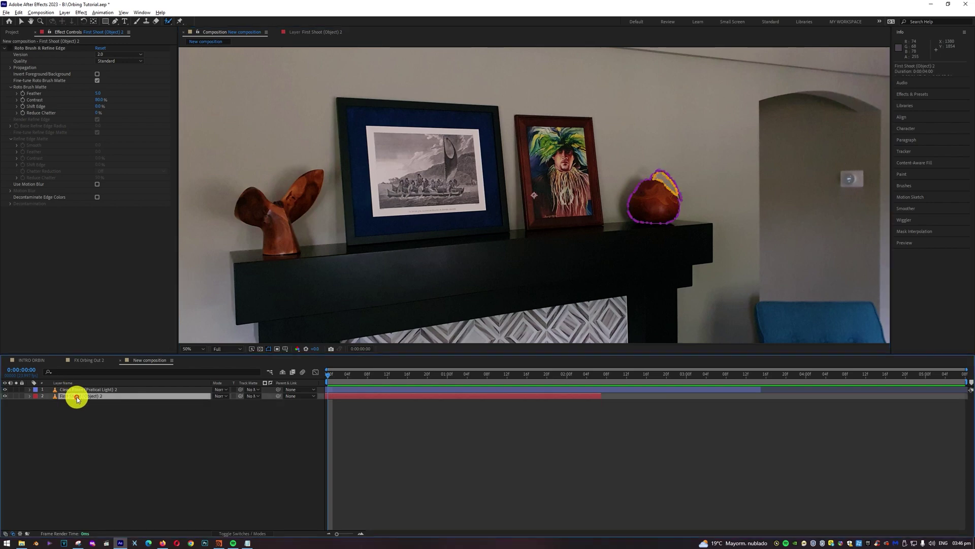
key("m")
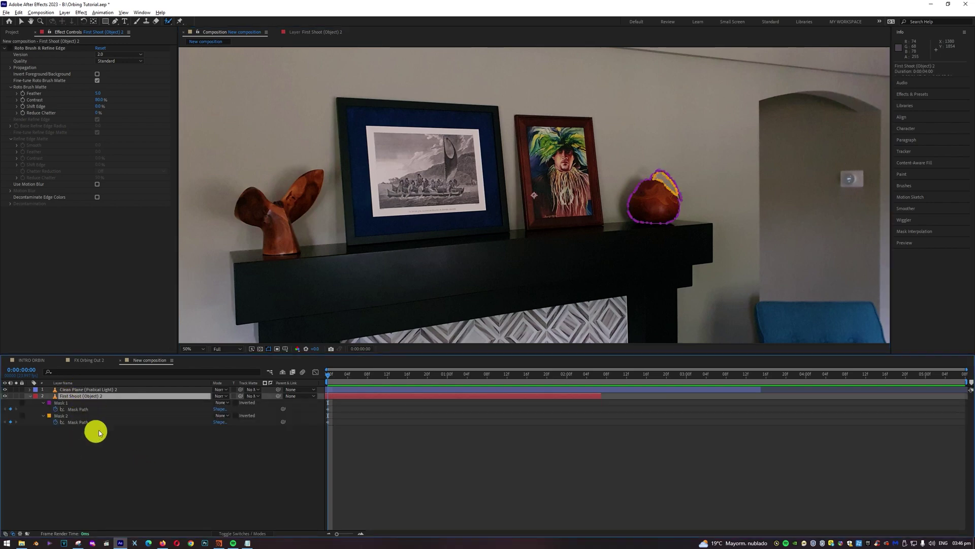
key("period")
key("period")
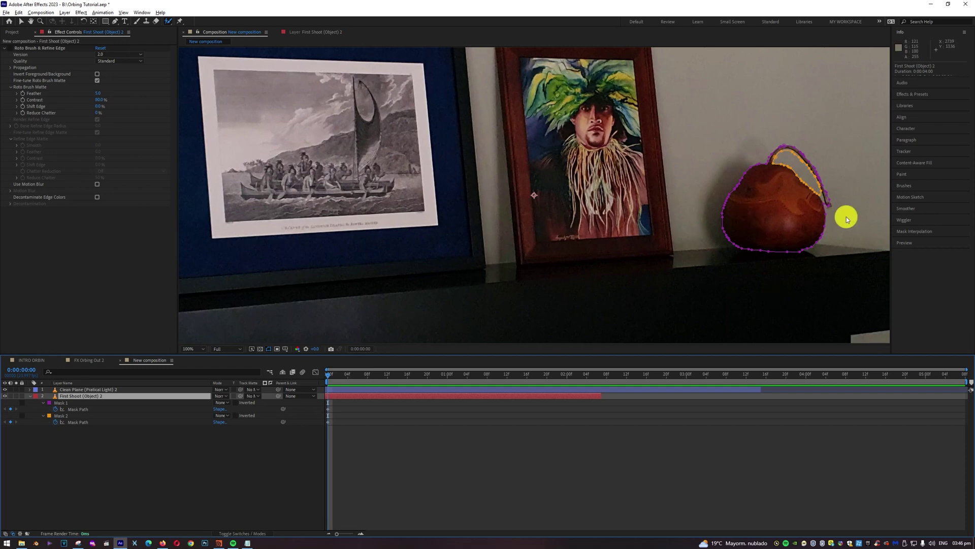
key("period")
key("comma")
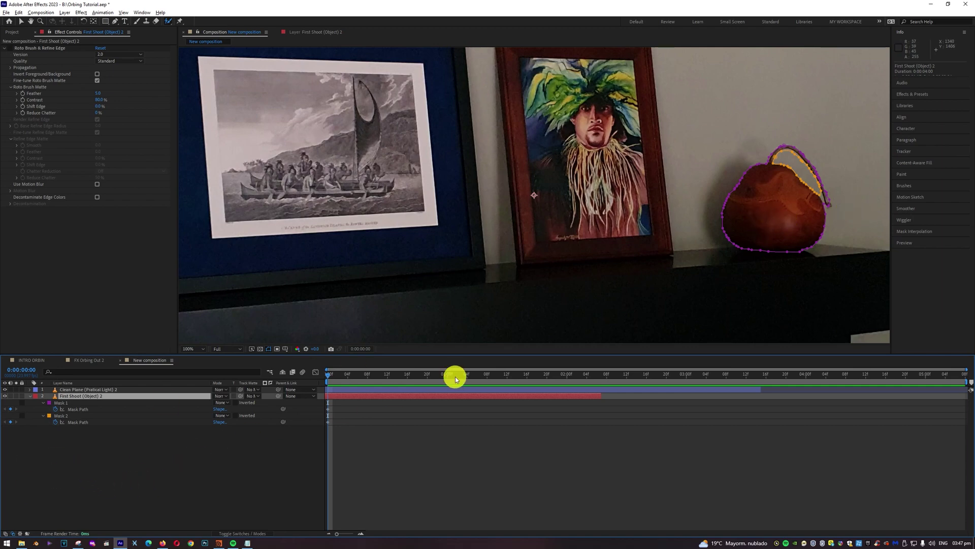
Set Mask 1 around the gourd to Add and Mask 2 inside the stem loop to Subtract
left_click(64, 404)
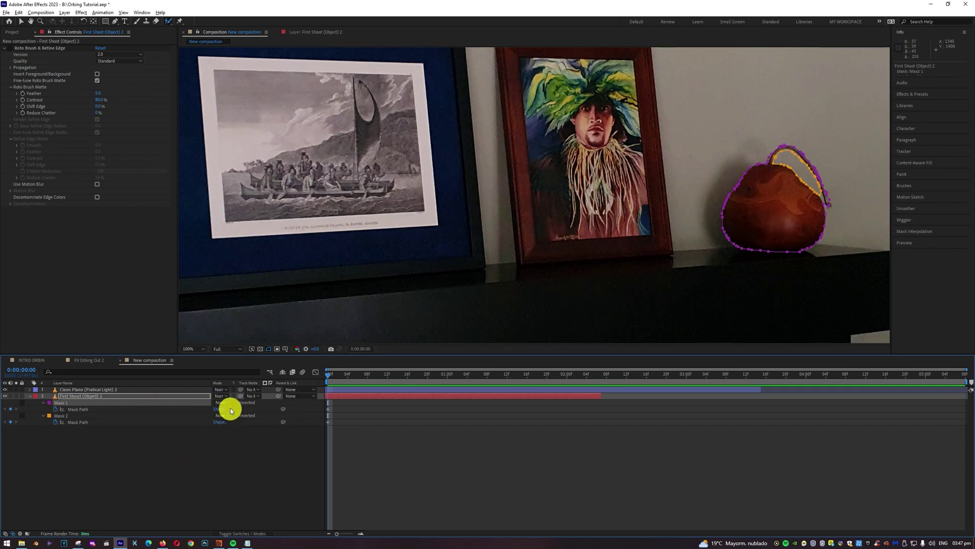
left_click(224, 404)
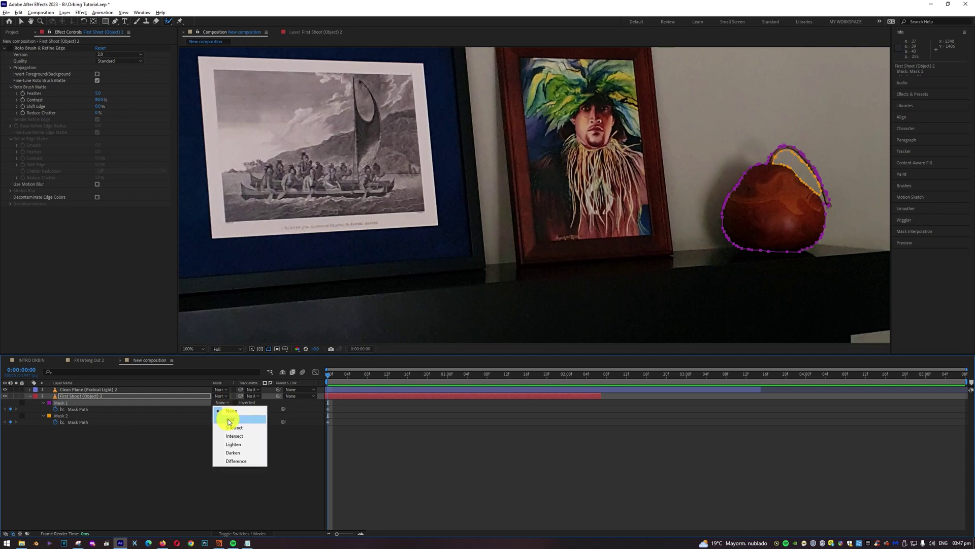
left_click(228, 419)
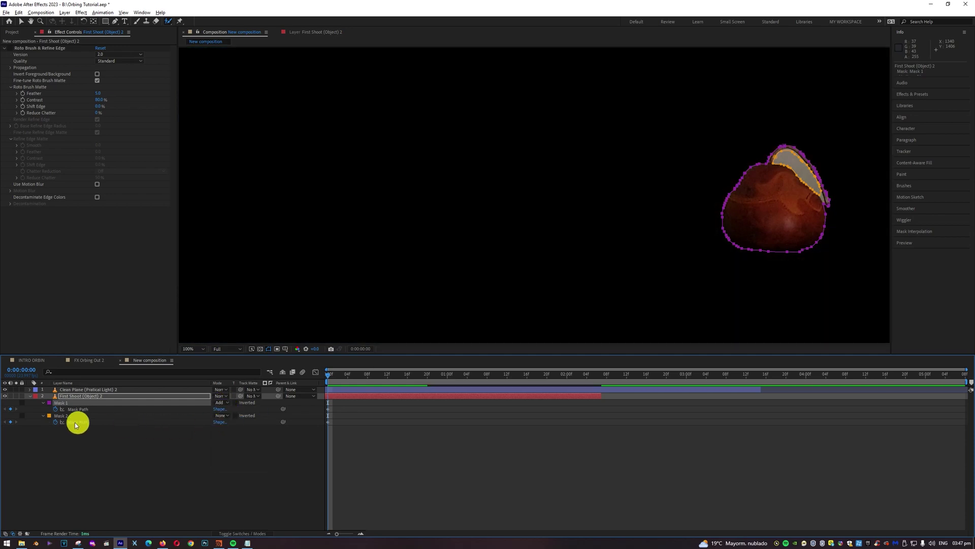
left_click(62, 416)
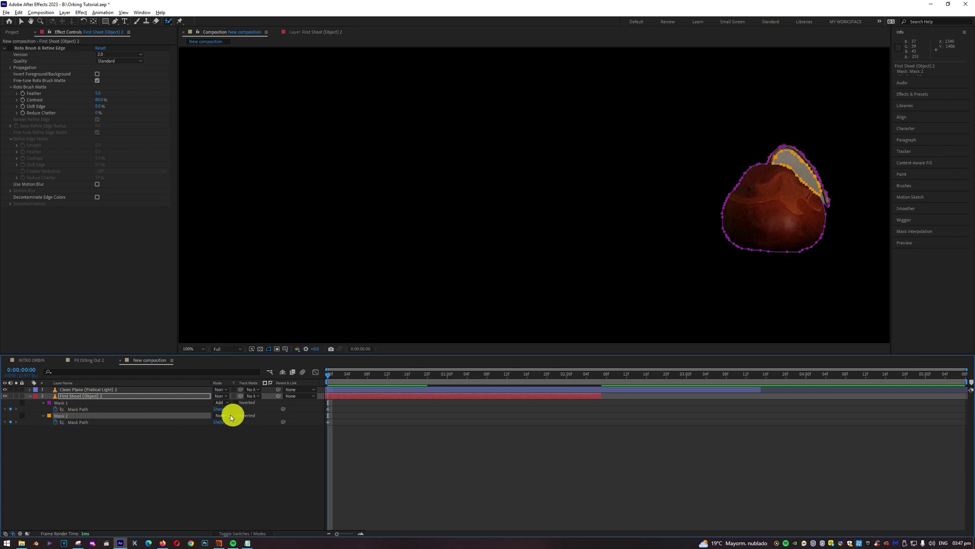
left_click(226, 417)
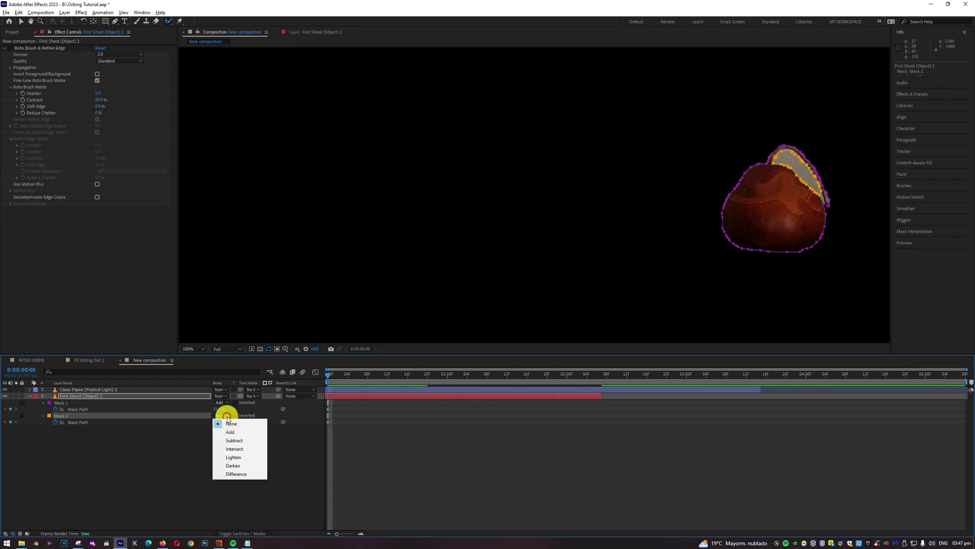
left_click(242, 440)
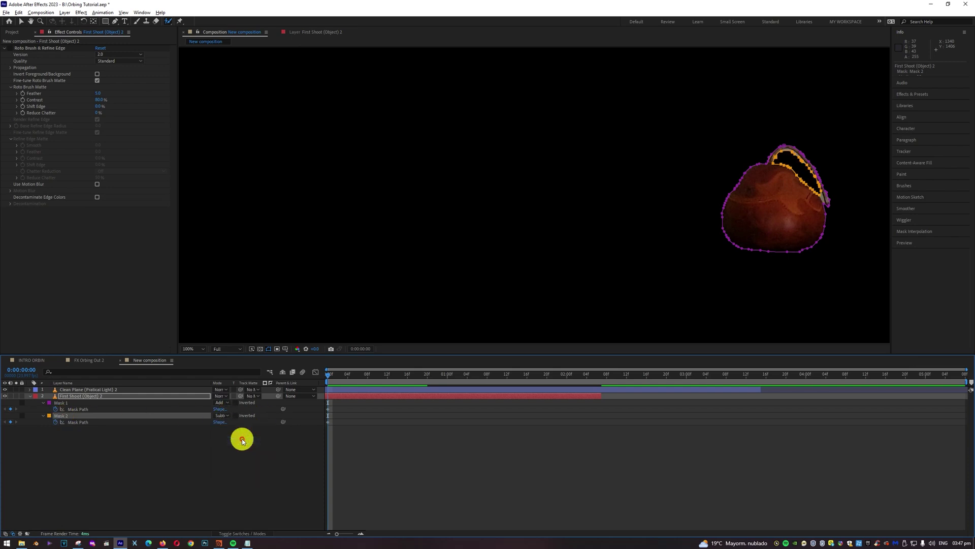
left_click(249, 472)
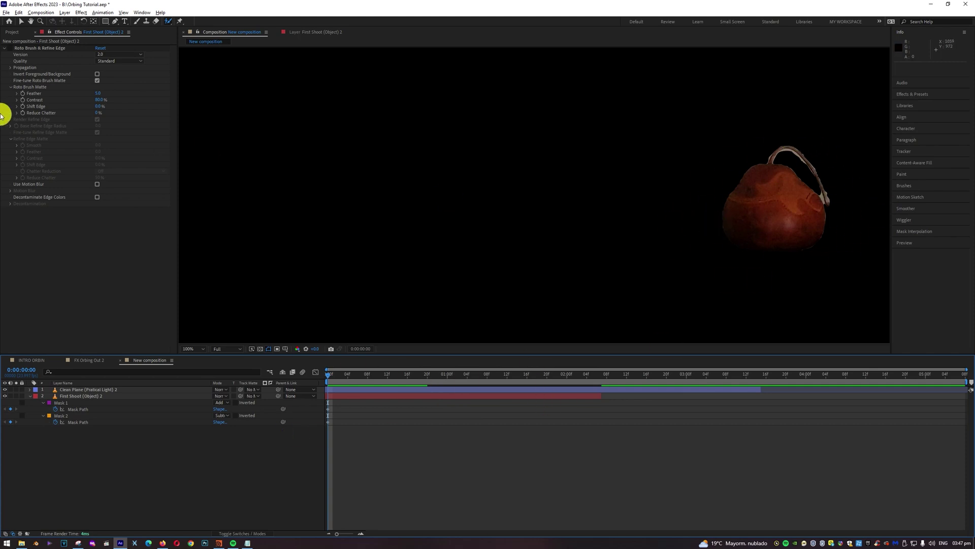
left_click(4, 48)
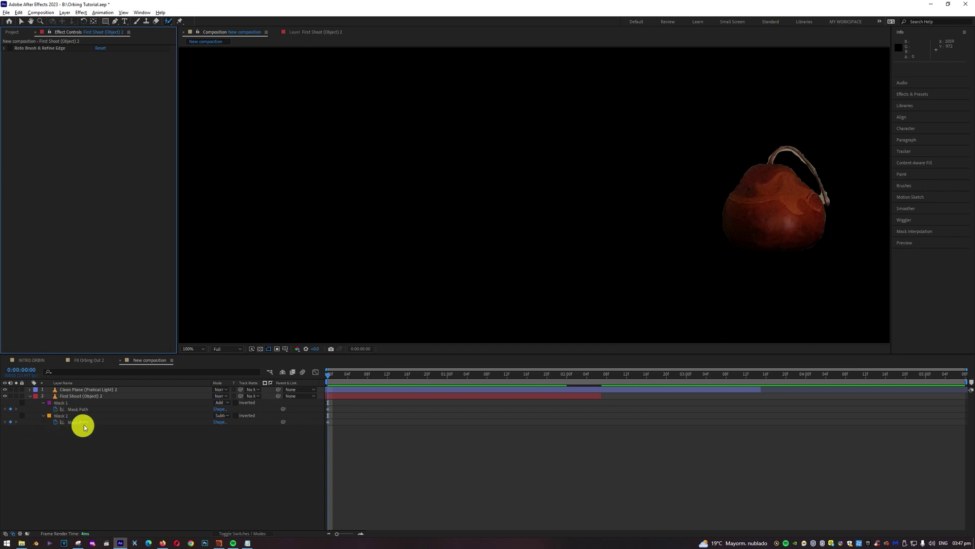
left_click(725, 292)
left_click(114, 396)
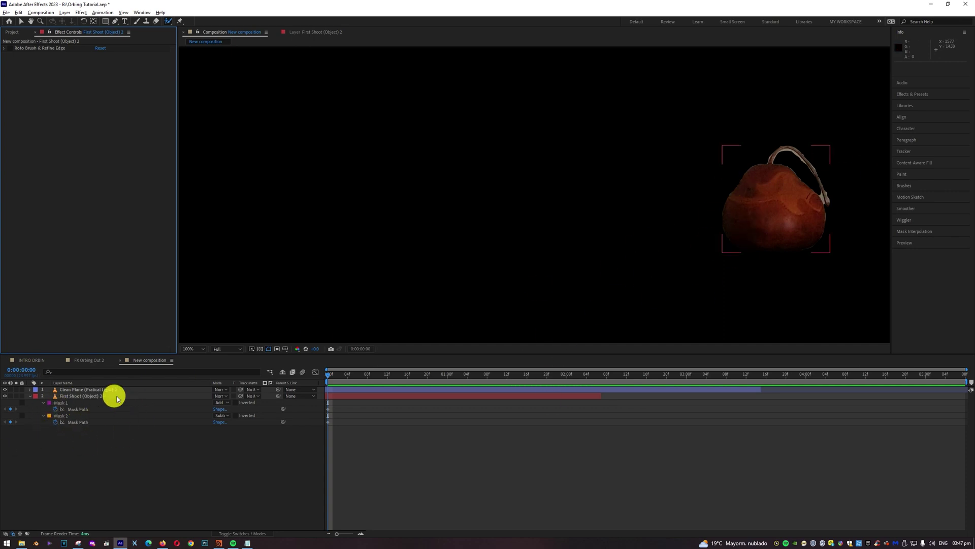
left_click(117, 461)
left_click(83, 397)
left_click(49, 432)
left_click(48, 420)
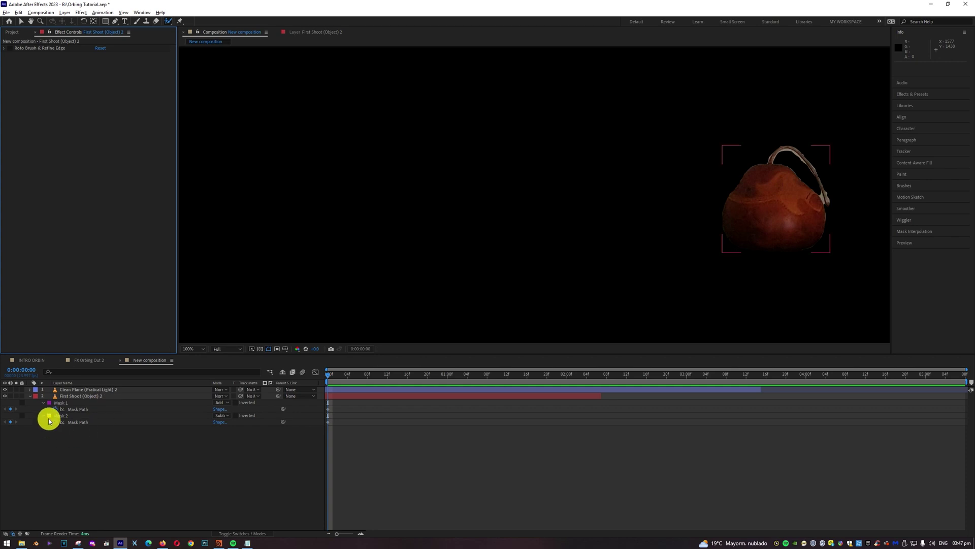
left_click(112, 449)
left_click(119, 420)
left_click(122, 432)
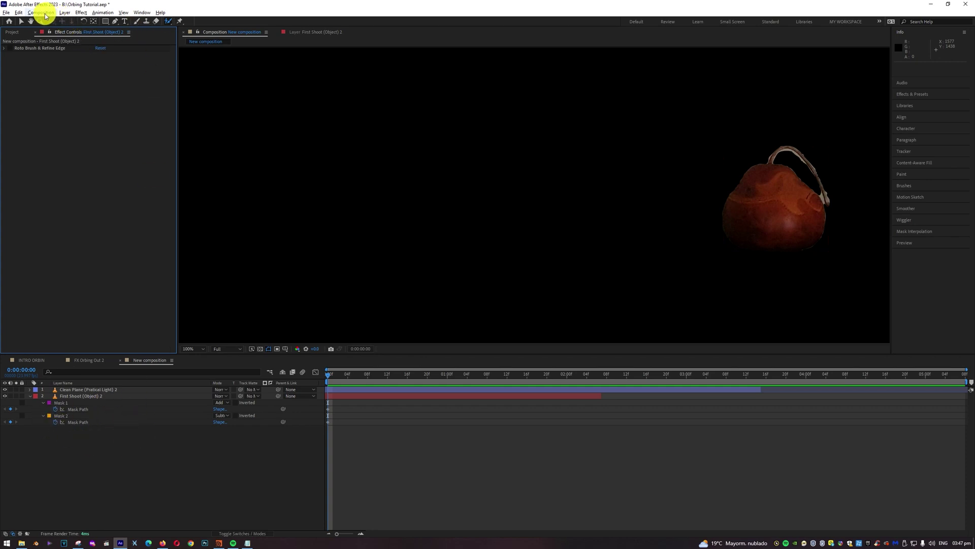
Create a new blue solid layer with the default solid settings
left_click(64, 12)
mouse_move(78, 22)
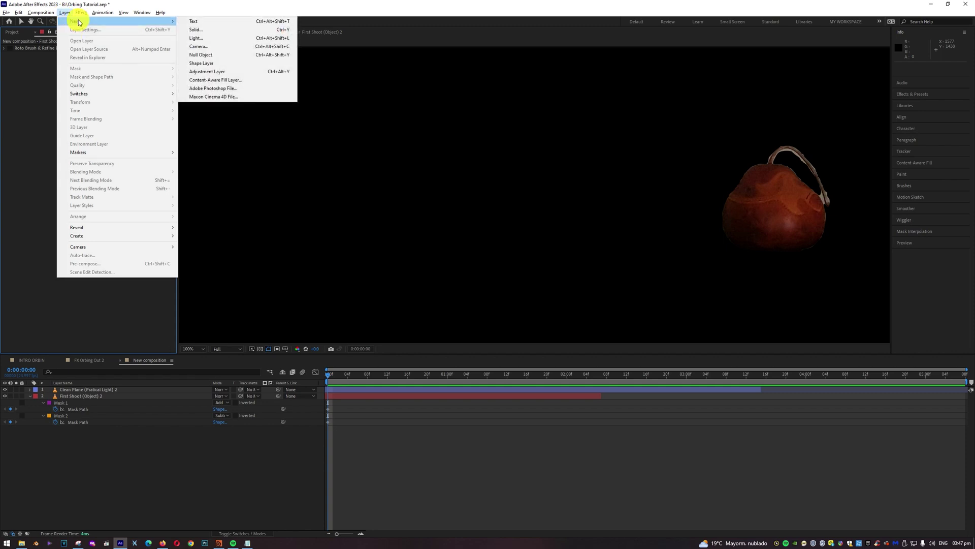
left_click(206, 29)
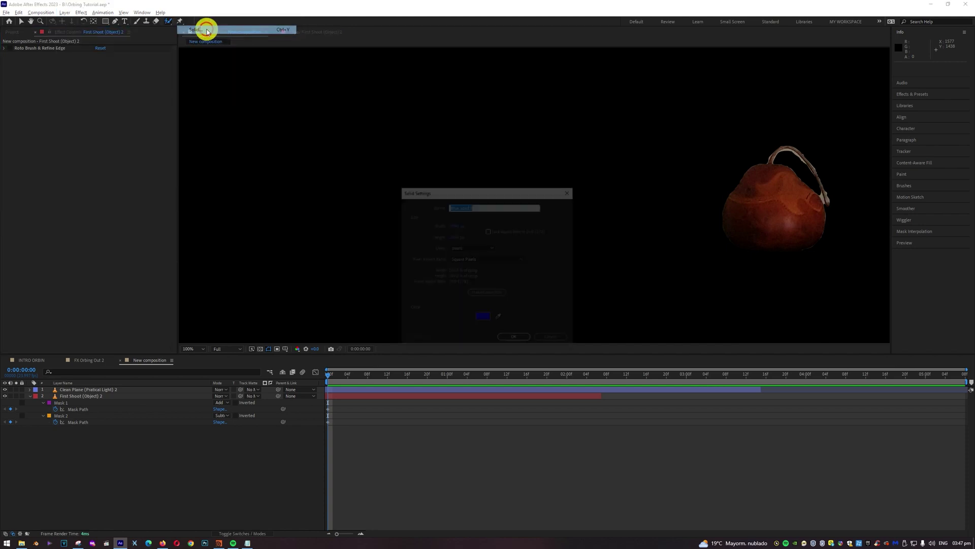
left_click(517, 338)
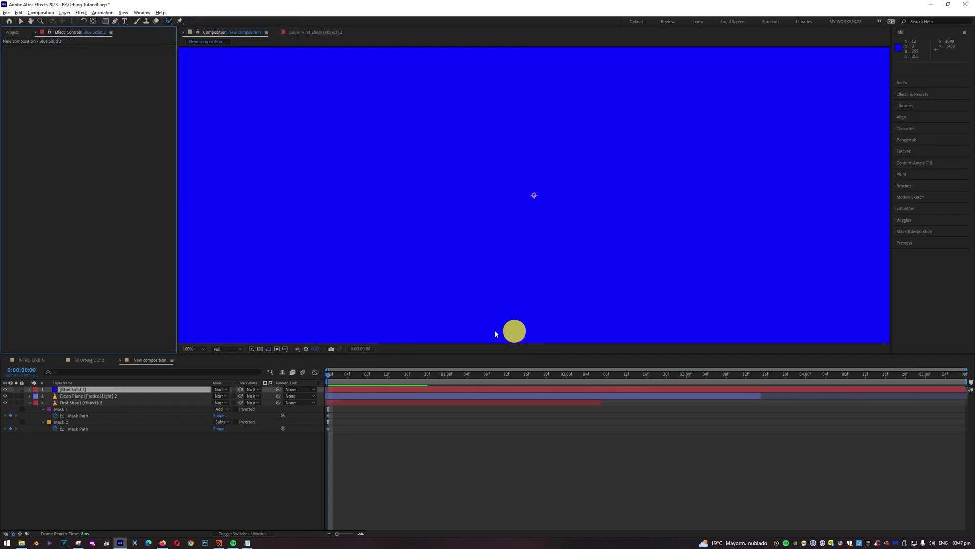
Copy Mask 1 and Mask 2 from First Shoot (Object) 2 onto the blue solid layer
left_click(62, 411)
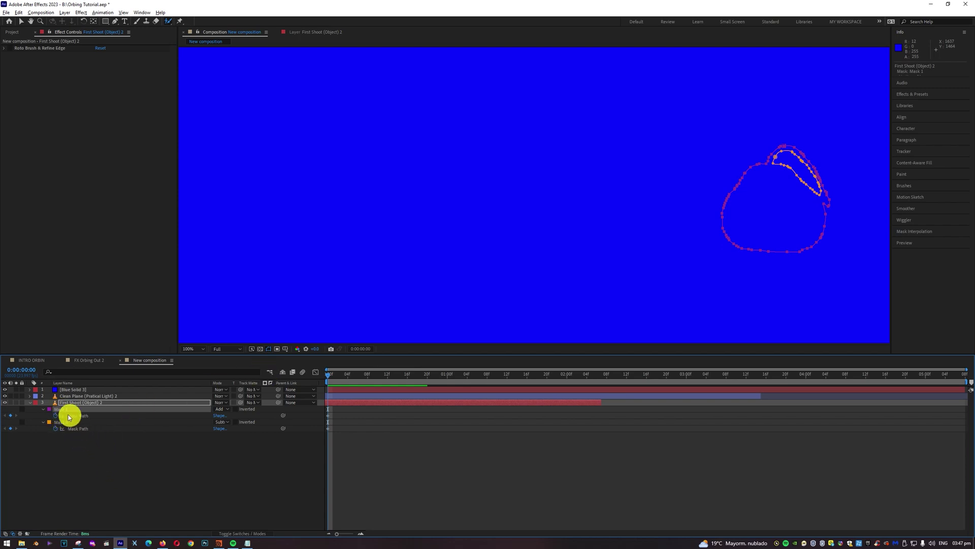
left_click(63, 422, "shift")
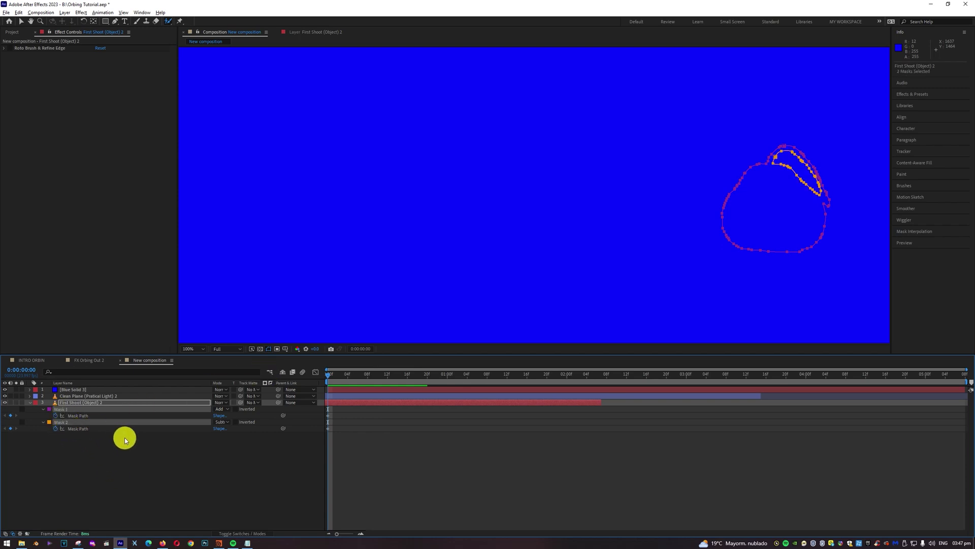
left_click(69, 390)
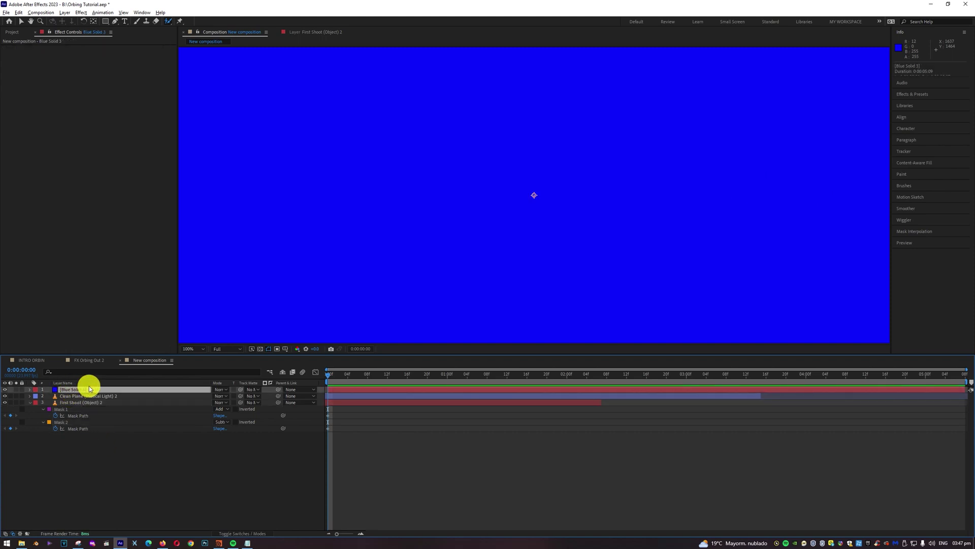
key("ctrl+v")
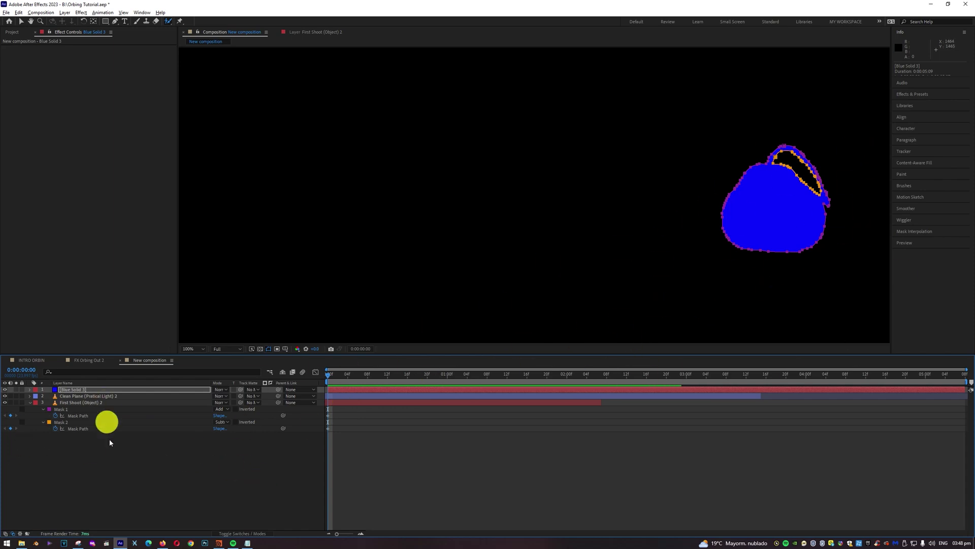
Rename the blue solid layer as Mask & Texture
left_click(106, 479)
left_click(82, 393)
right_click(81, 392)
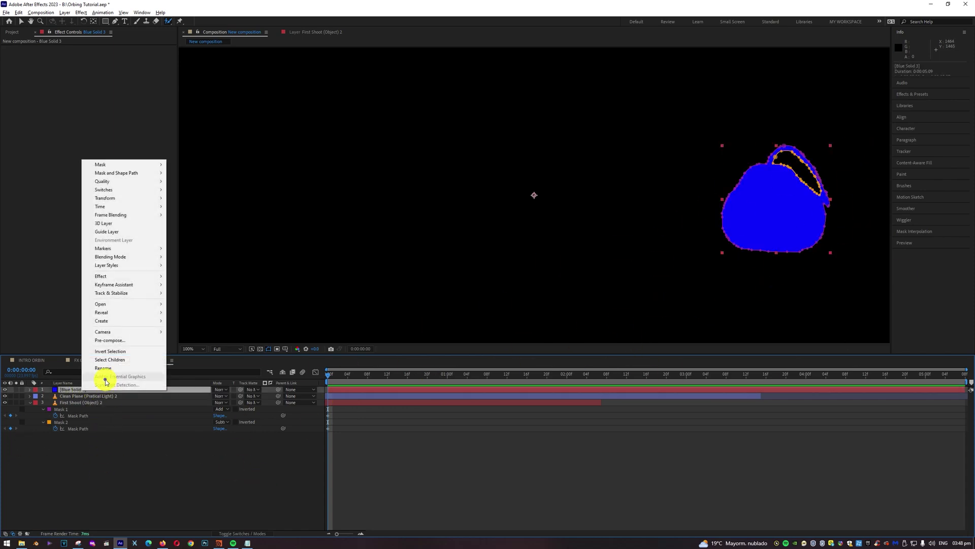
left_click(102, 371)
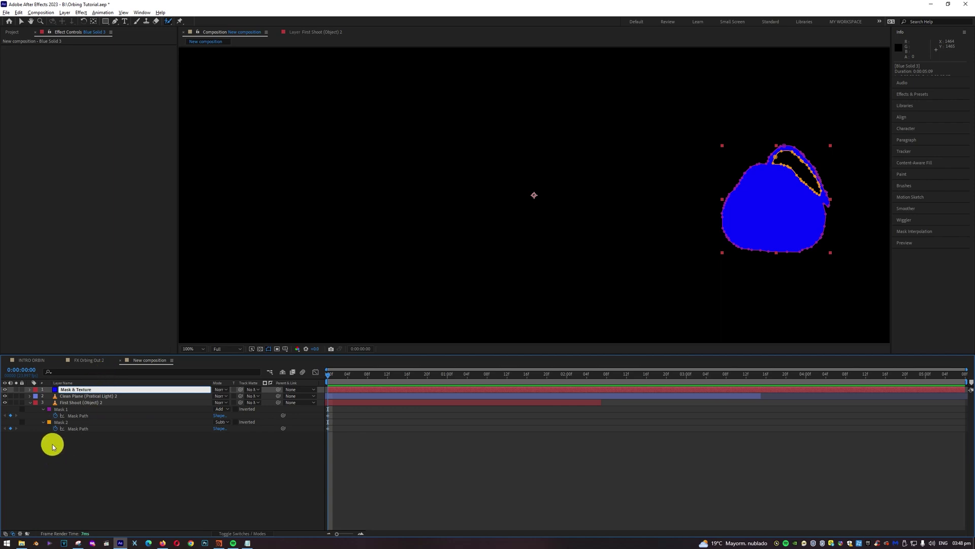
Set the modes of Mask 1 and Mask 2 on First Shoot (Object) 2 to None
left_click(83, 403)
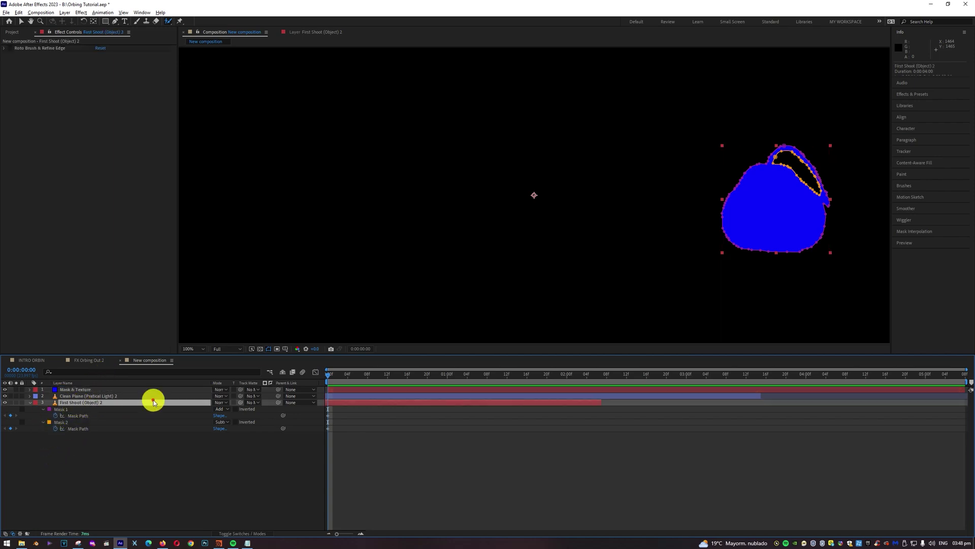
left_click(226, 409)
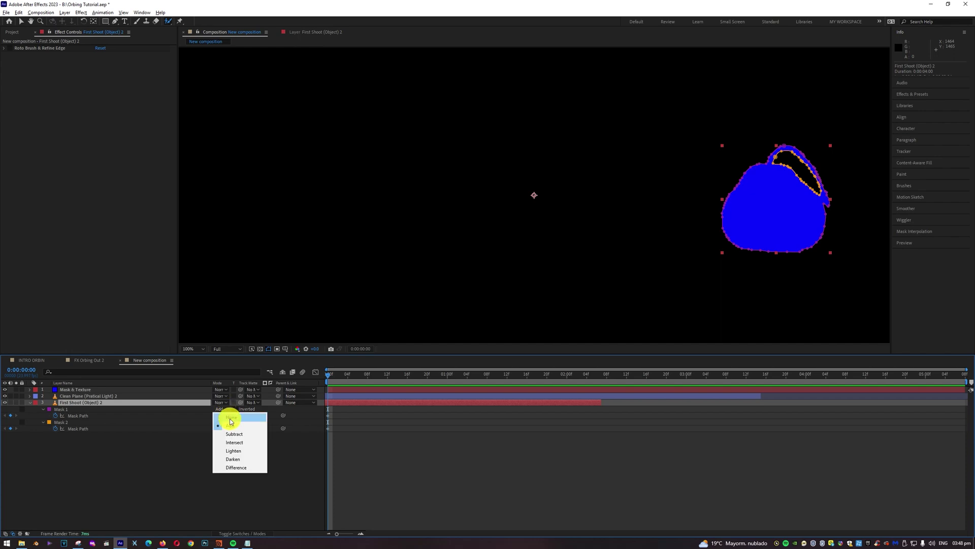
left_click(233, 420)
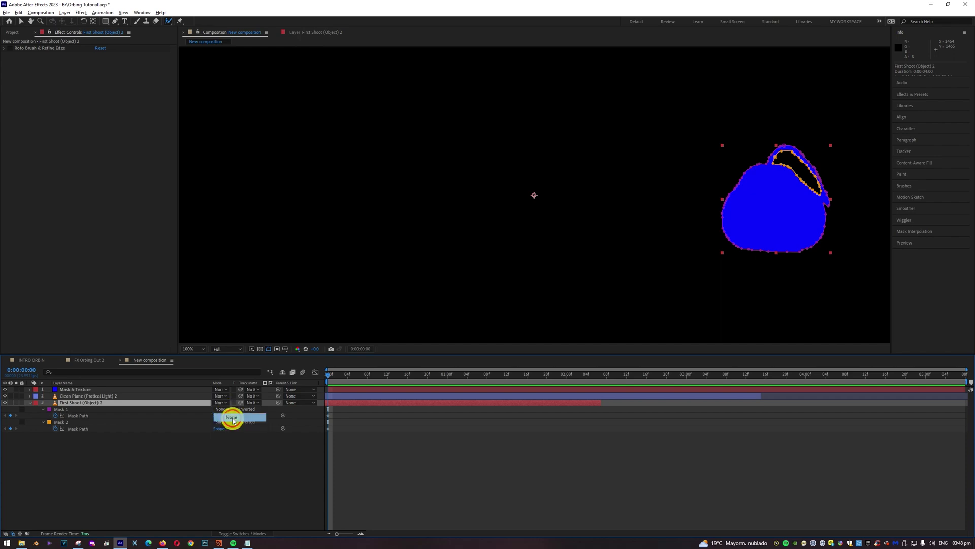
left_click(227, 422)
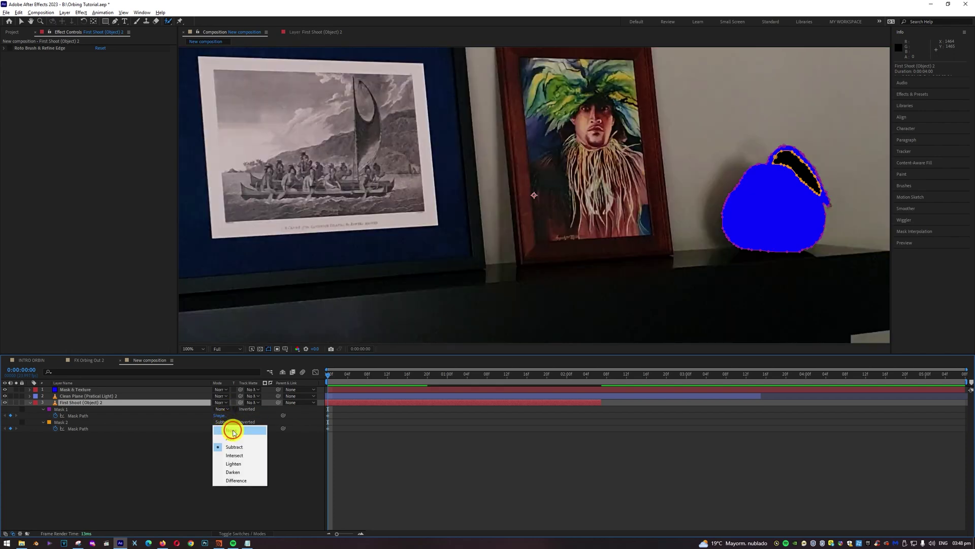
left_click(233, 431)
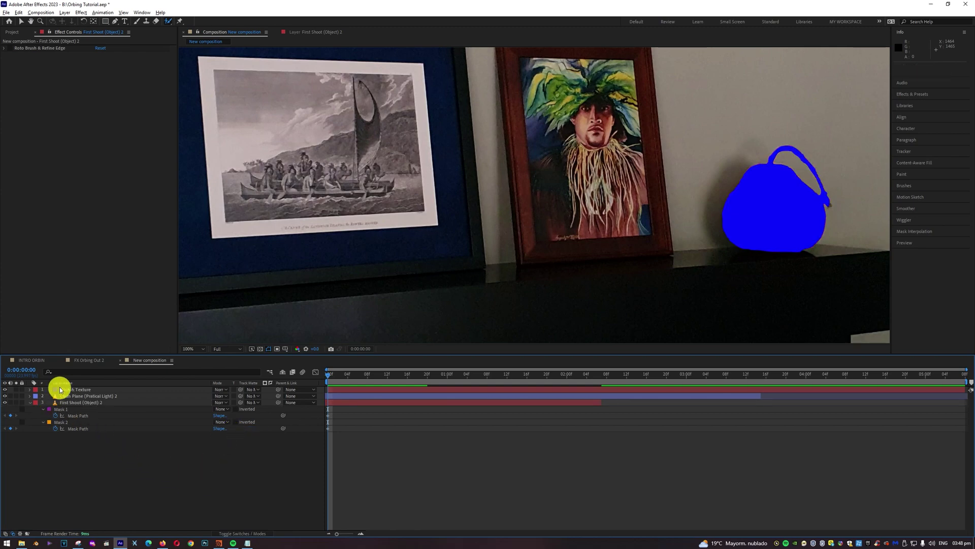
Feather both masks of the Mask & Texture layer by 10 pixels, and collapse the layer's properties
left_click(77, 391)
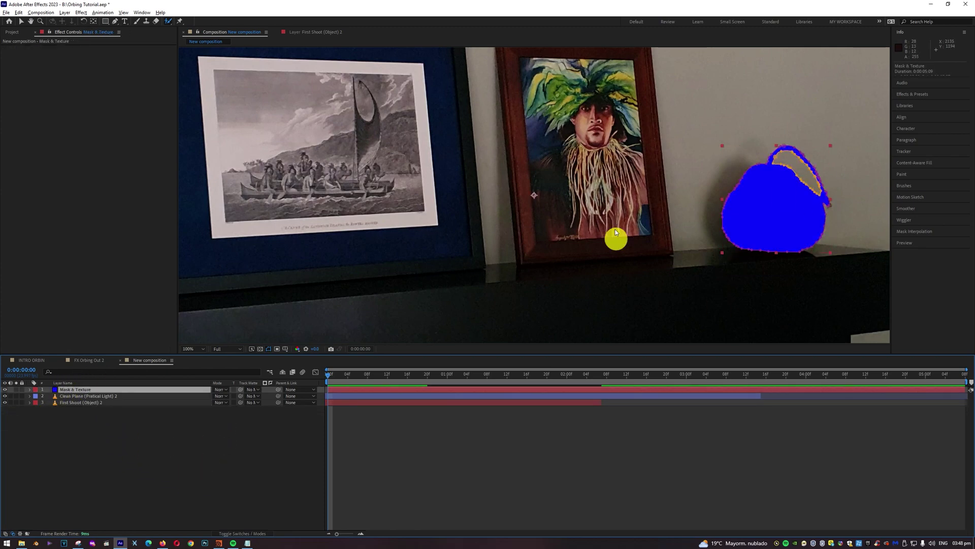
key("m")
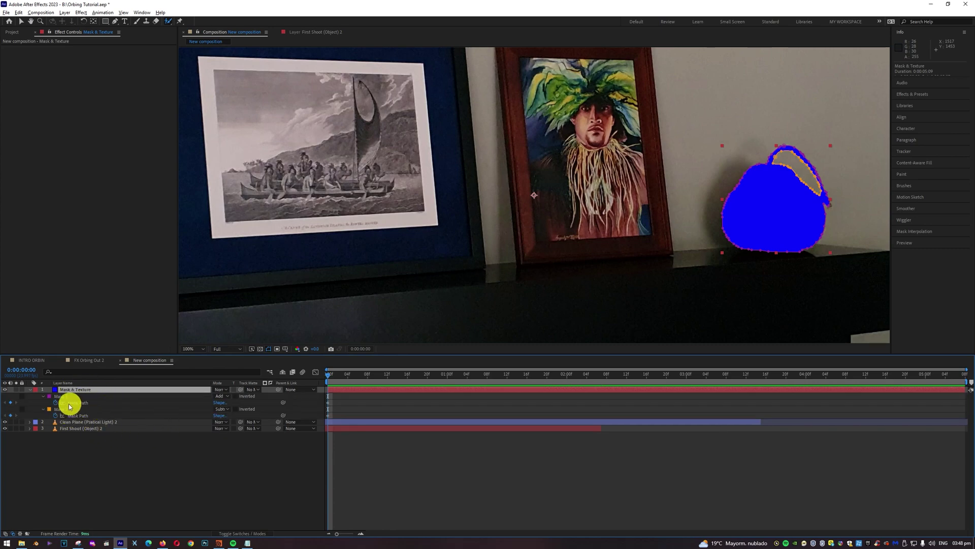
left_click(43, 397)
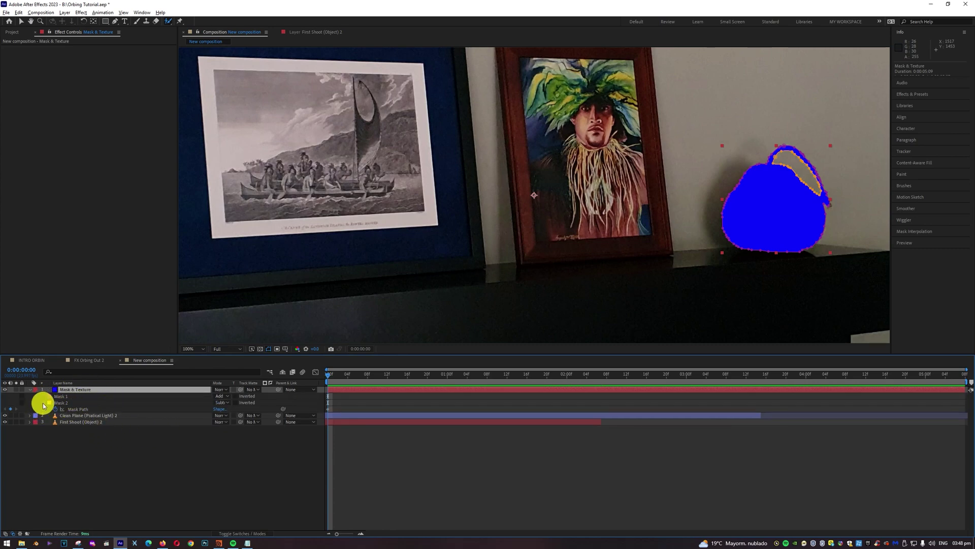
left_click(43, 397, "ctrl")
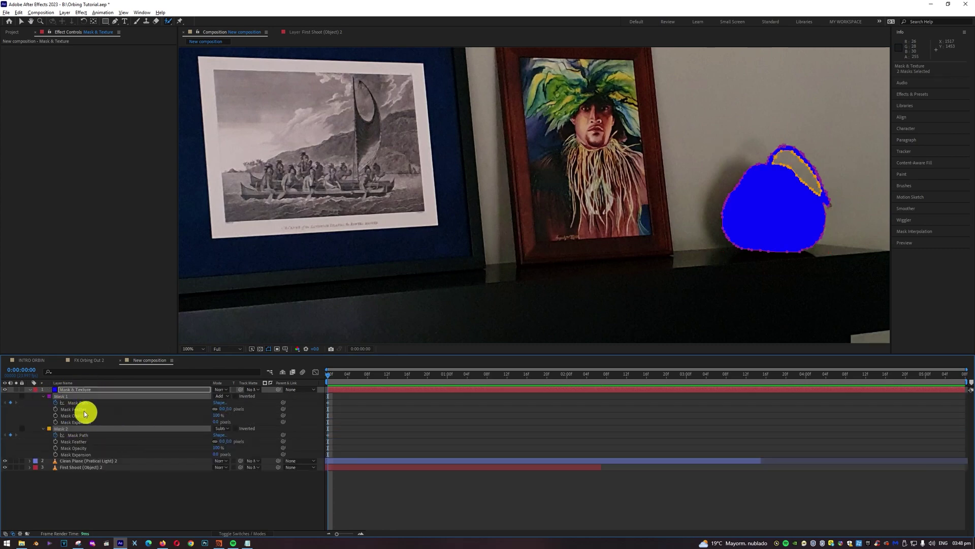
left_click(230, 409)
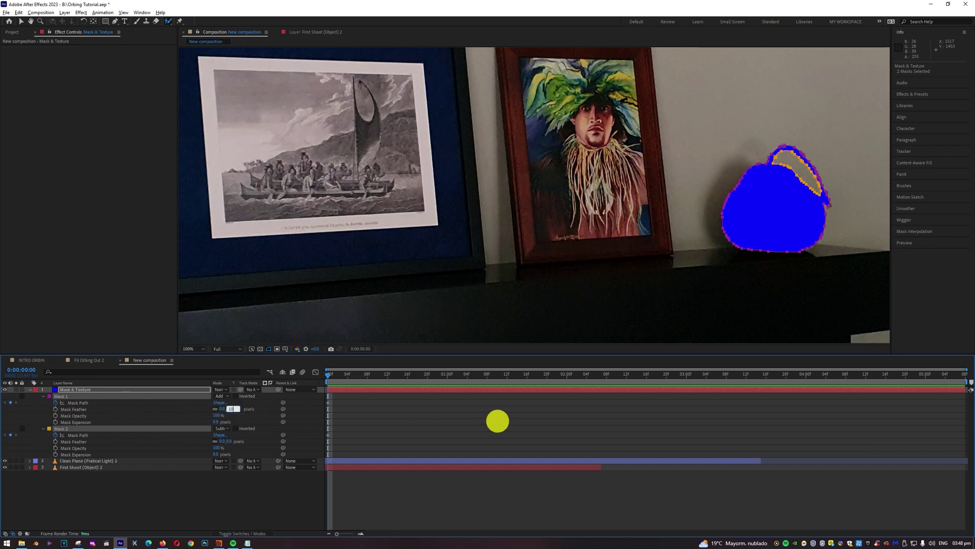
type("10")
key("Return")
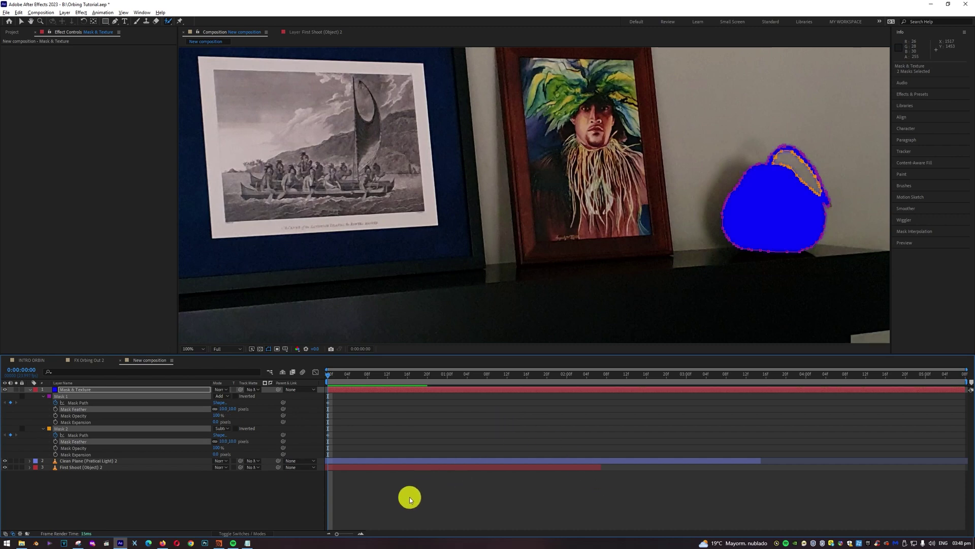
left_click(30, 390)
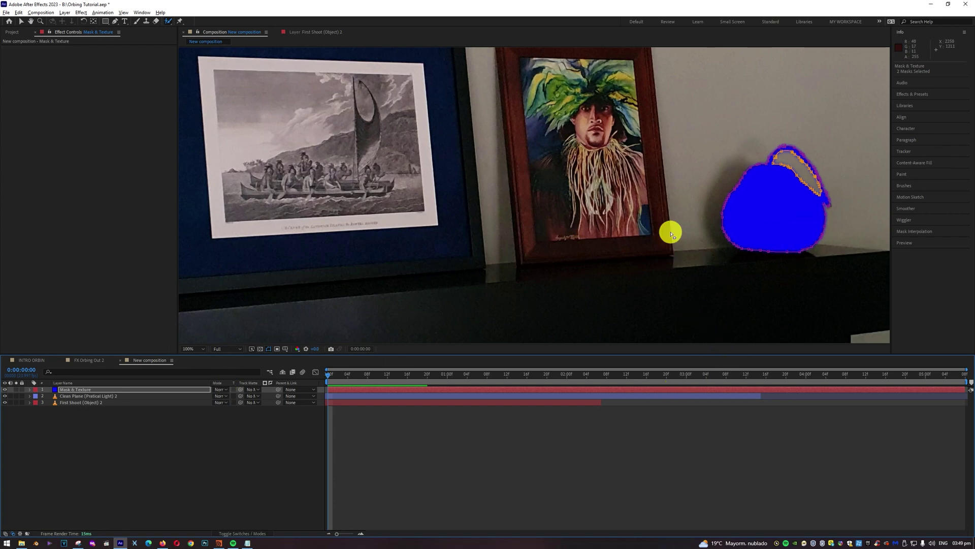
Set the blending mode of the Mask & Texture layer to Add, and preview the glow along the timeline
left_click(222, 389)
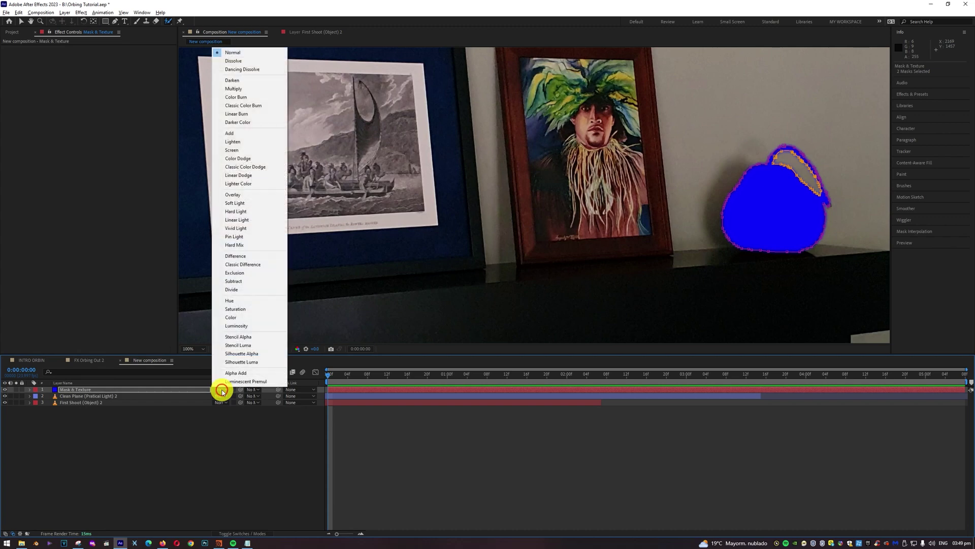
left_click(239, 135)
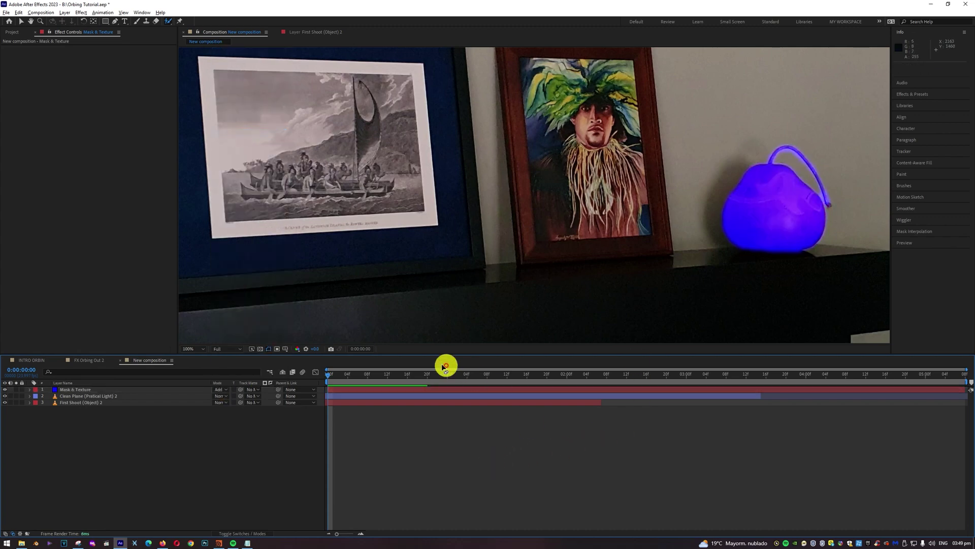
left_click_drag(377, 380, 515, 353)
key("Home")
left_click_drag(335, 377, 633, 409)
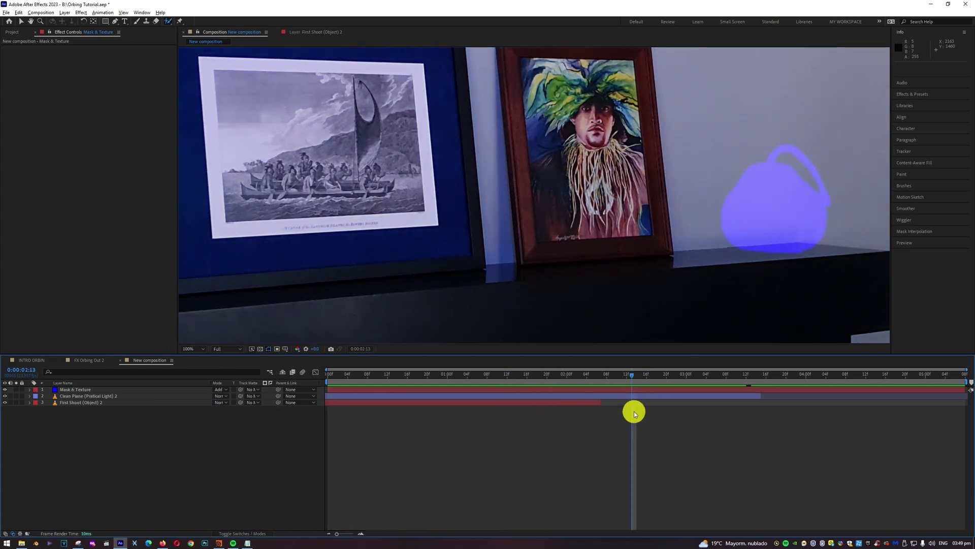
Add Opacity keyframes at 100% to Mask & Texture at 0:00:00:19, 0:00:01:13, just after two seconds, and 0:00:03:05
left_click(73, 390)
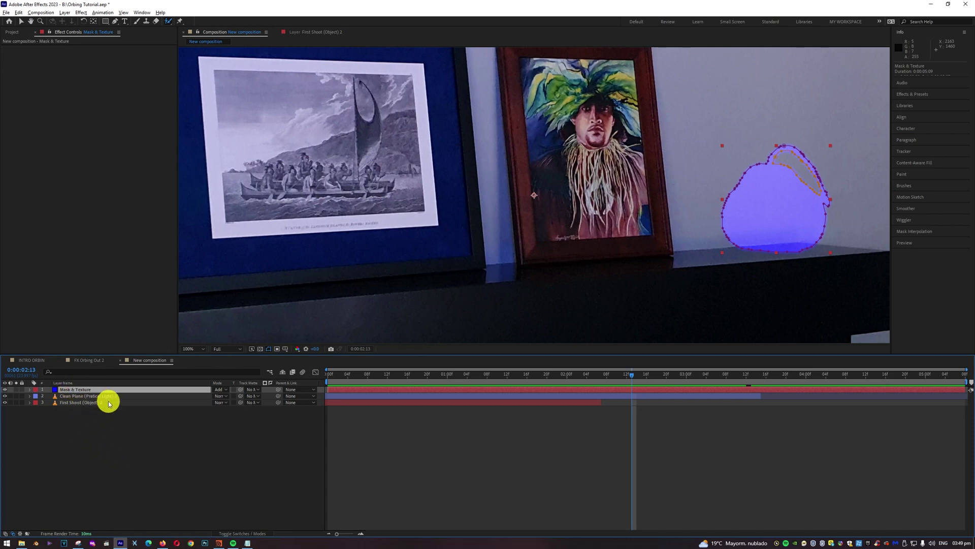
key("t")
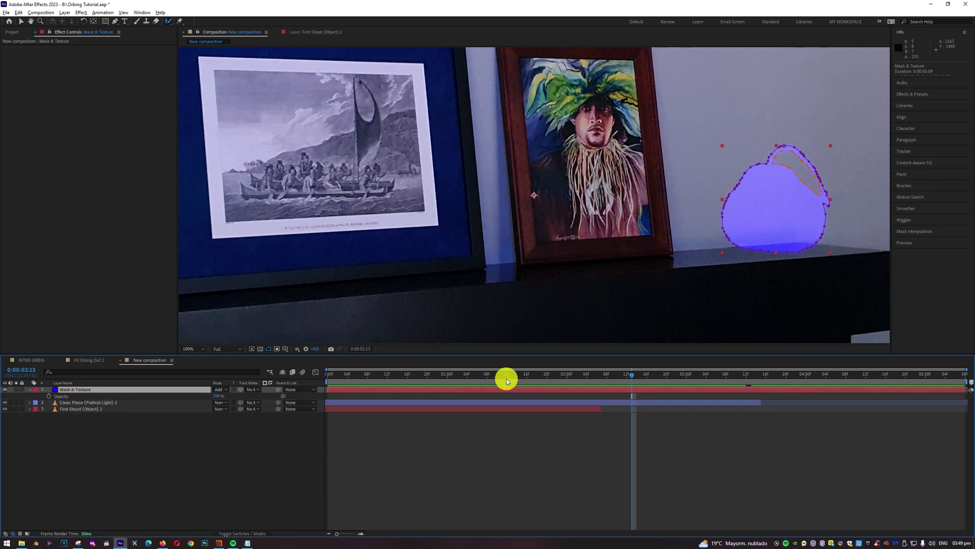
mouse_move(504, 377)
left_mouse_down()
mouse_move(374, 385)
mouse_move(512, 376)
left_mouse_up()
left_click(49, 396)
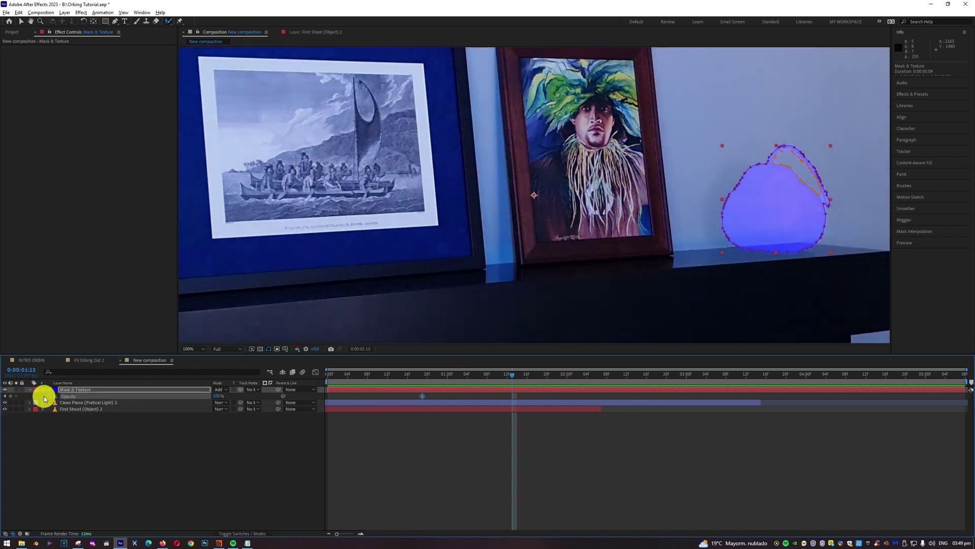
left_click(11, 397)
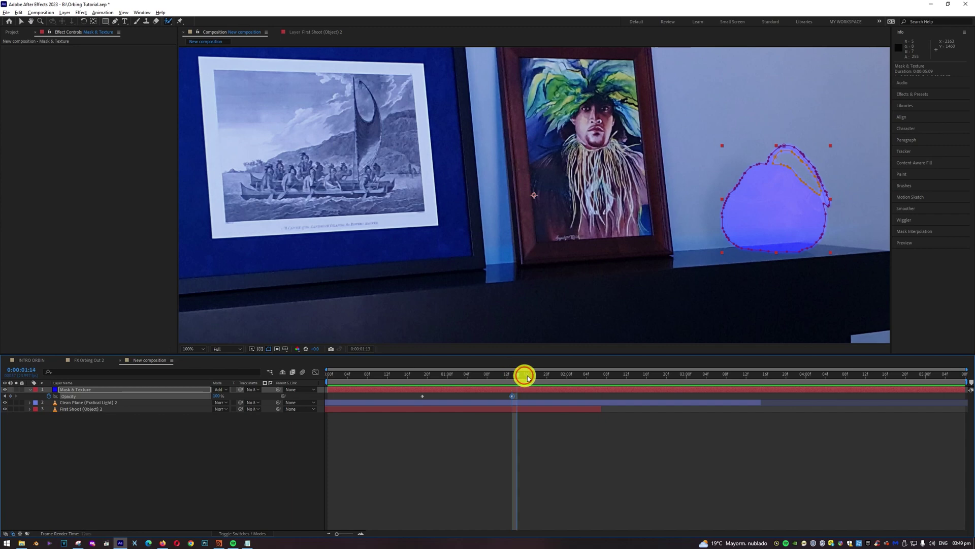
left_click_drag(524, 375, 711, 374)
left_click(16, 396)
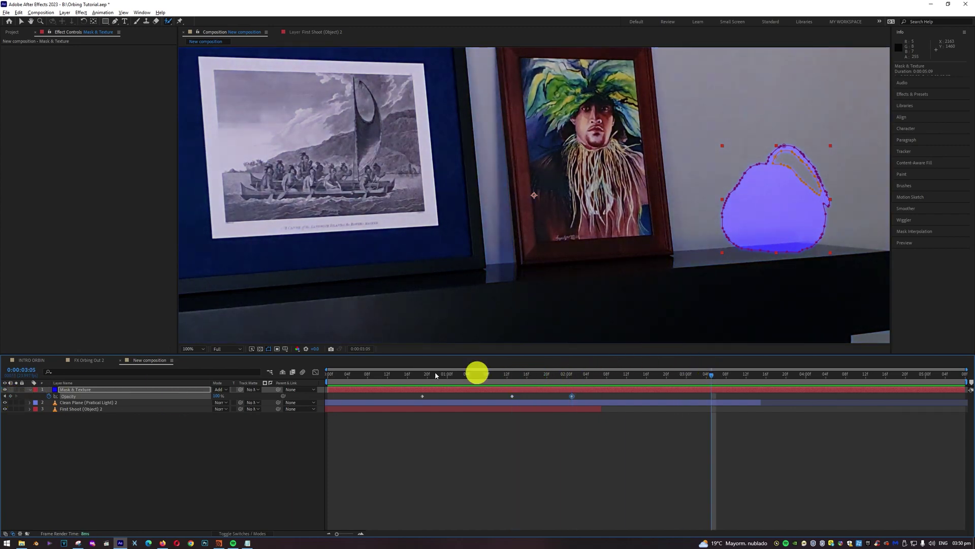
left_click(10, 398)
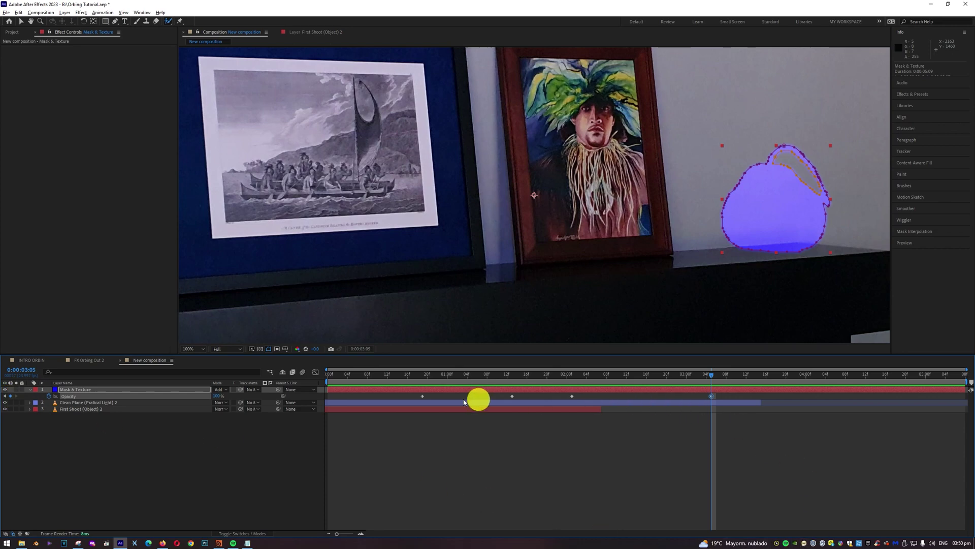
Set the Mask & Texture opacity to 0% at the 0:00:00:19 and 0:00:03:05 keyframes, and preview the fade
left_click(422, 376)
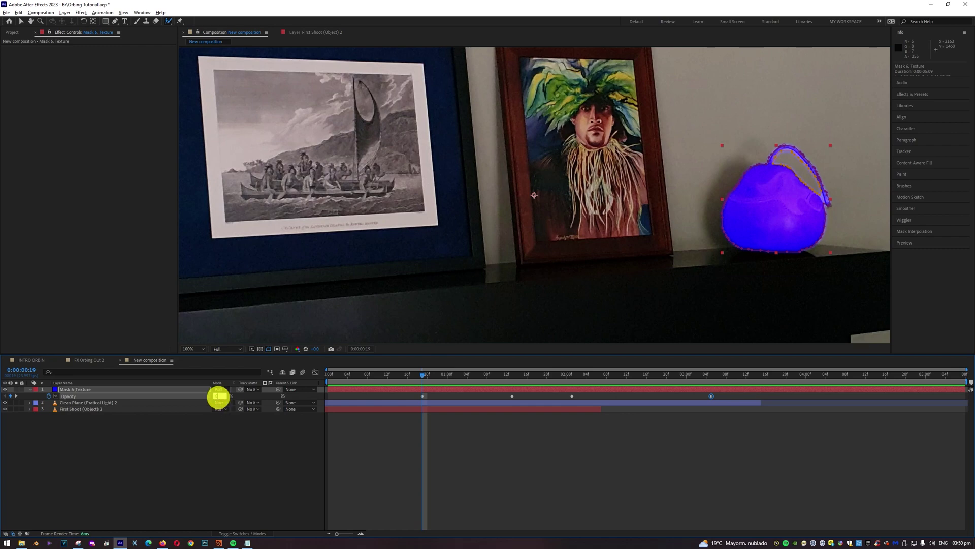
left_click(220, 396)
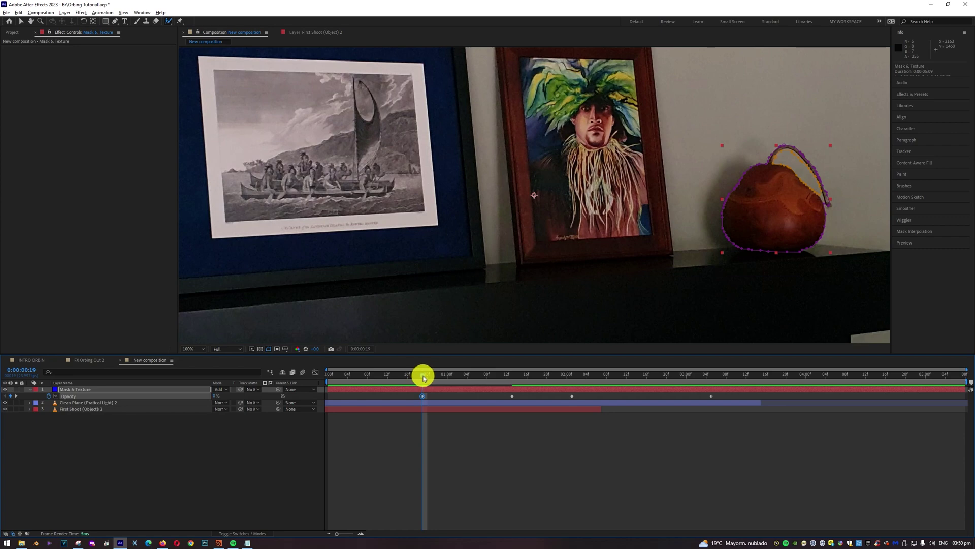
left_click_drag(423, 377, 712, 385)
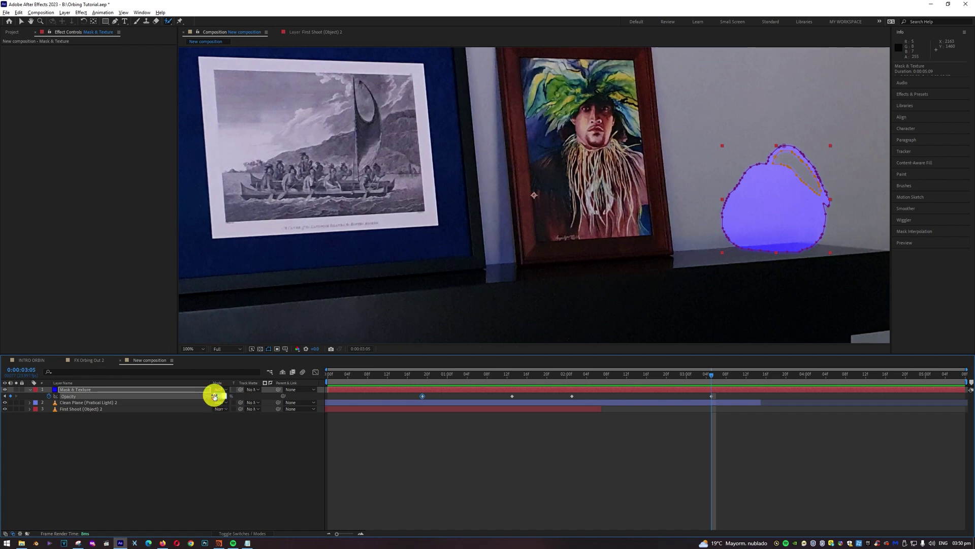
type("0")
key("Return")
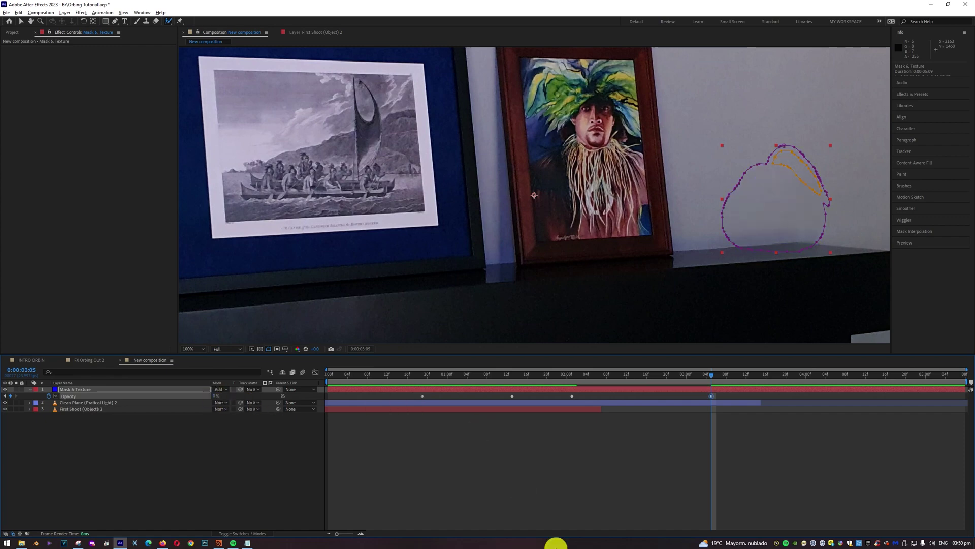
left_click(553, 475)
left_click(468, 377)
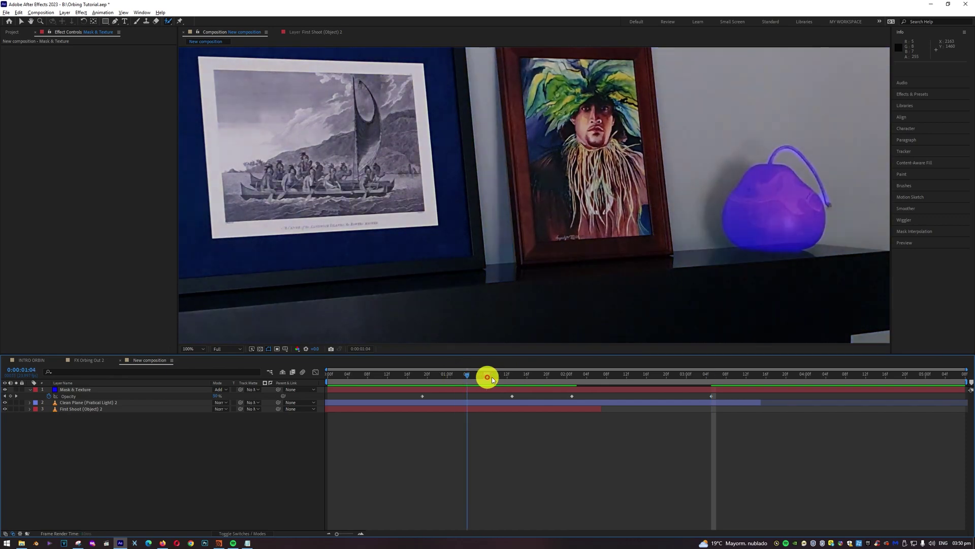
left_click_drag(492, 378, 710, 377)
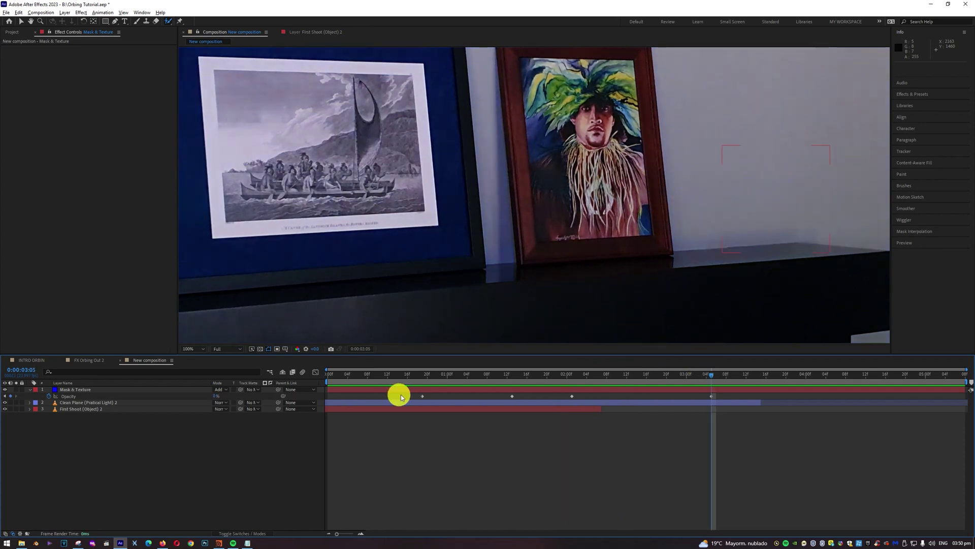
Apply Easy Ease to all four Opacity keyframes of Mask & Texture, and preview the smoothed fade
left_click_drag(401, 397, 717, 399)
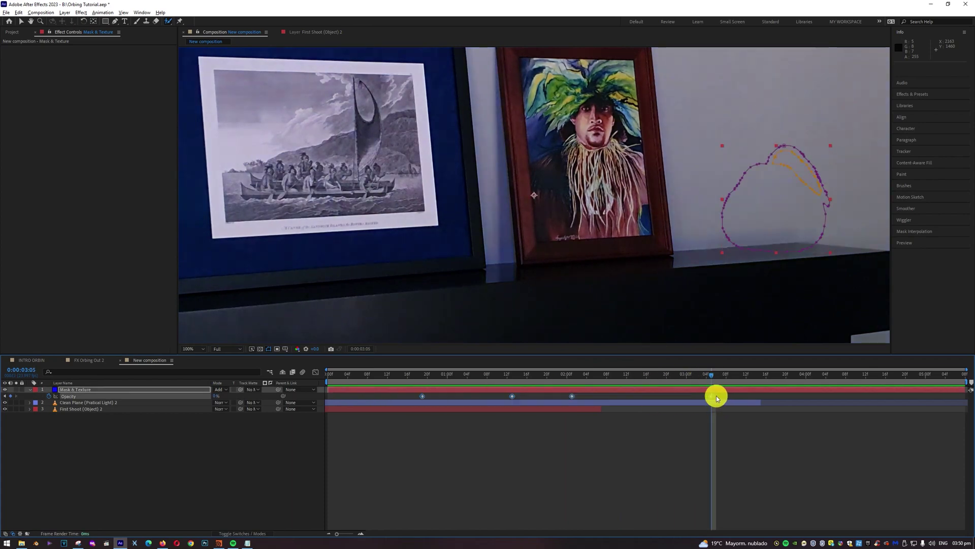
right_click(712, 399)
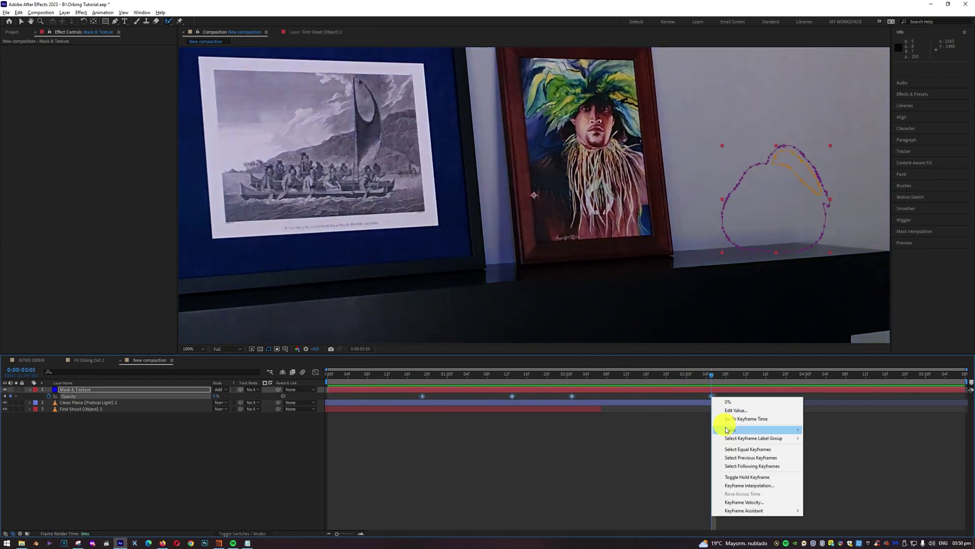
mouse_move(745, 514)
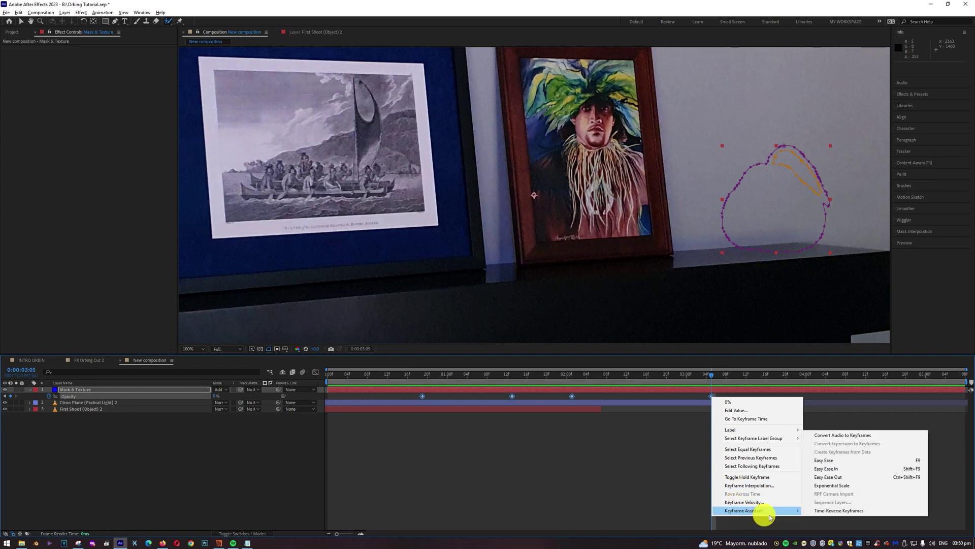
left_click(829, 461)
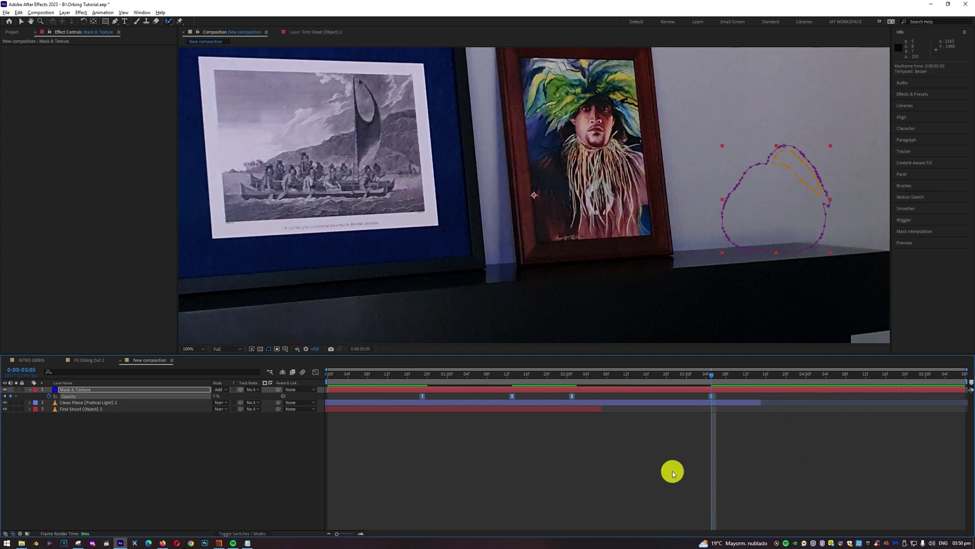
left_click(605, 463)
left_click_drag(412, 375, 698, 378)
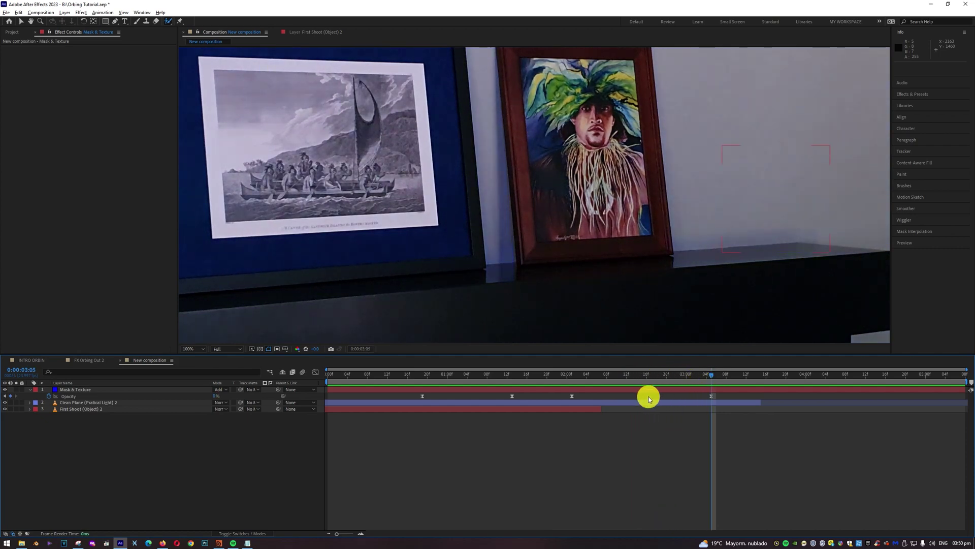
left_click(713, 398)
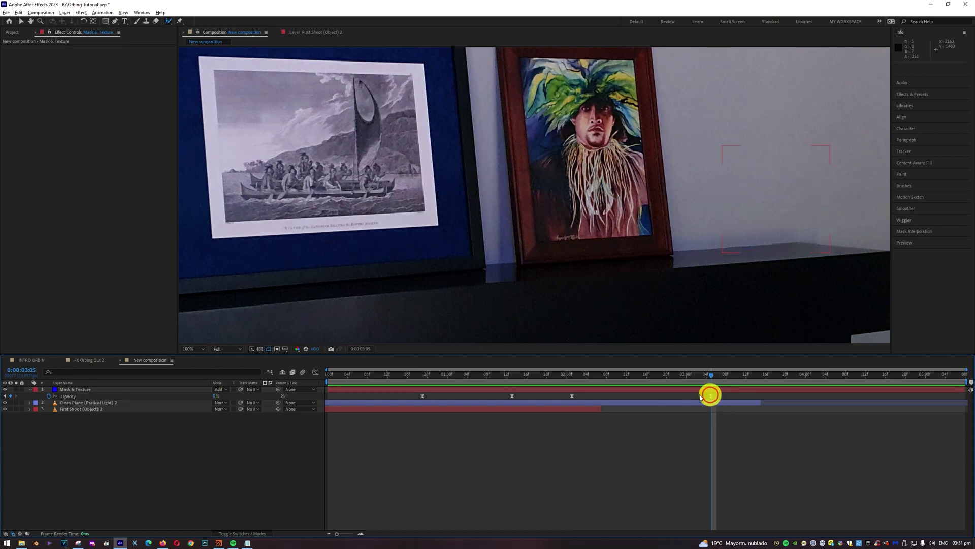
Compress the Opacity keyframes of Mask & Texture proportionally so the last one sits at 0:00:02:18, and preview the faster fade
left_click(426, 396)
left_click_drag(430, 398, 684, 401)
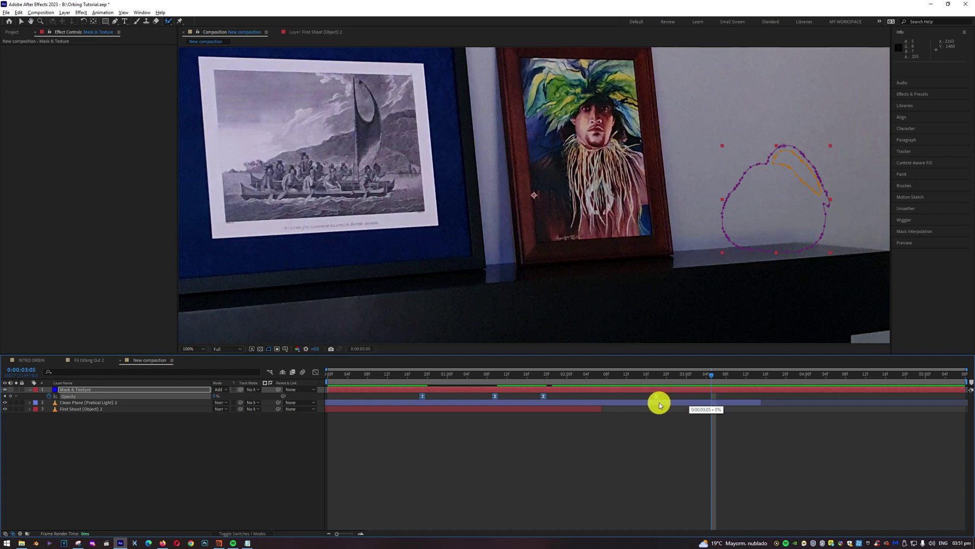
left_click_drag(660, 405, 659, 406)
left_click(597, 458)
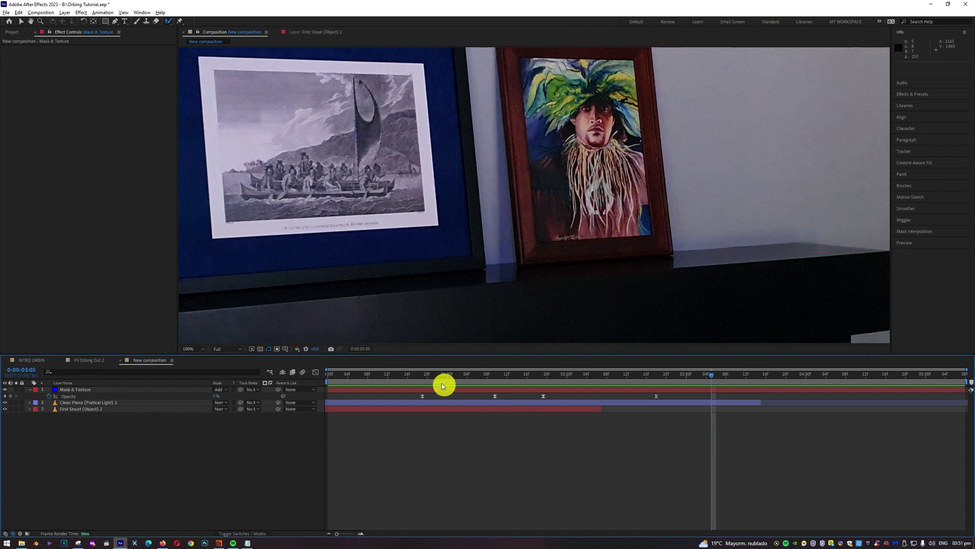
left_click_drag(422, 376, 516, 379)
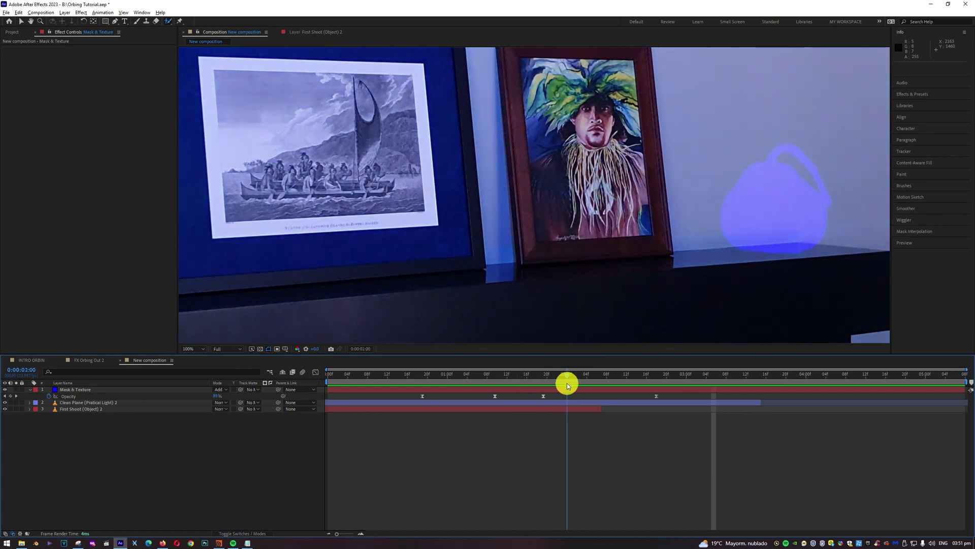
left_click_drag(585, 388, 657, 395)
With the time at 0:00:01:09, find the Fractal Noise effect and apply it to the Mask & Texture layer
left_click(96, 390)
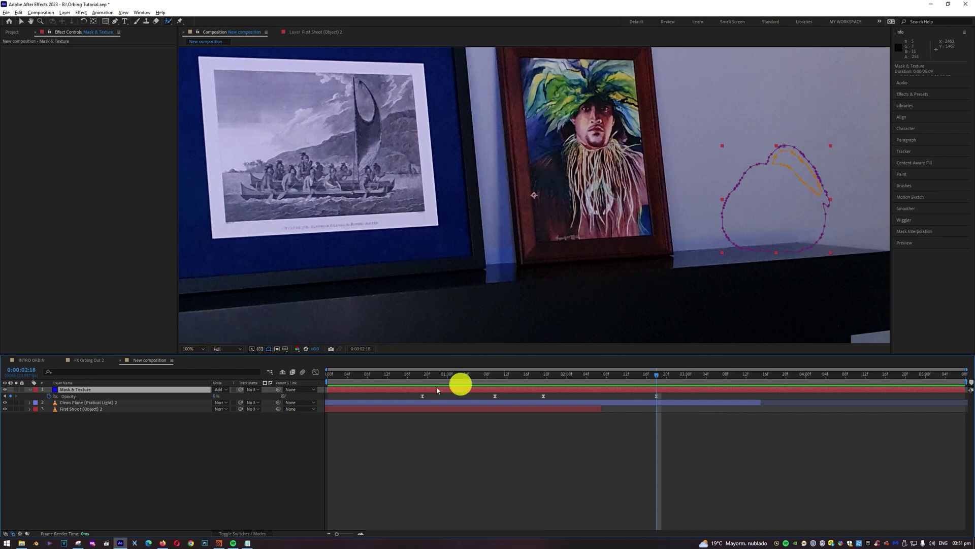
left_click_drag(427, 378, 495, 381)
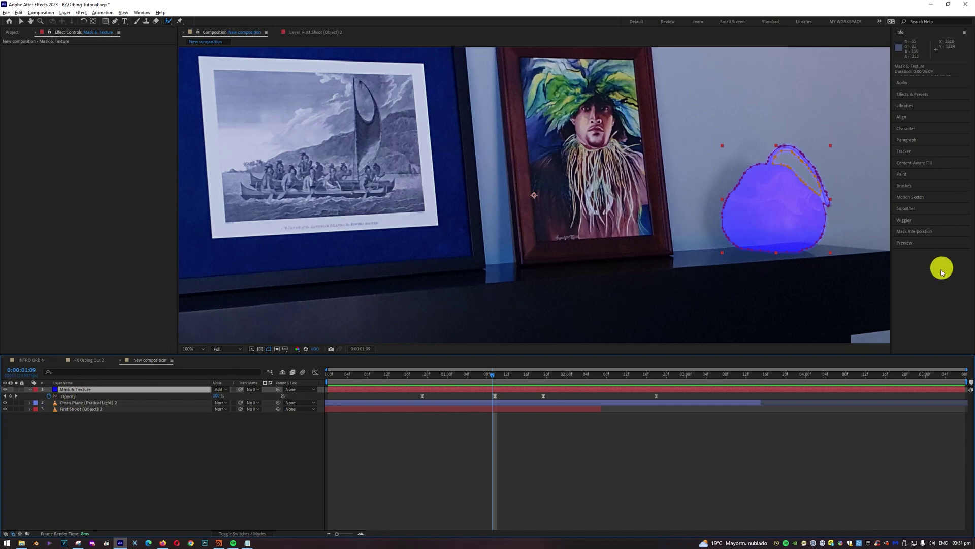
left_click(931, 94)
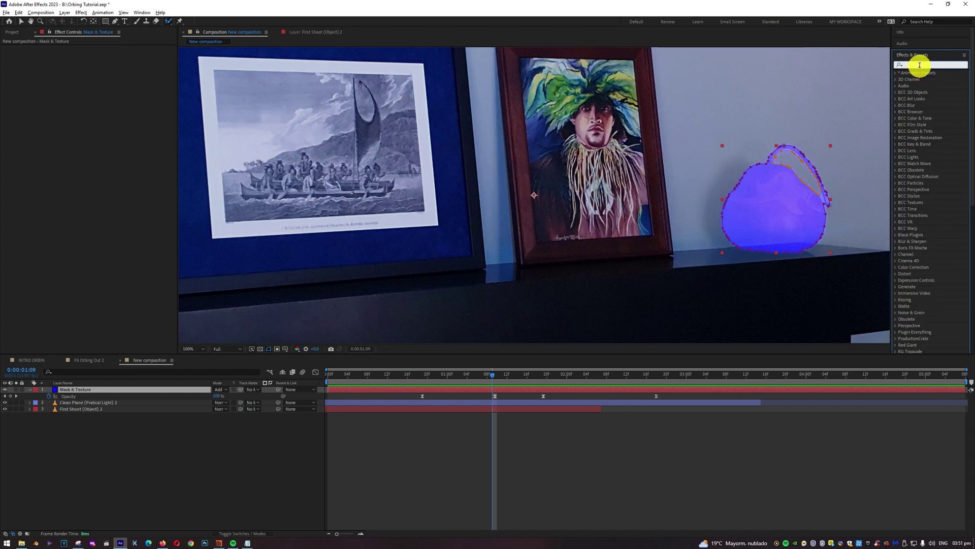
type("fractal")
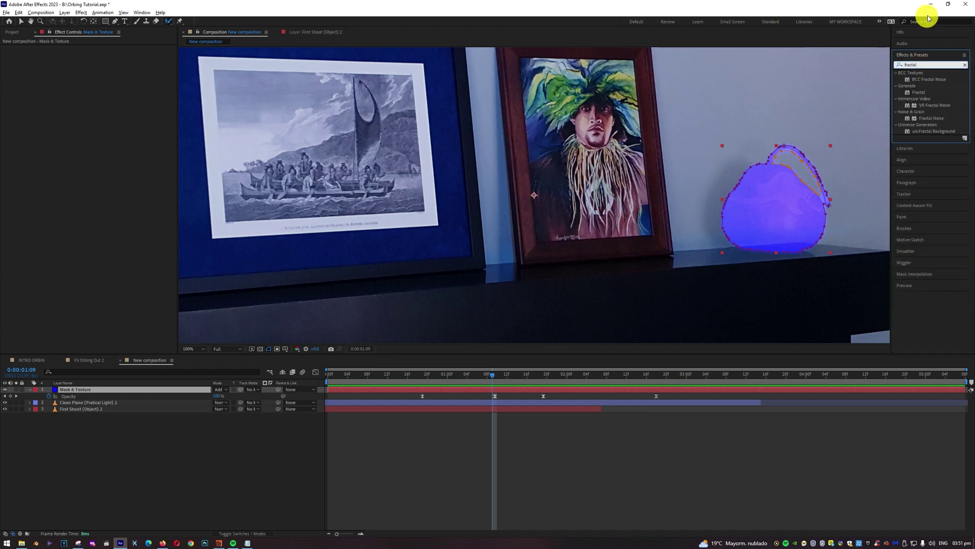
left_click_drag(932, 117, 77, 390)
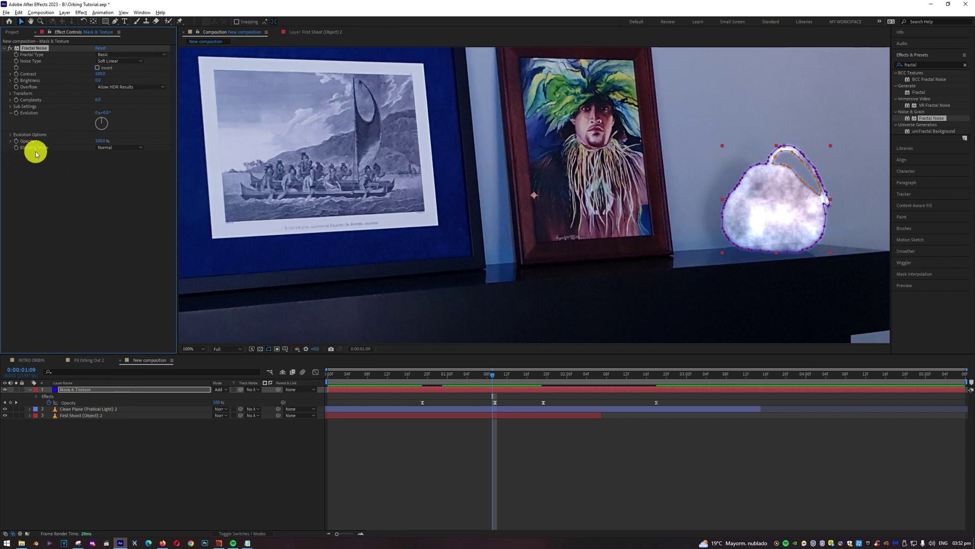
Set the Fractal Noise blending mode to Add and preview the textured glow back to 0:00:00:19
left_click(125, 148)
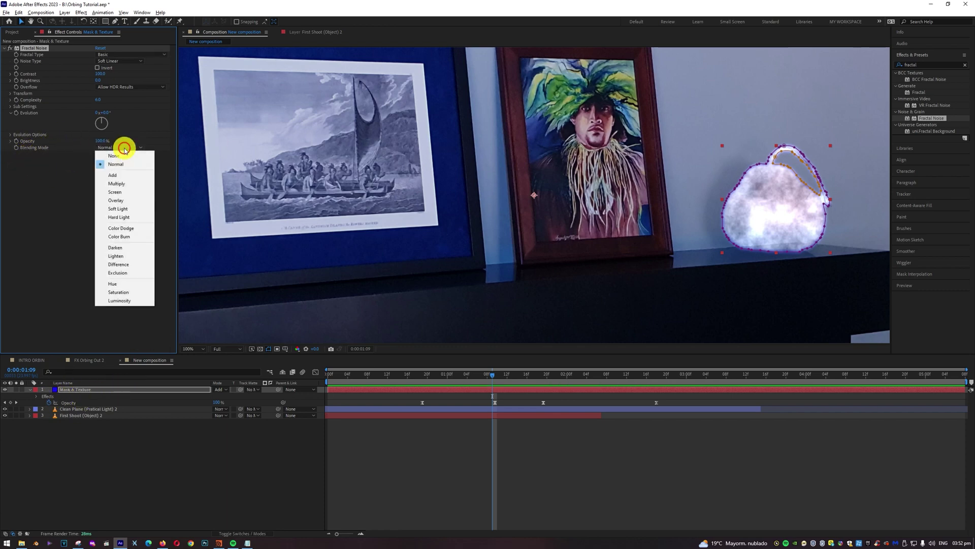
left_click(122, 176)
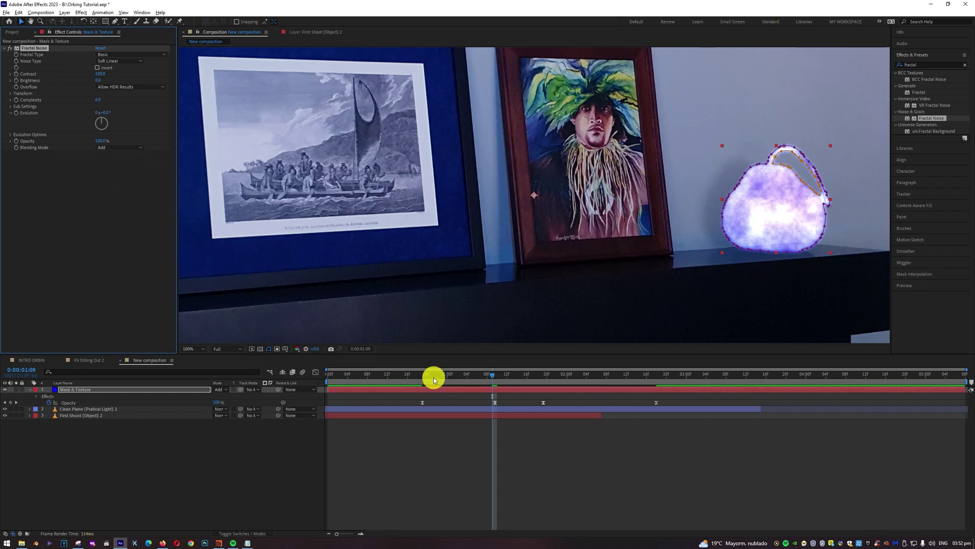
key("Page_Down")
left_click_drag(512, 389, 421, 385)
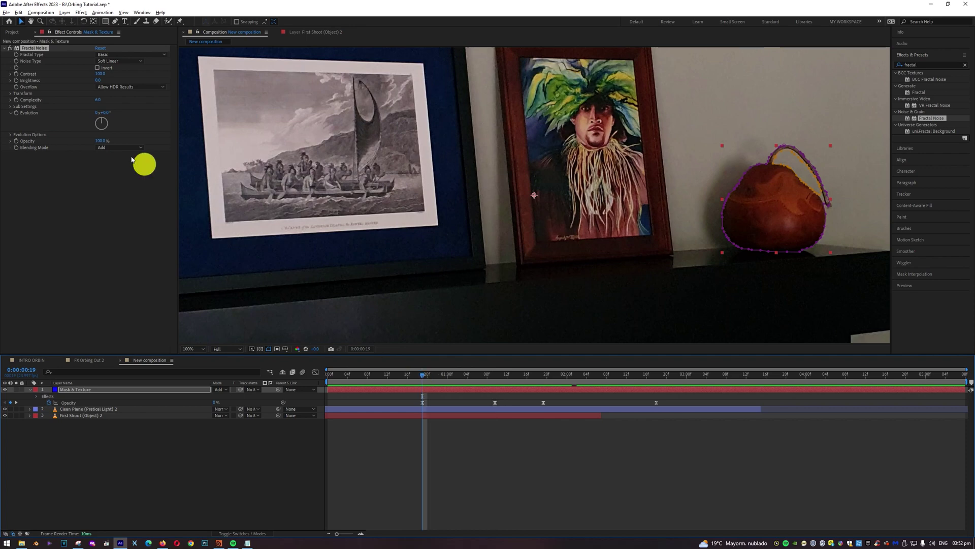
Add the expression time=time*1000 to the Evolution property of Fractal Noise
left_click(16, 113, "alt")
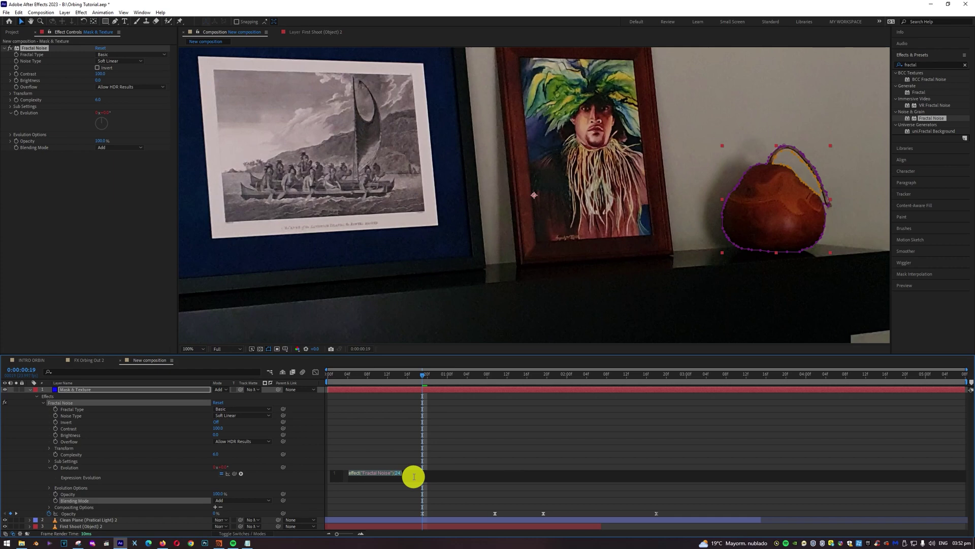
type("time")
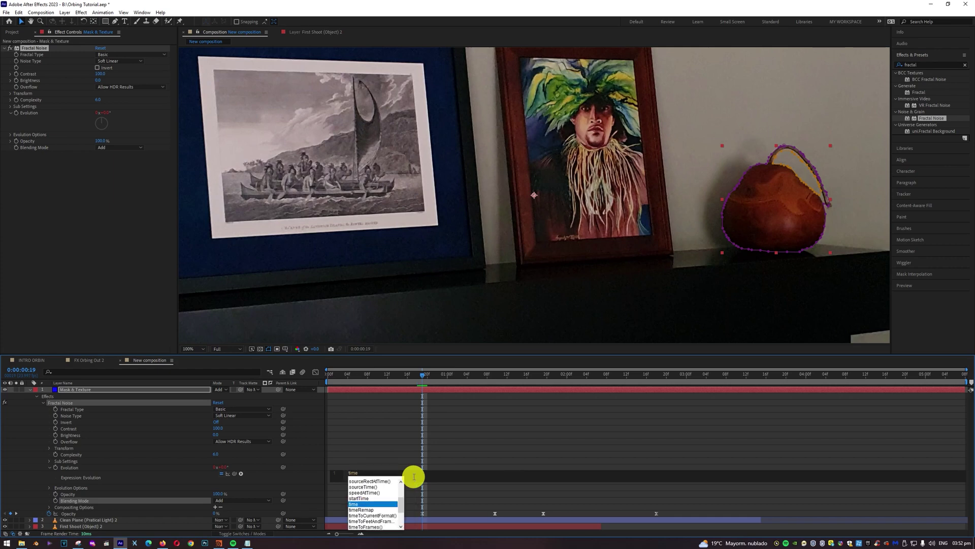
type("*time")
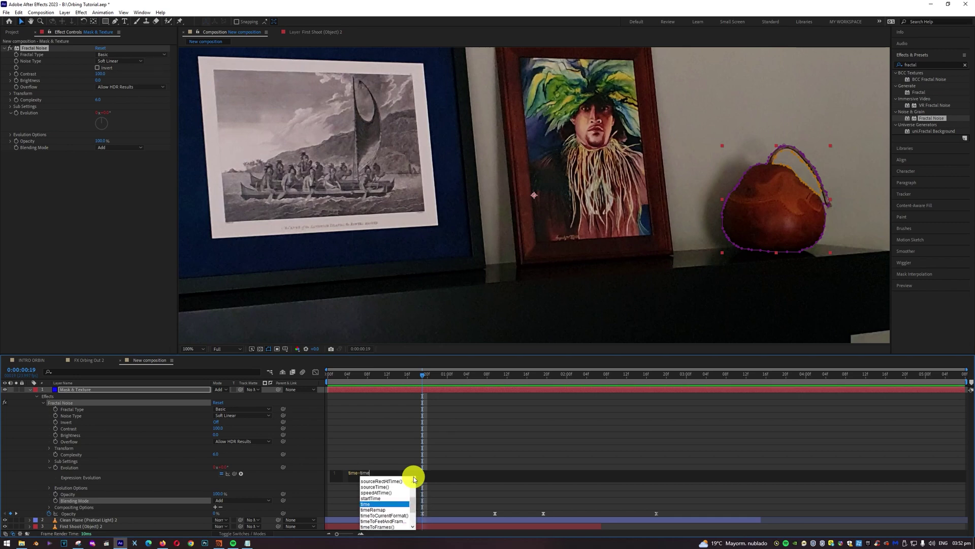
key("Escape")
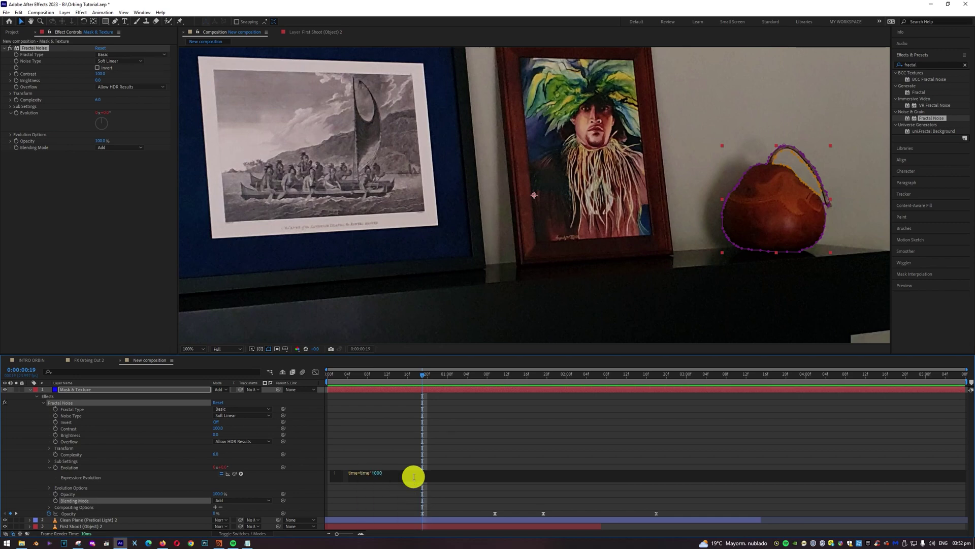
key("KP_Enter")
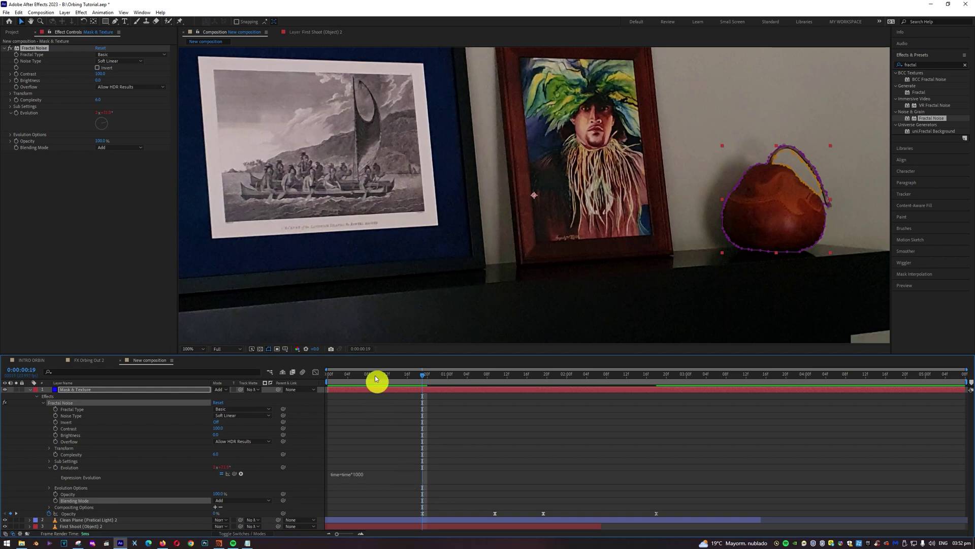
Play and scrub through the animated noise on the gourd, and collapse the Mask & Texture layer's properties
left_click_drag(422, 375, 396, 391)
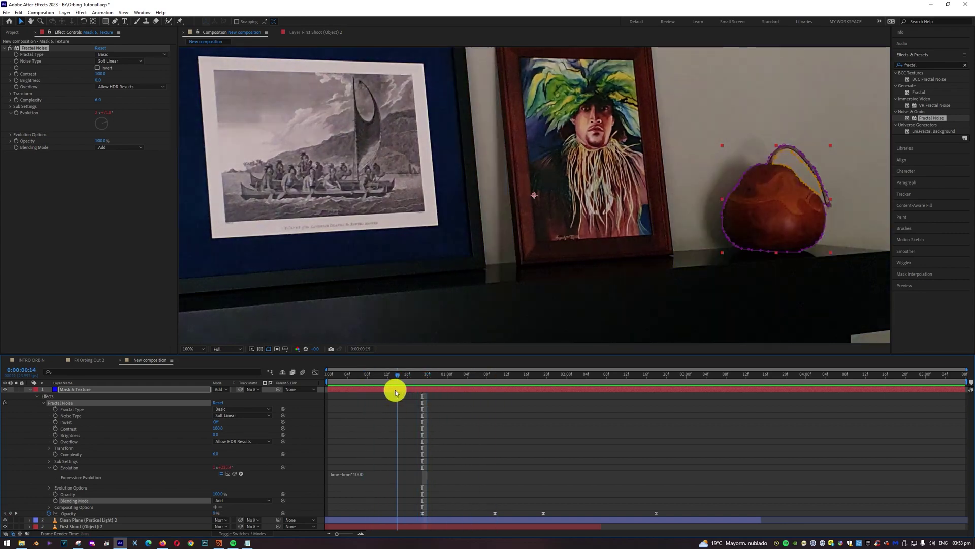
left_click(922, 285)
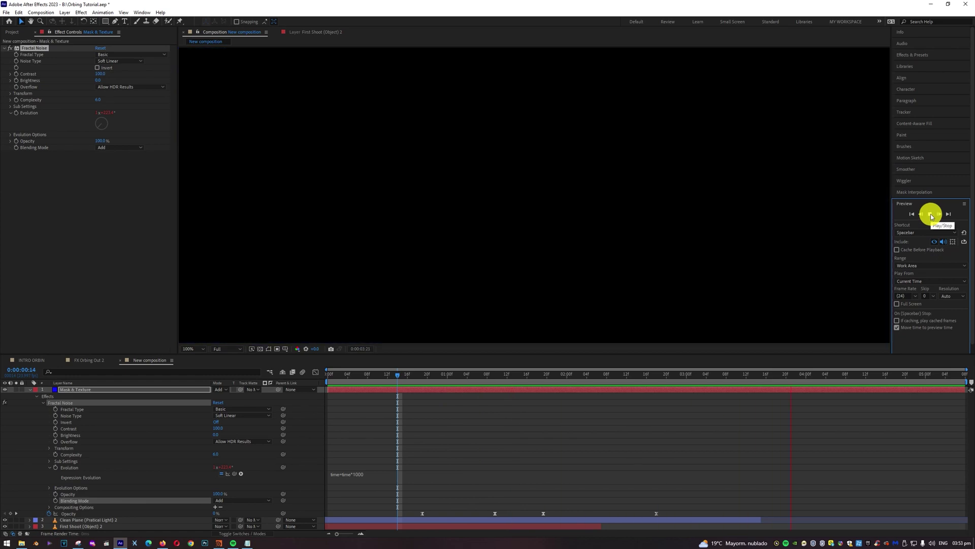
left_click(930, 214)
left_click_drag(364, 374, 522, 375)
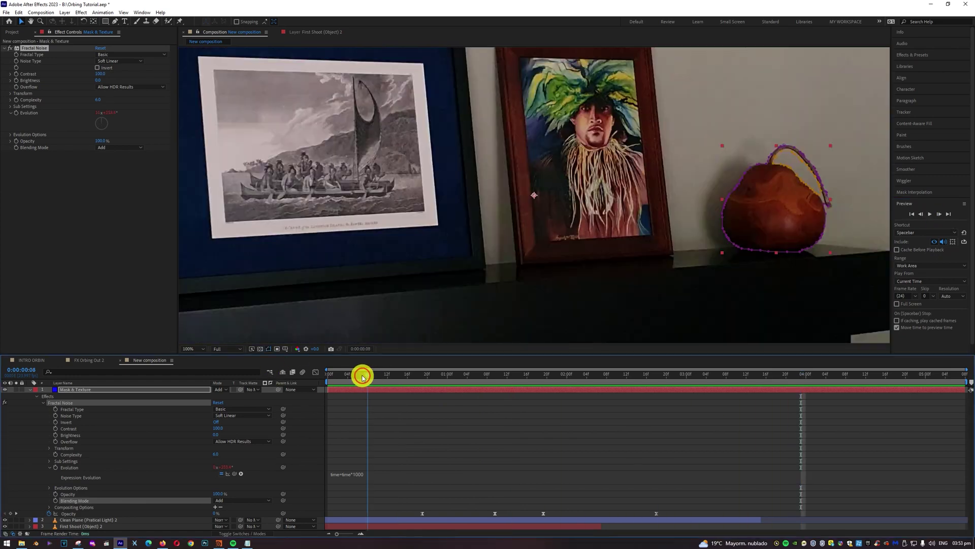
left_click(31, 390)
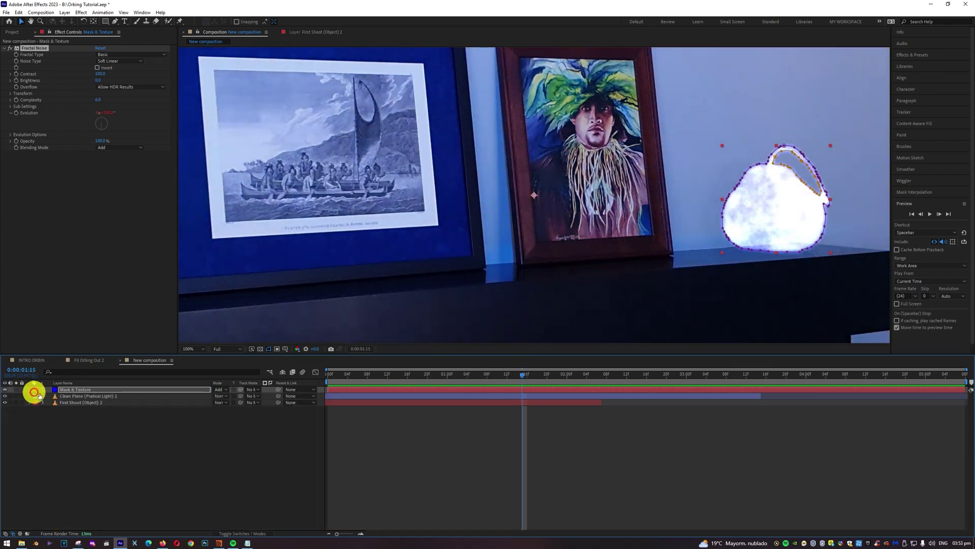
left_click_drag(386, 373, 542, 378)
Create a new full-frame solid layer coloured black (000000)
left_click(407, 433)
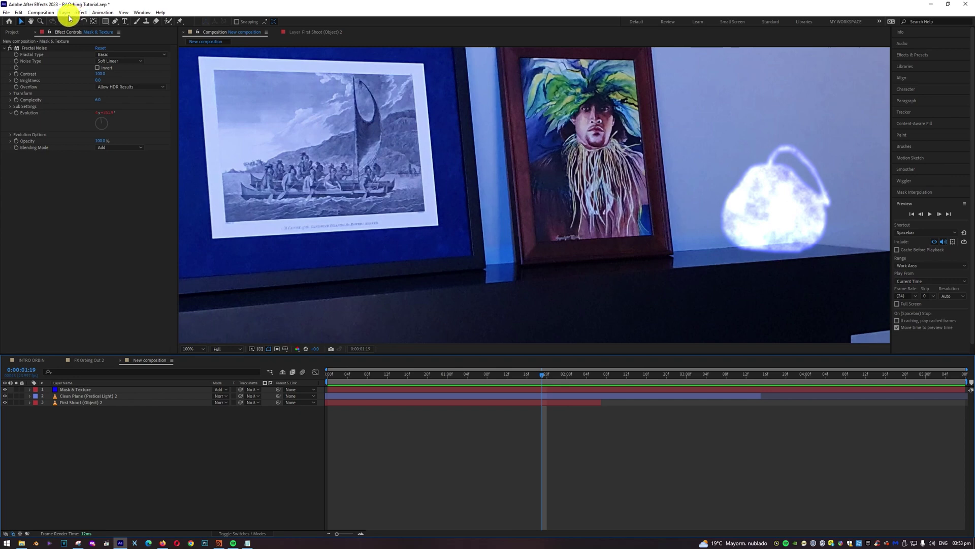
left_click(66, 12)
mouse_move(152, 21)
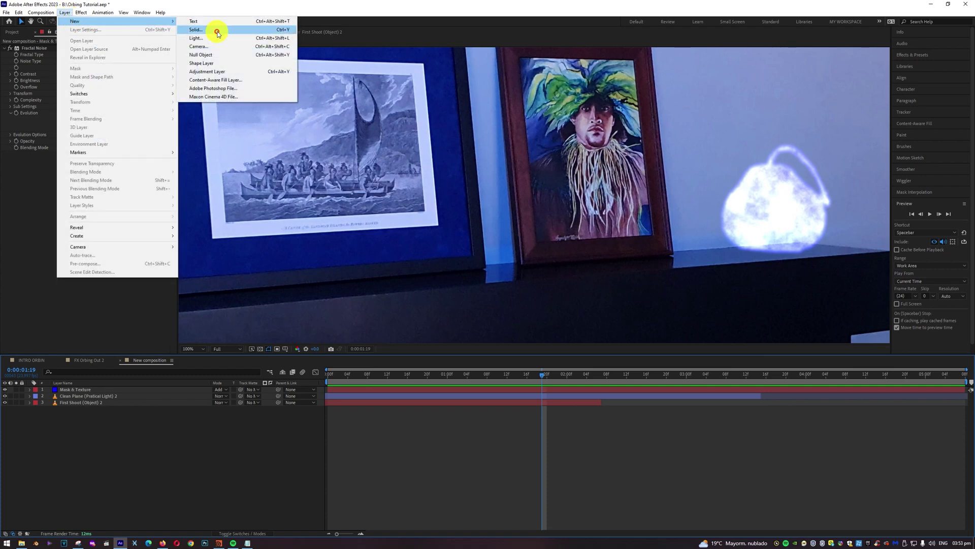
left_click(218, 31)
left_click(483, 318)
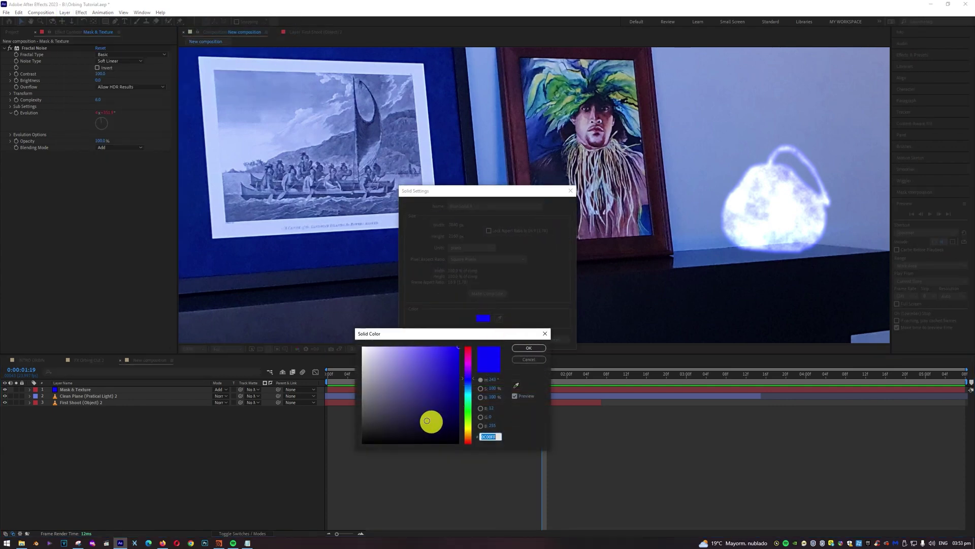
left_click_drag(416, 379, 304, 496)
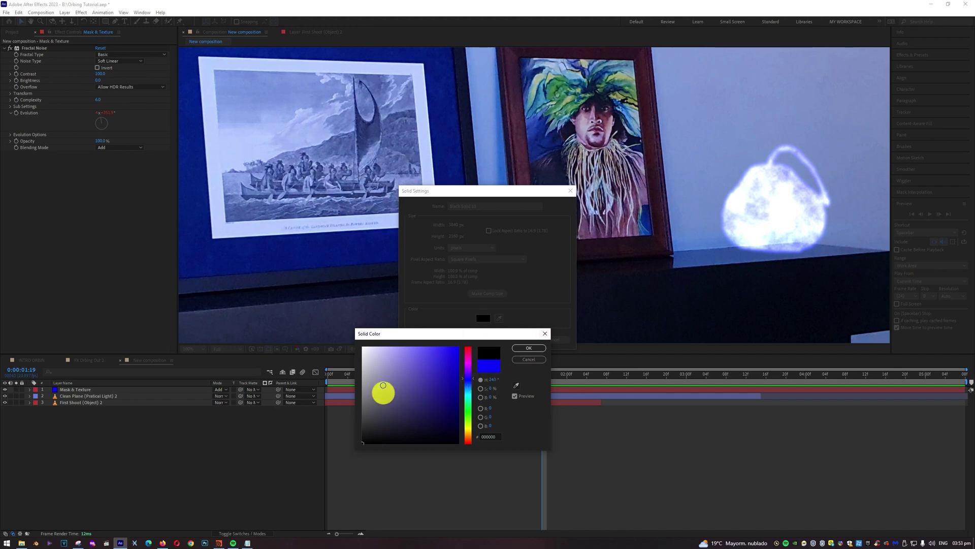
left_click(529, 348)
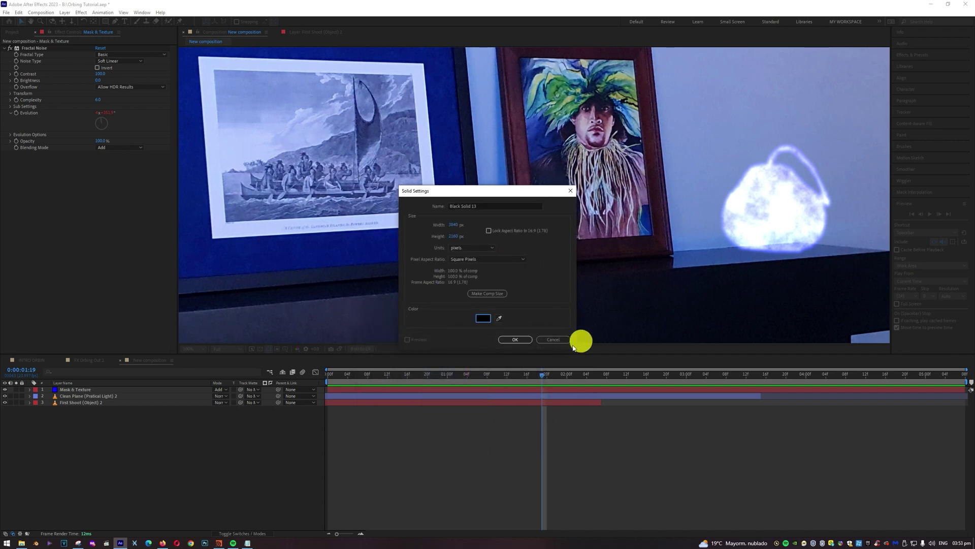
left_click(515, 339)
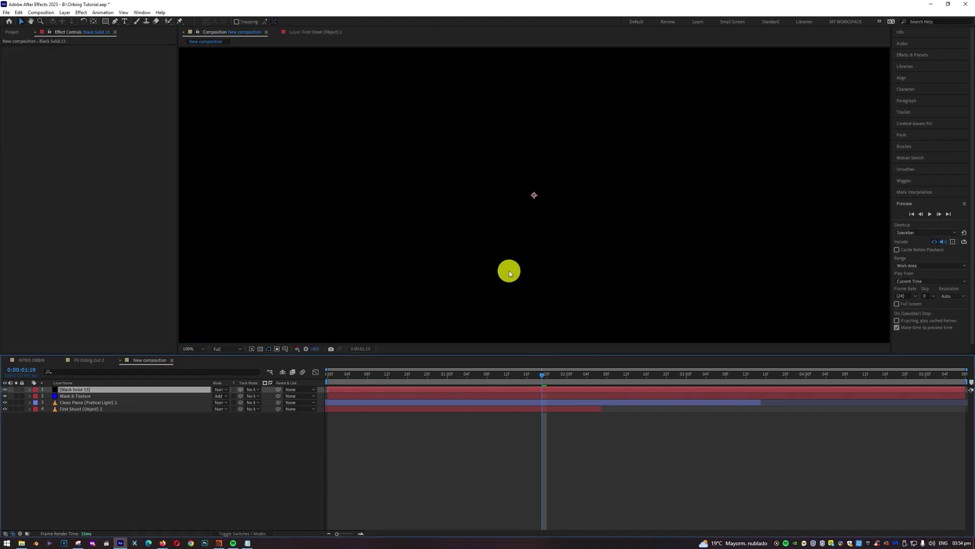
Search the effects for "particle" and apply BCC Particle Illusion to the black solid
left_click(913, 54)
left_click_drag(929, 65, 886, 66)
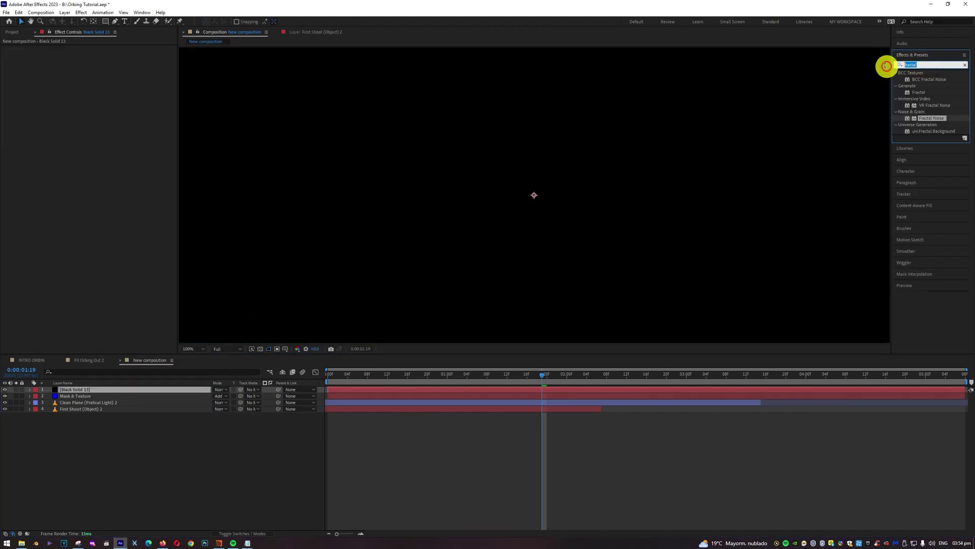
type("particle")
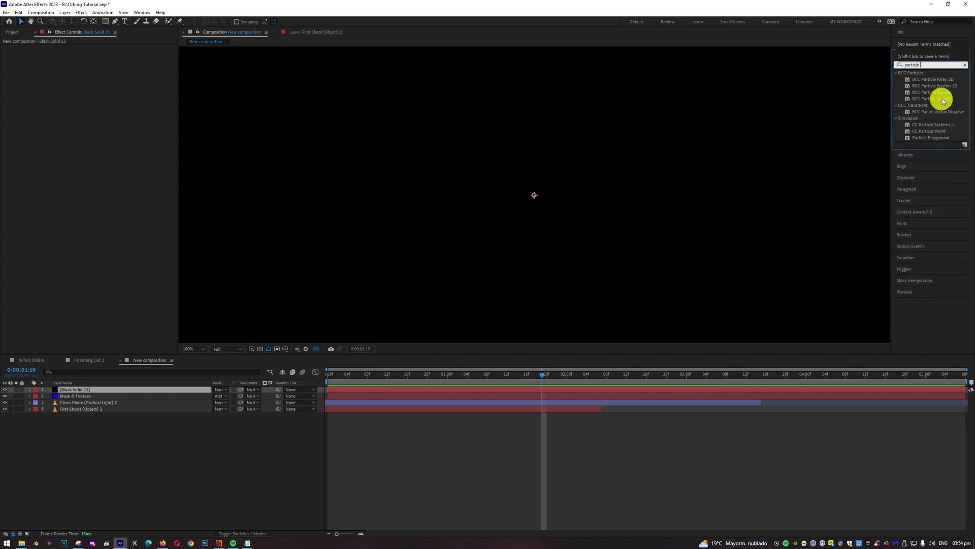
left_click_drag(936, 94, 87, 389)
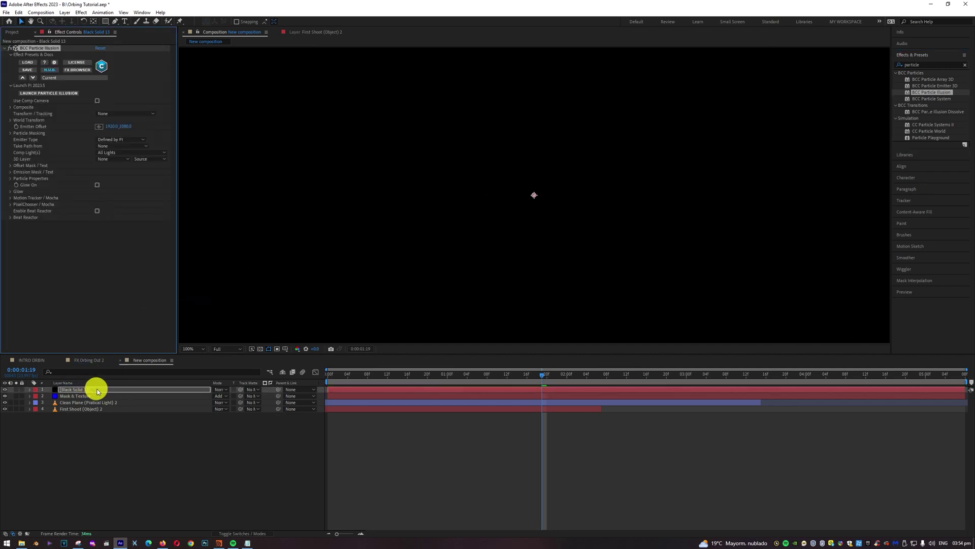
Rename the black solid layer as Particle Illusion
right_click(91, 394)
left_click(113, 370)
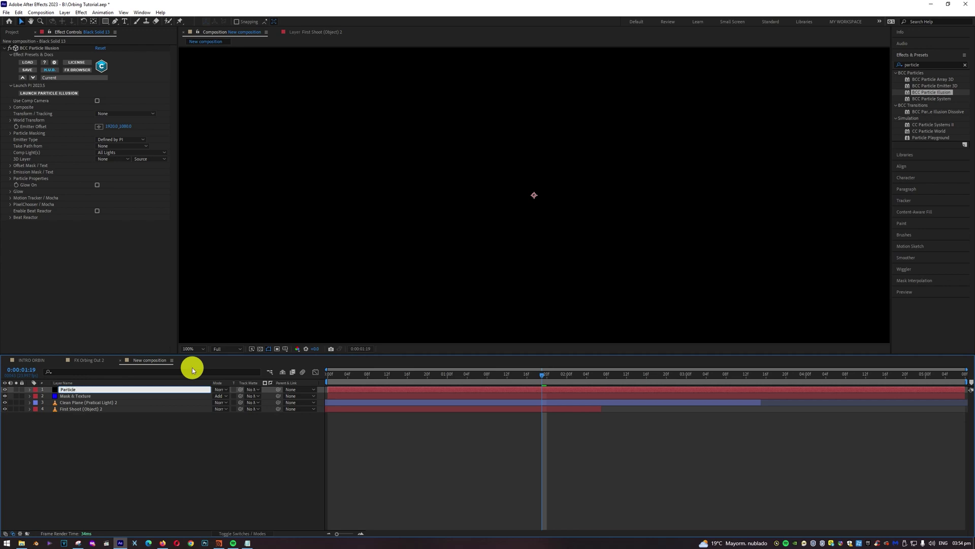
key("Return")
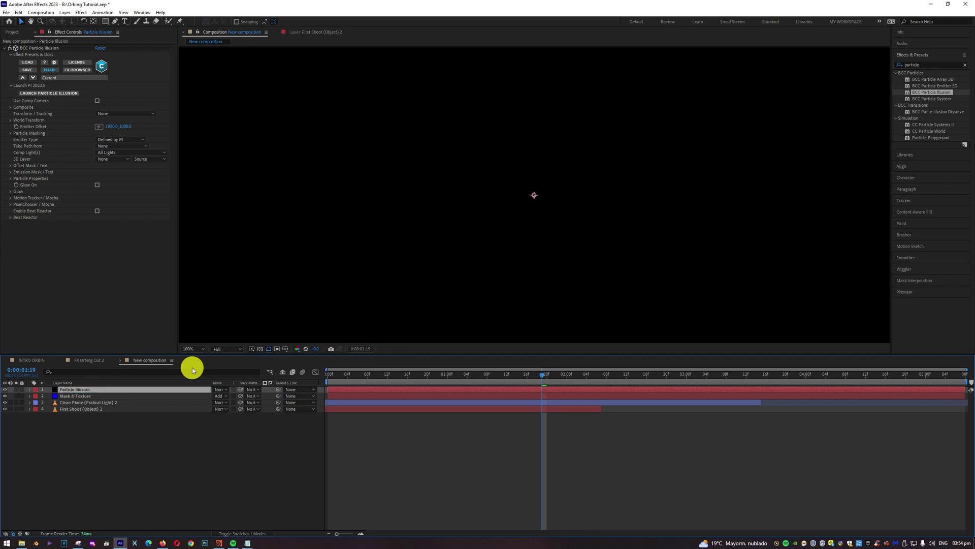
Return to the first frame of the composition and launch the Particle Illusion editor for the black solid
left_click_drag(333, 376, 315, 358)
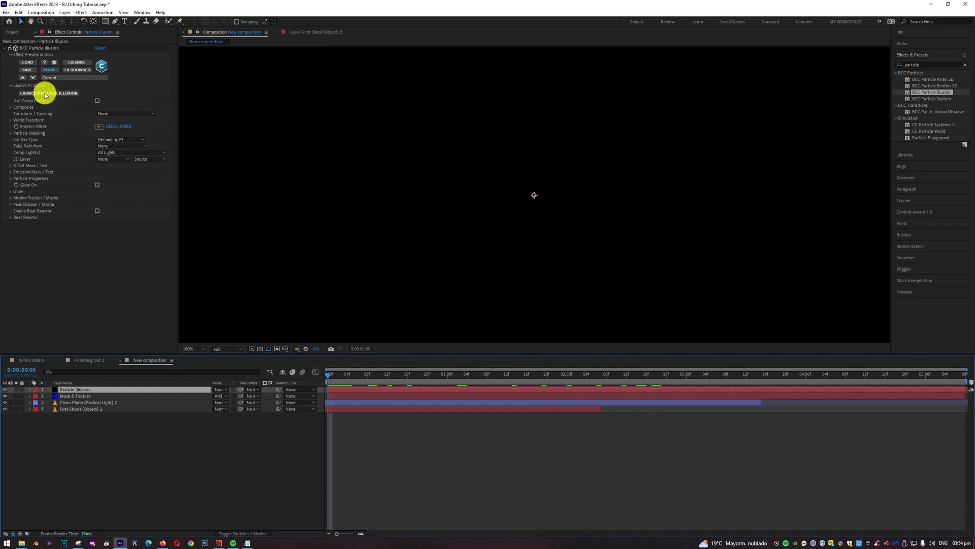
left_click(47, 95)
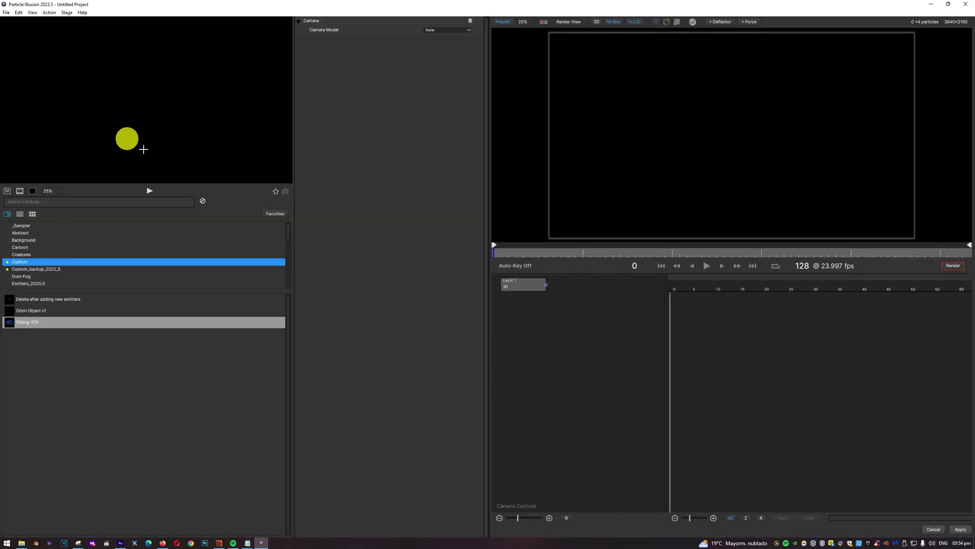
Browse the emitter library categories, including Emitters_2020.5, Fireworks, HUD-UI and Misc, to examine the available presets
scroll(35, 257, "down", 2)
left_click(28, 241)
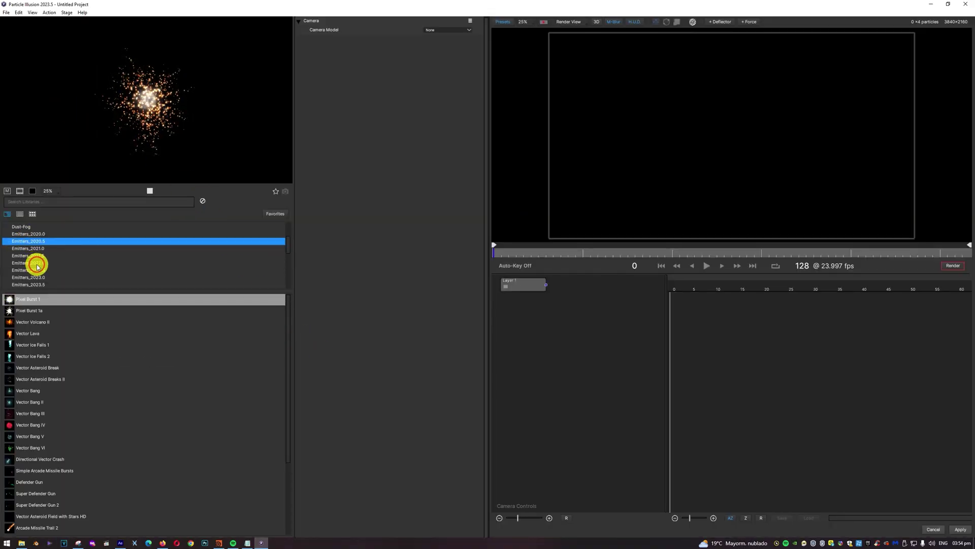
left_click(37, 257)
scroll(45, 270, "down", 3)
left_click(38, 257)
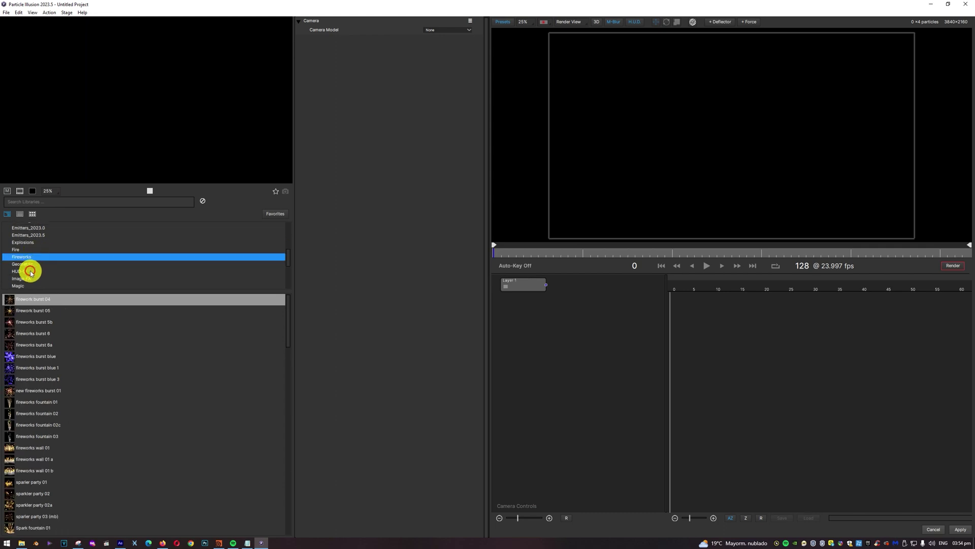
left_click(34, 271)
scroll(33, 283, "down", 1)
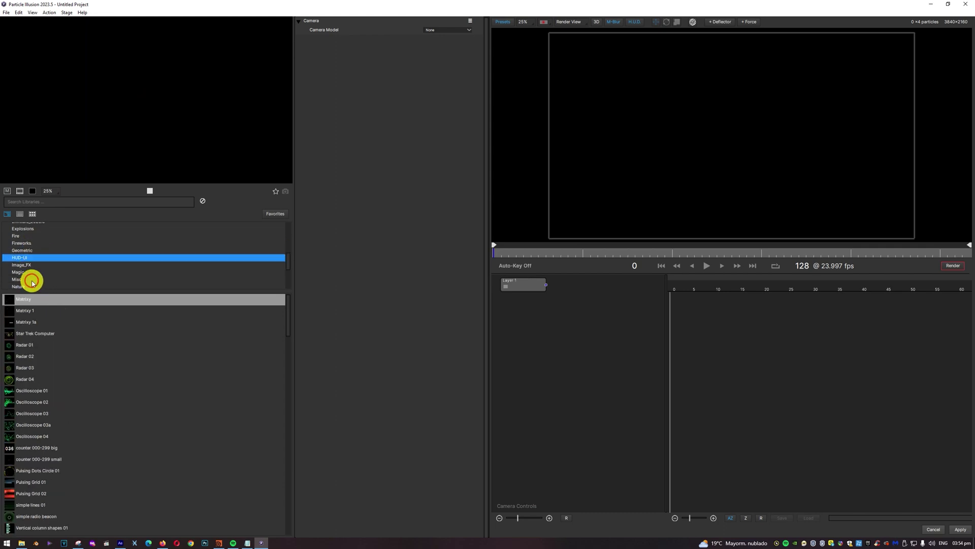
left_click(22, 280)
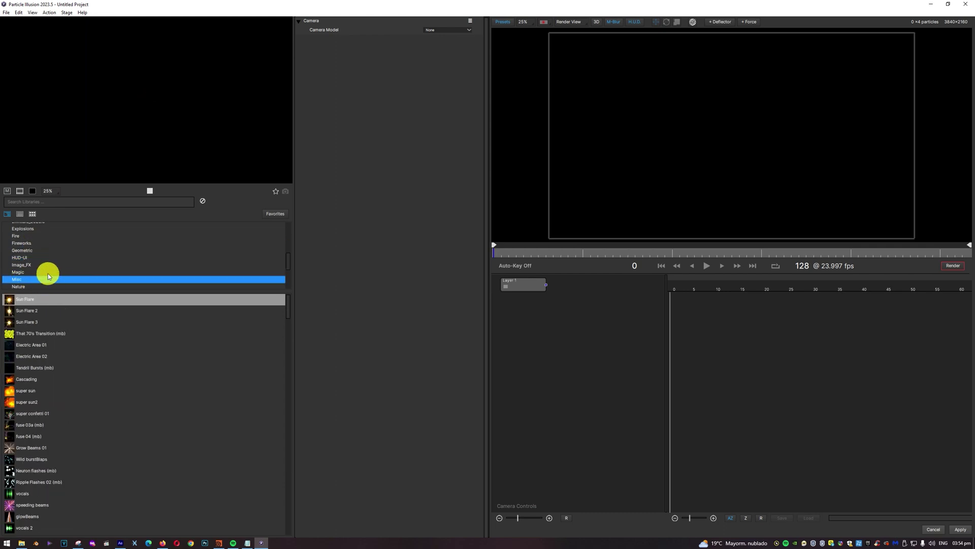
scroll(48, 274, "up", 3)
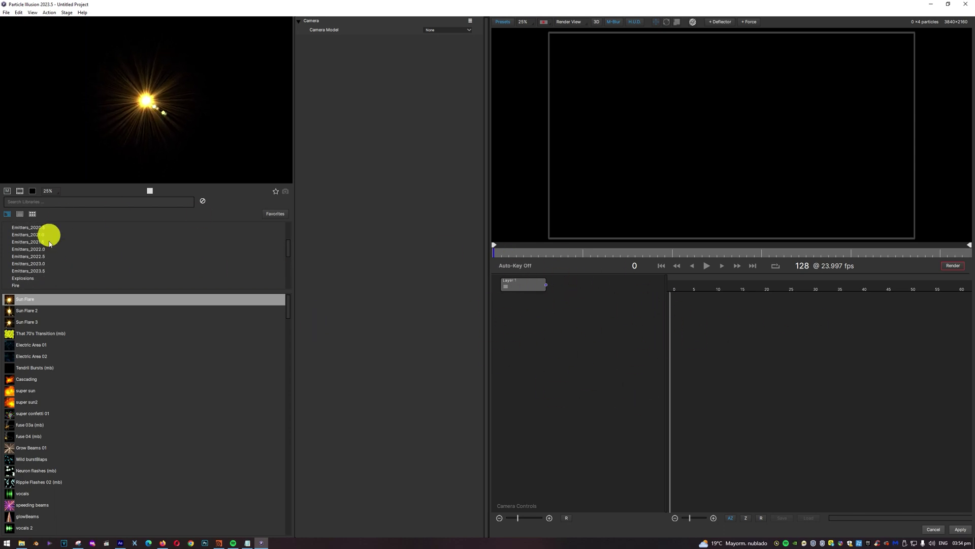
scroll(56, 252, "up", 4)
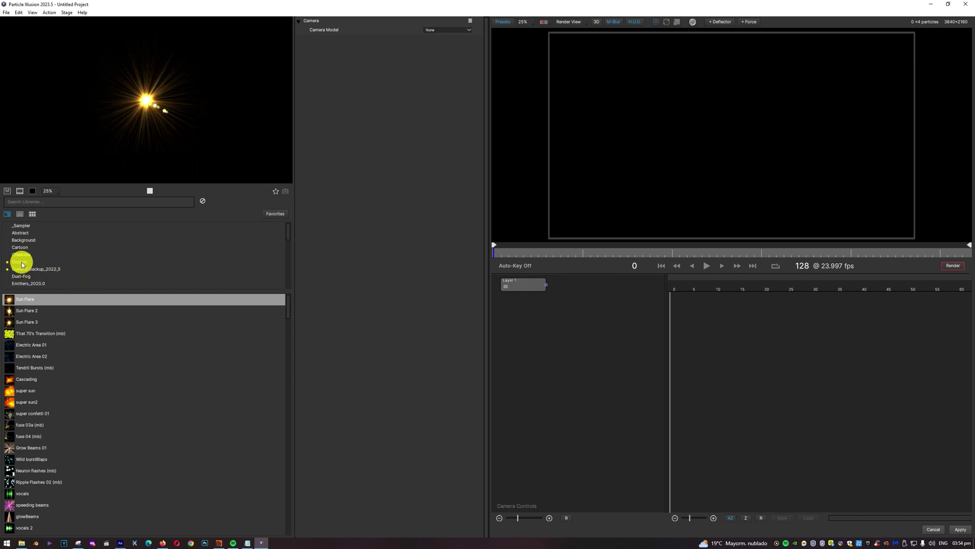
Choose the Orbing VFX emitter from the Custom library and place it near the middle of the stage
left_click(20, 262)
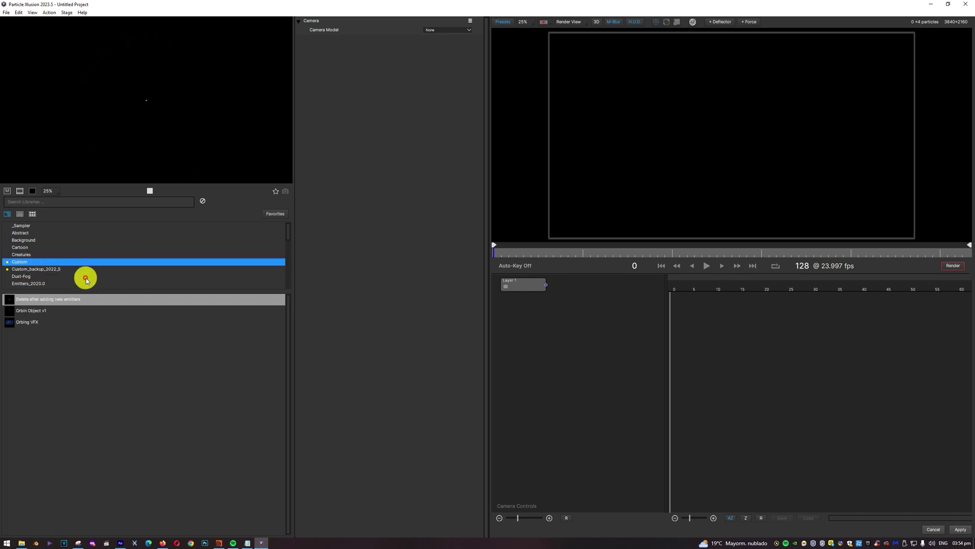
left_click(30, 323)
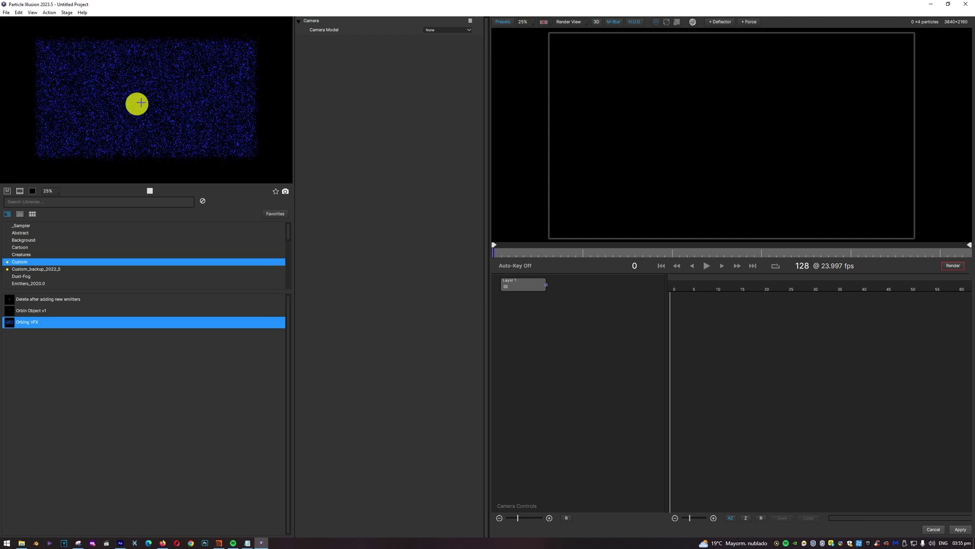
left_click_drag(99, 117, 554, 320)
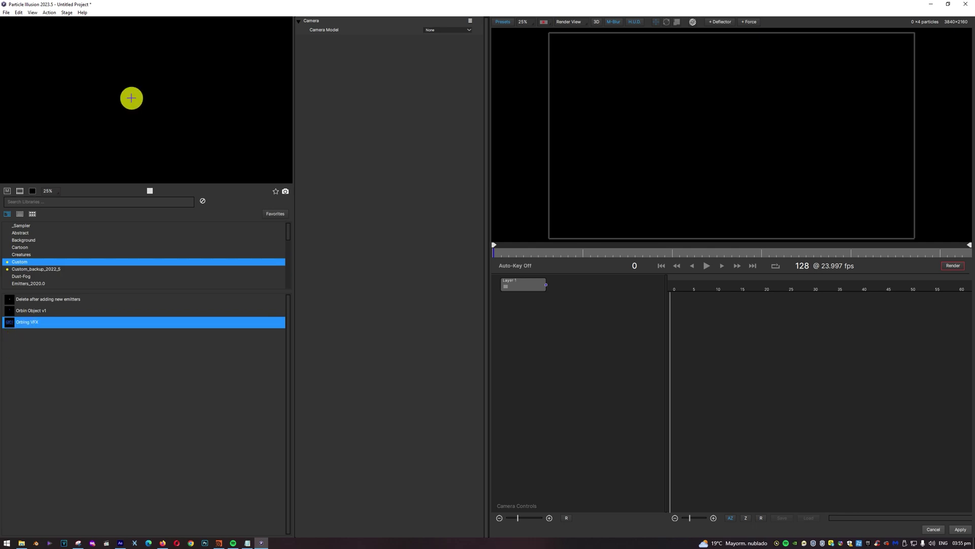
left_click(45, 329)
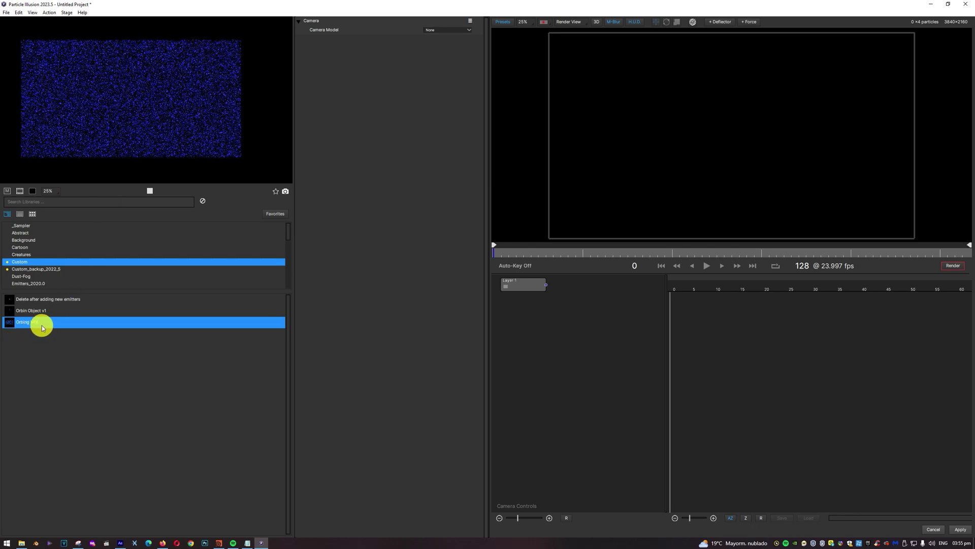
left_click(726, 131)
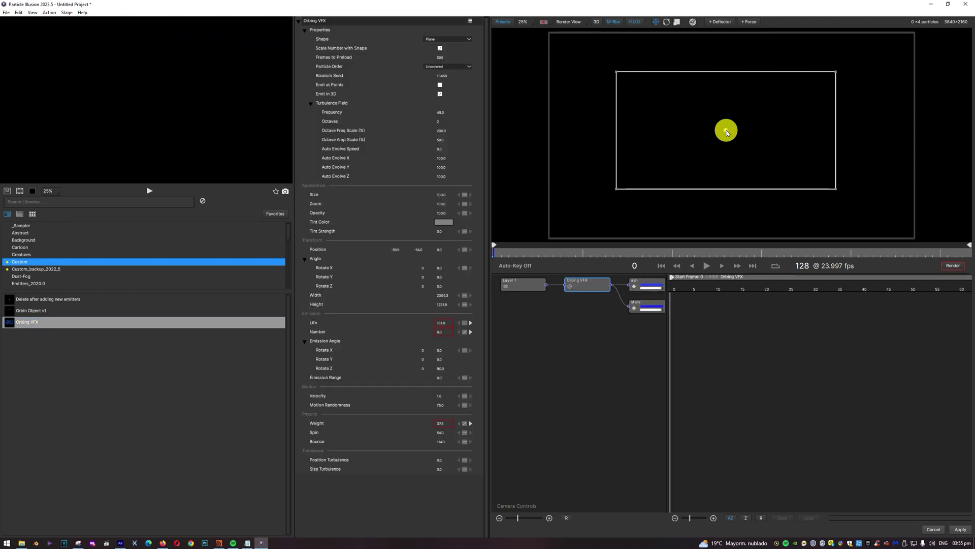
Play the Orbing VFX emitter on the stage, and close the Particle Illusion editor saving the changes
left_click(708, 266)
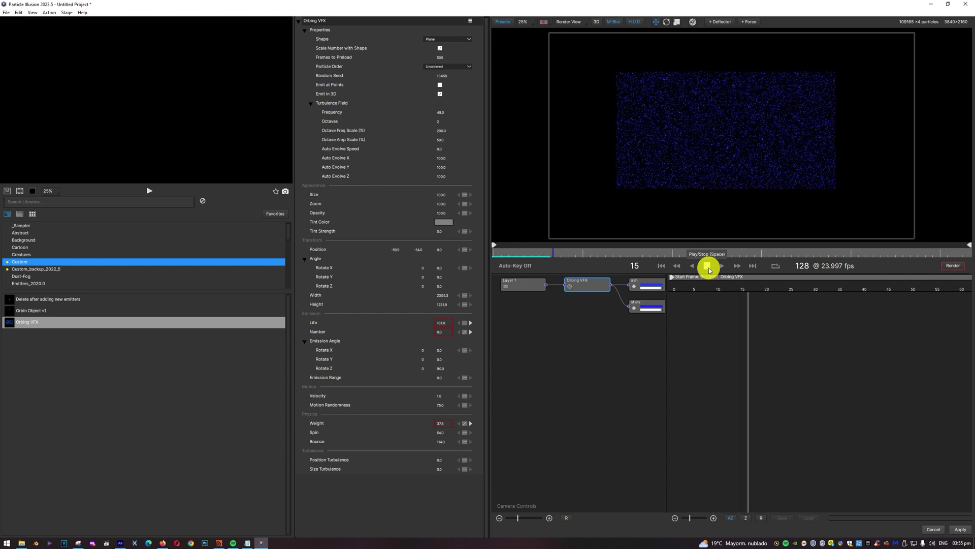
left_click(709, 267)
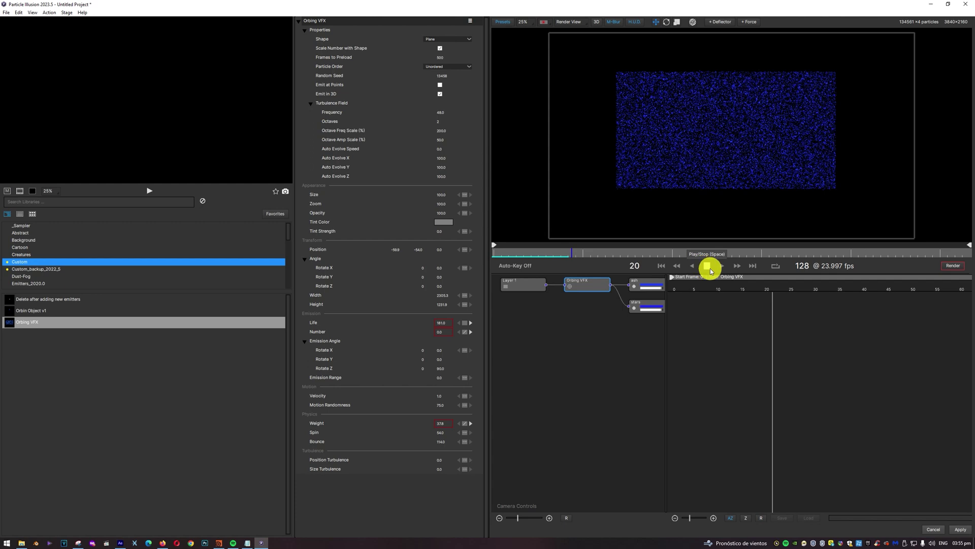
left_click(966, 4)
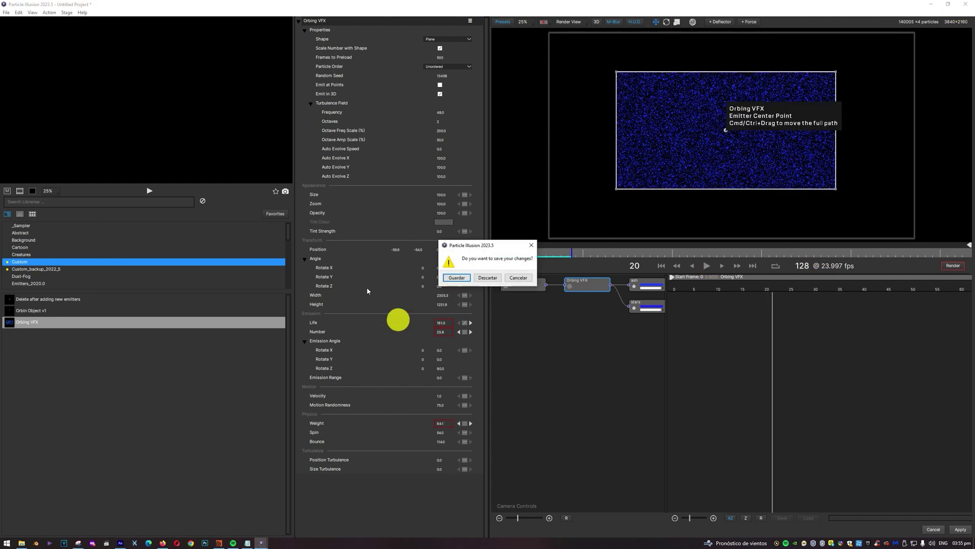
left_click(460, 279)
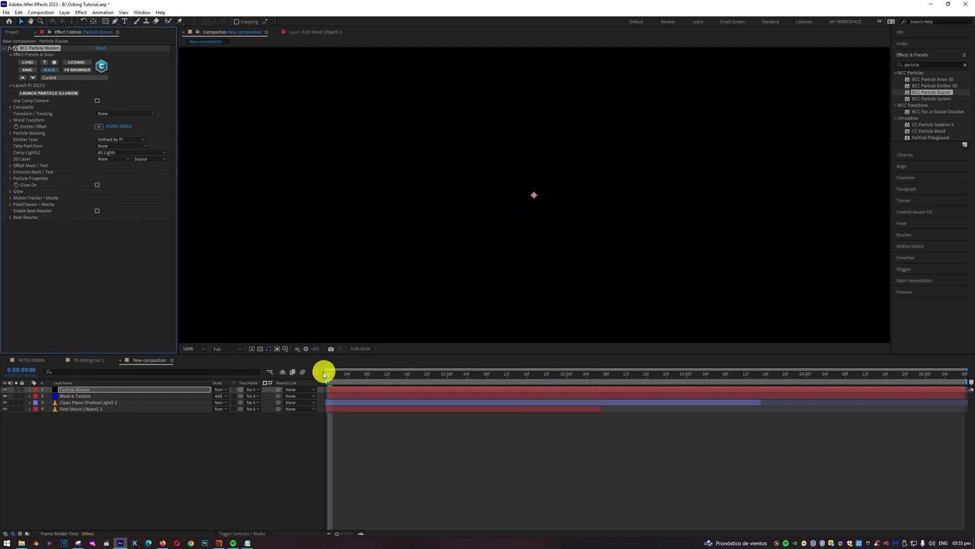
Preview the blue particles in the composition and scrub to 0:00:00:10 to examine their full extent
left_click(907, 297)
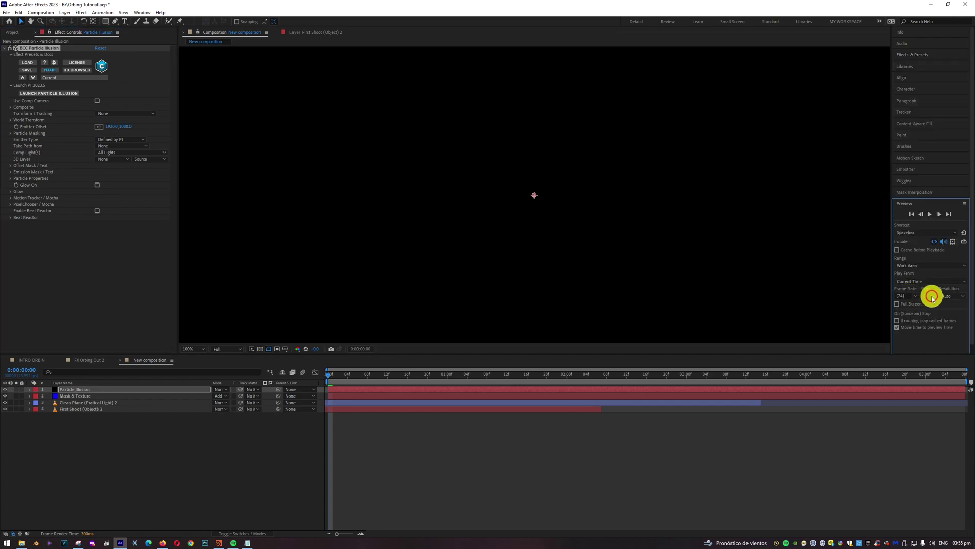
left_click(930, 215)
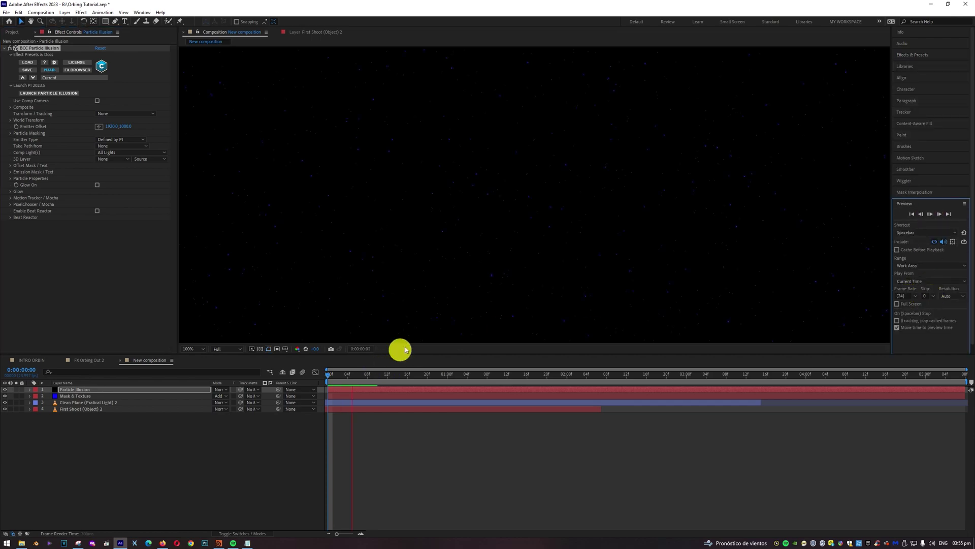
left_click(931, 215)
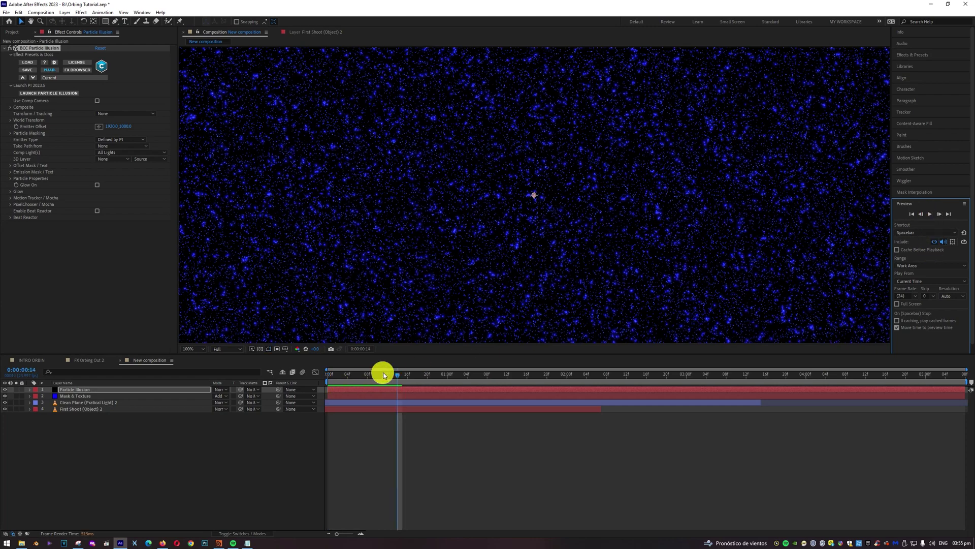
mouse_move(361, 376)
left_mouse_down()
mouse_move(325, 374)
mouse_move(379, 379)
left_mouse_up()
scroll(414, 266, "down", 4)
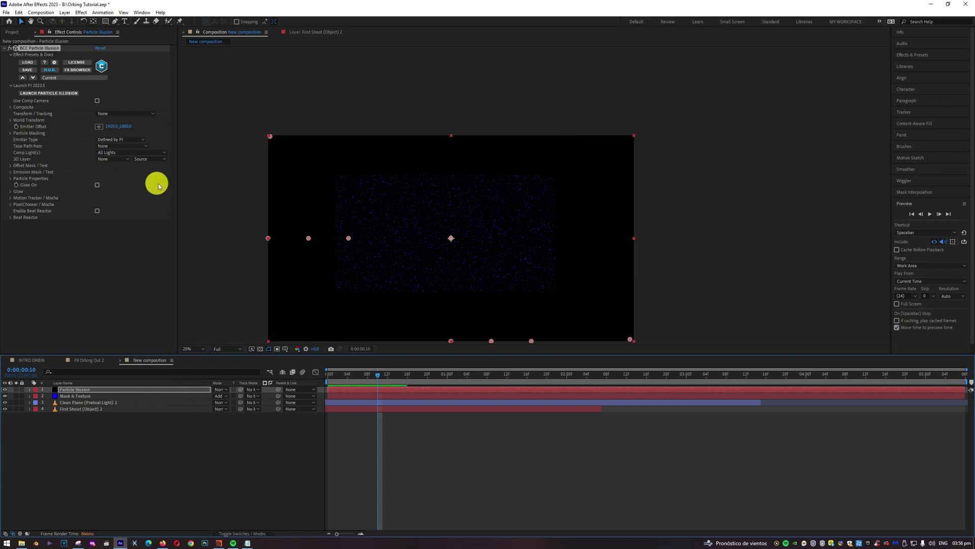
In Particle Masking, use the mask for Particle Creation, with Mask & Texture as the mask layer and Masks as its source
left_click(10, 133)
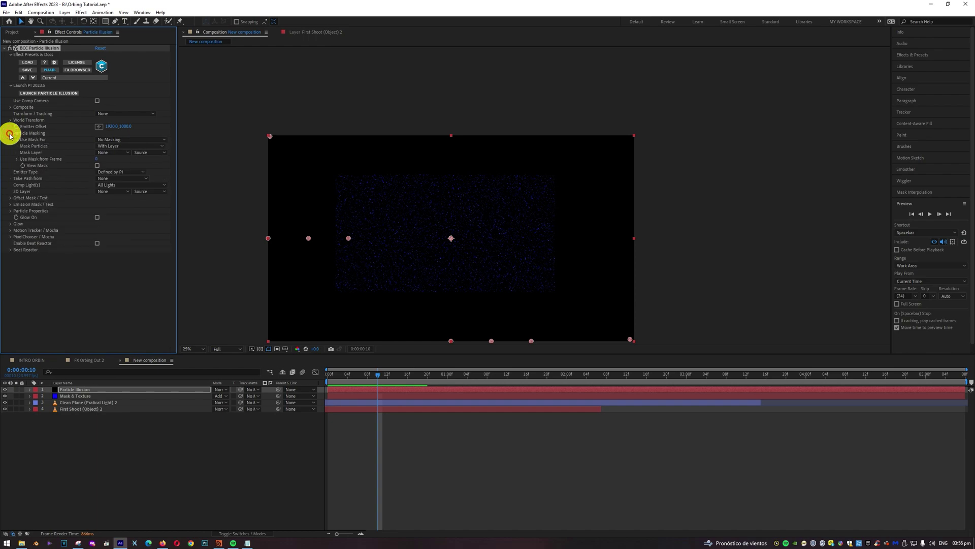
left_click(122, 139)
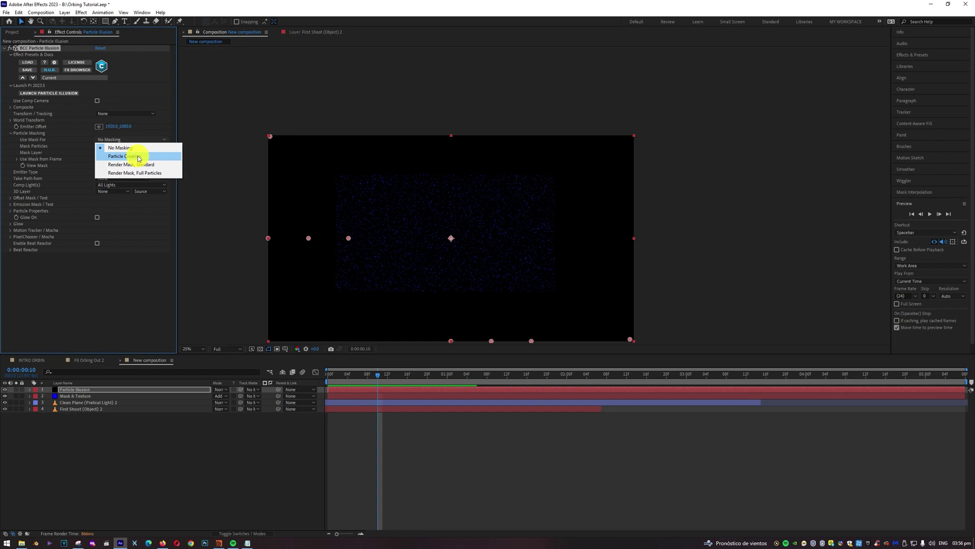
left_click(138, 157)
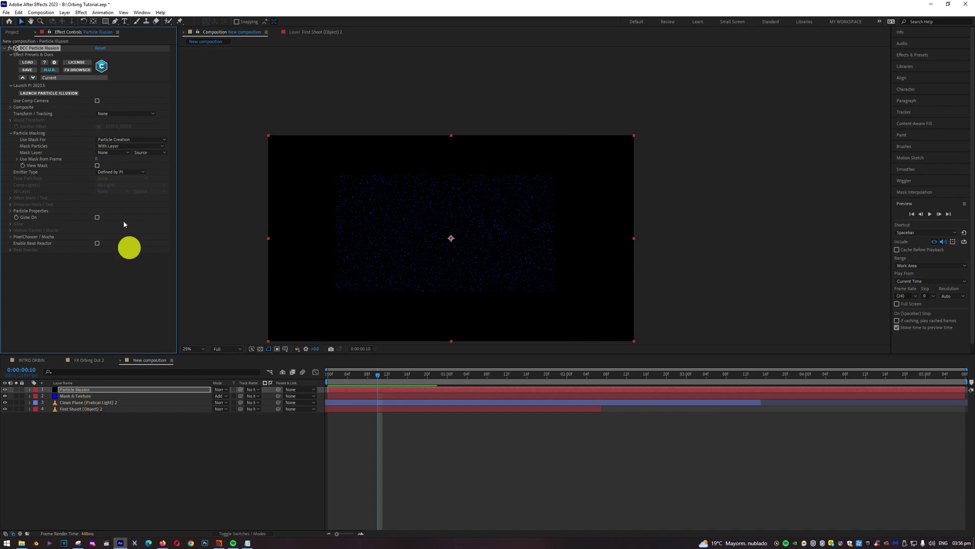
left_click(114, 152)
left_click(127, 181)
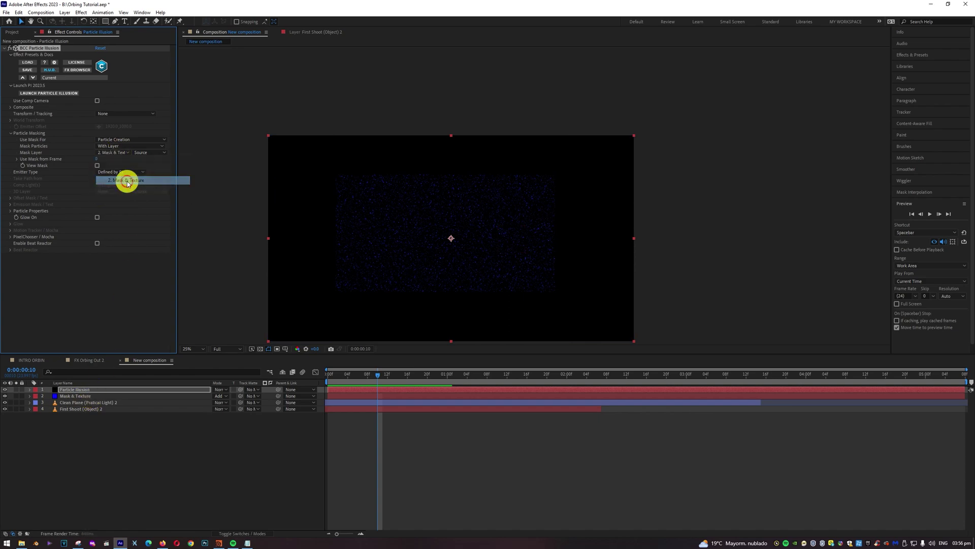
left_click(154, 153)
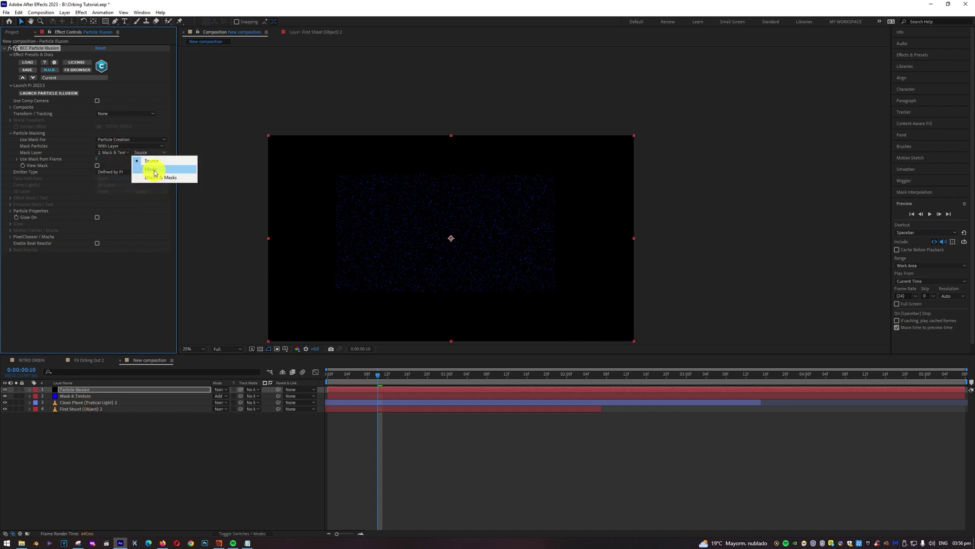
left_click(155, 171)
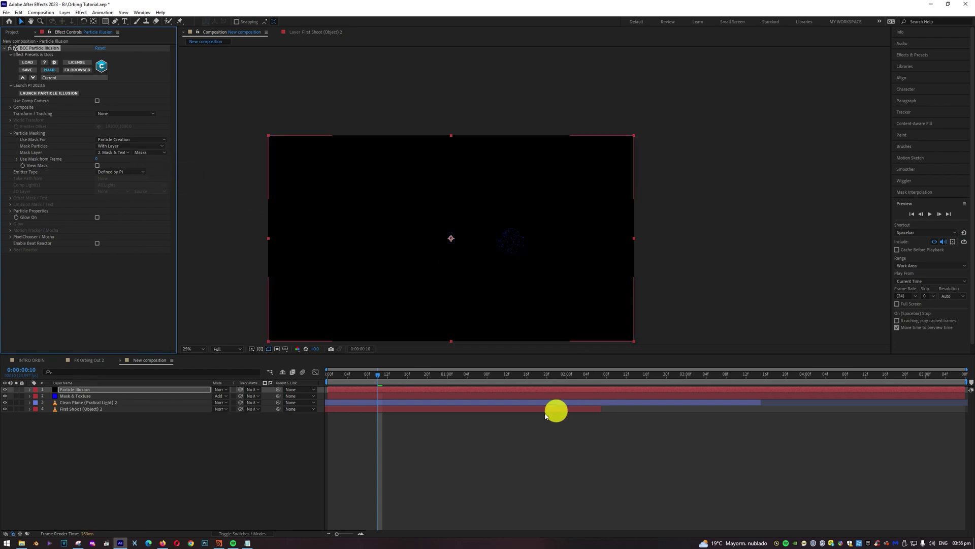
Scrub through the masked particles to check how they fill the gourd shape, and return to the first frame
scroll(517, 256, "up", 2)
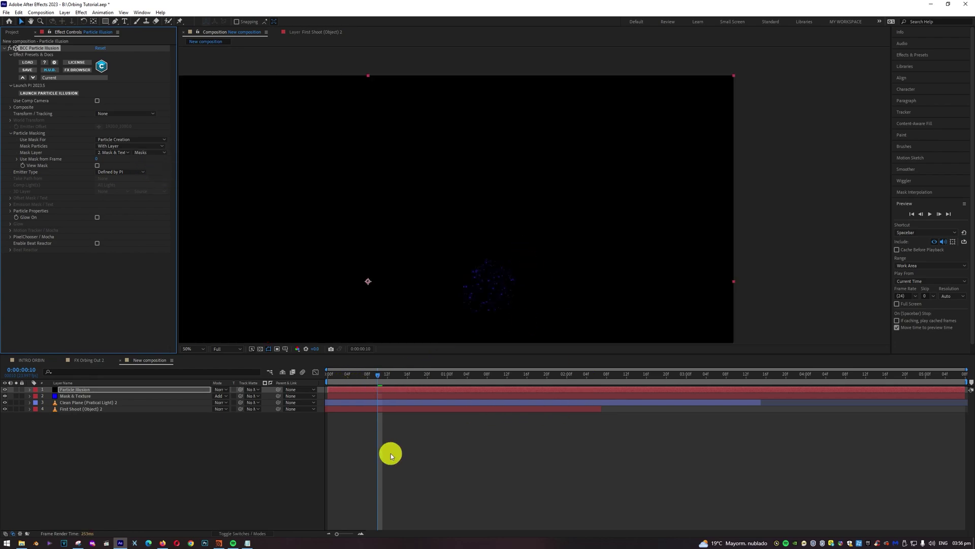
left_click_drag(381, 377, 453, 377)
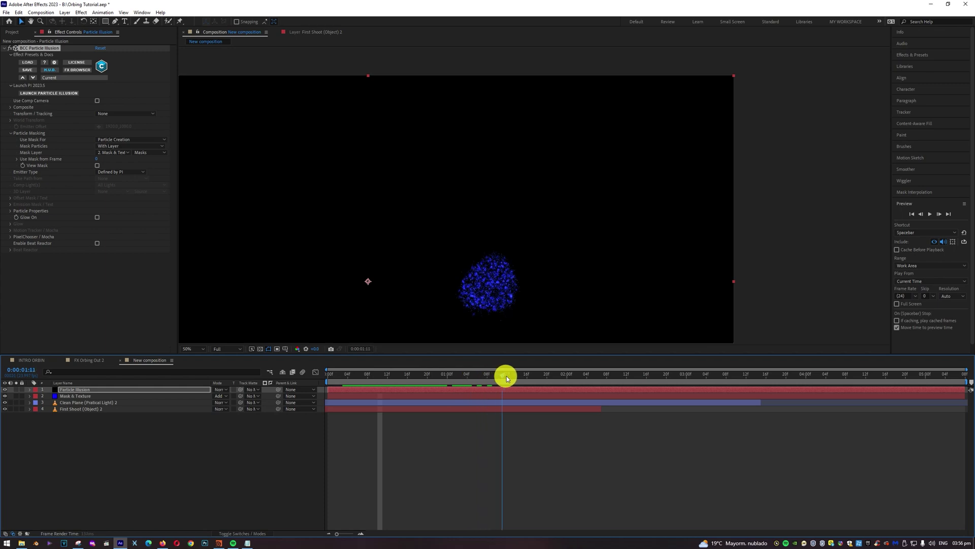
key("Home")
key("comma")
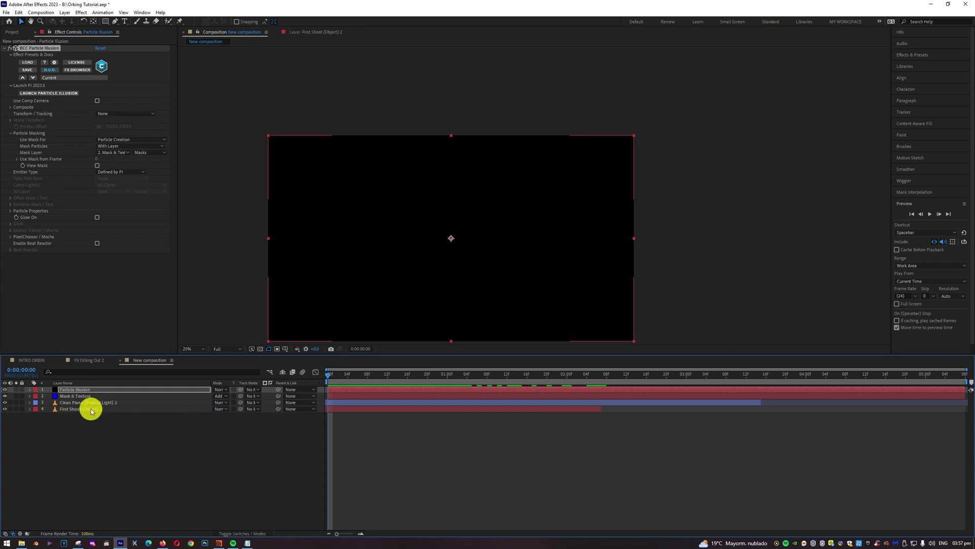
Set the Particle Illusion layer's blending mode to Add and scrub the timeline to check the particles over the footage
left_click(226, 389)
left_click(223, 135)
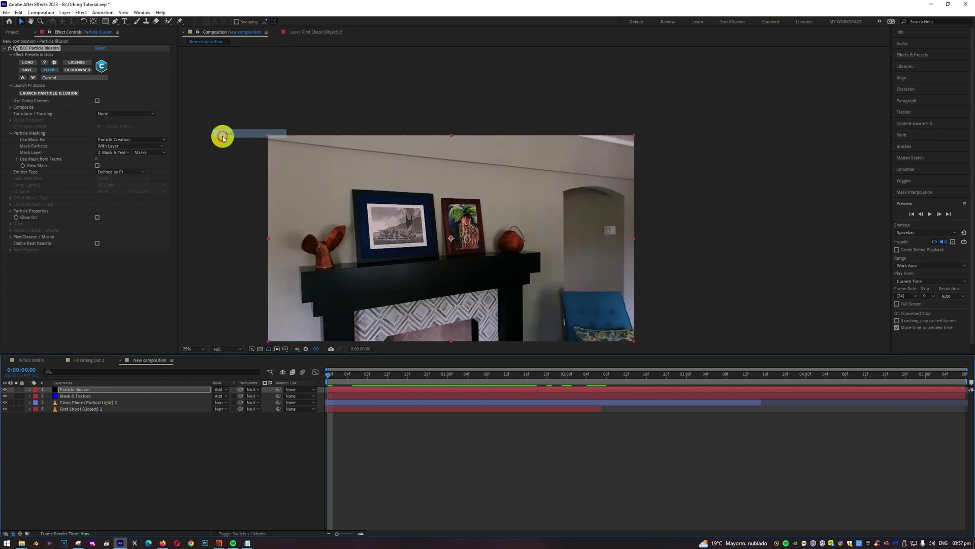
left_click_drag(367, 377, 463, 375)
scroll(536, 304, "up", 1)
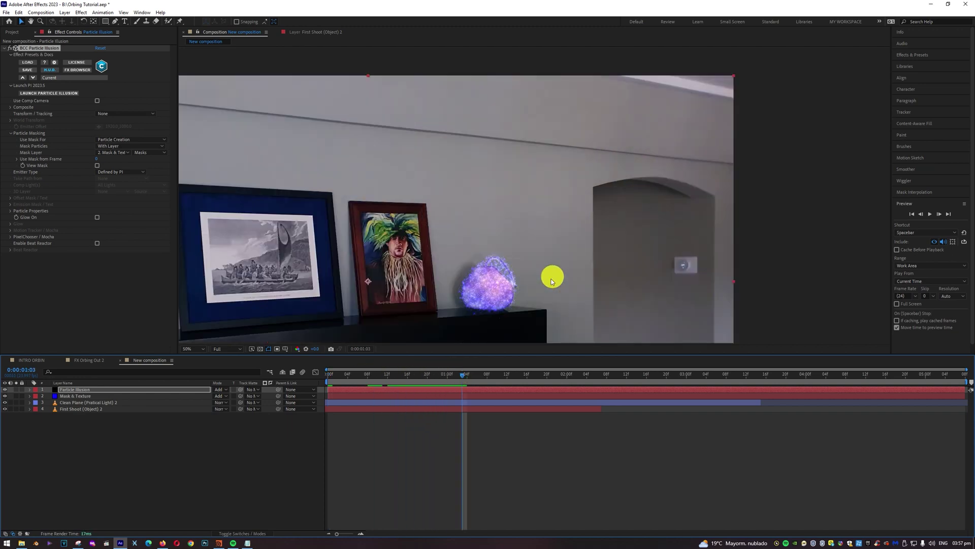
mouse_move(356, 378)
left_mouse_down()
mouse_move(457, 375)
mouse_move(630, 396)
mouse_move(356, 380)
left_mouse_up()
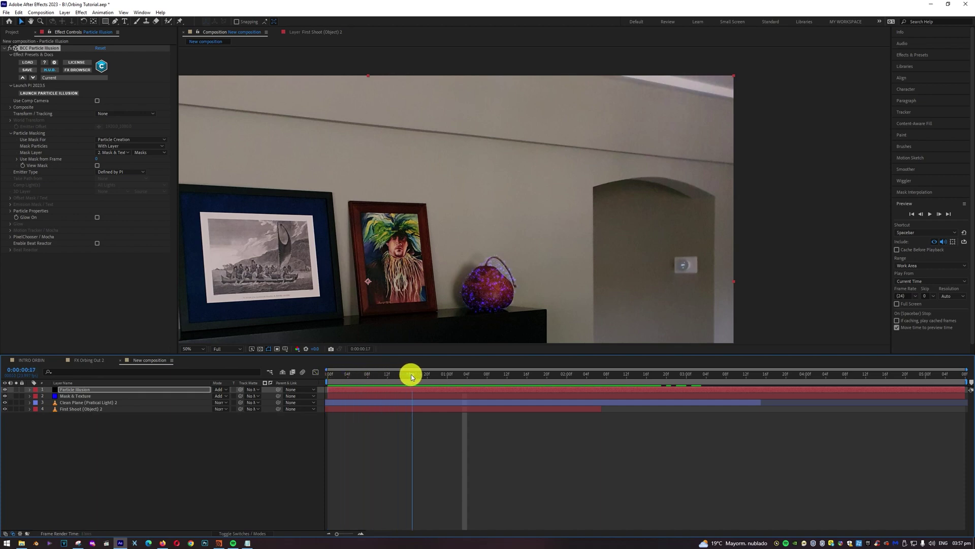
left_click_drag(425, 374, 507, 389)
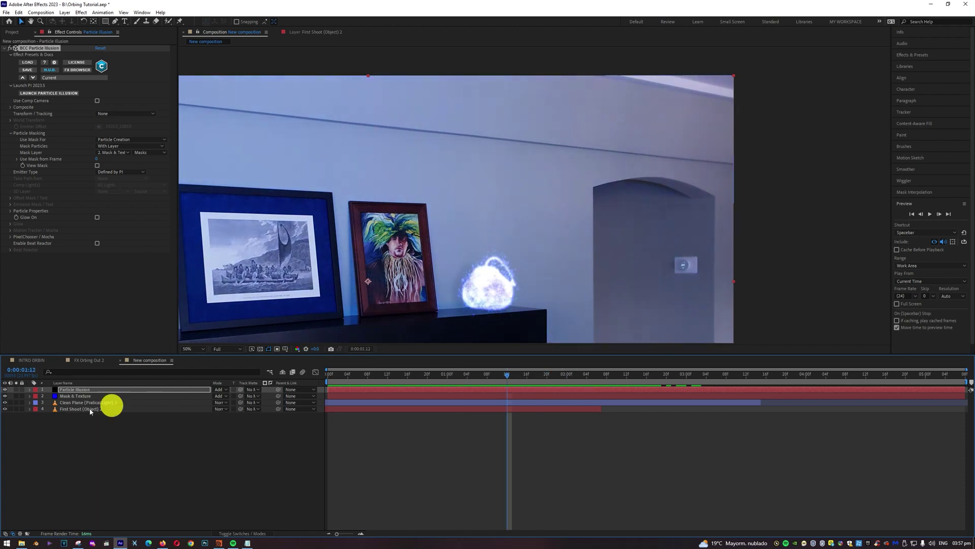
Reveal the Mask & Texture layer's keyframes and compress its Opacity keyframes proportionally so the last lands just past two seconds
left_click(67, 397)
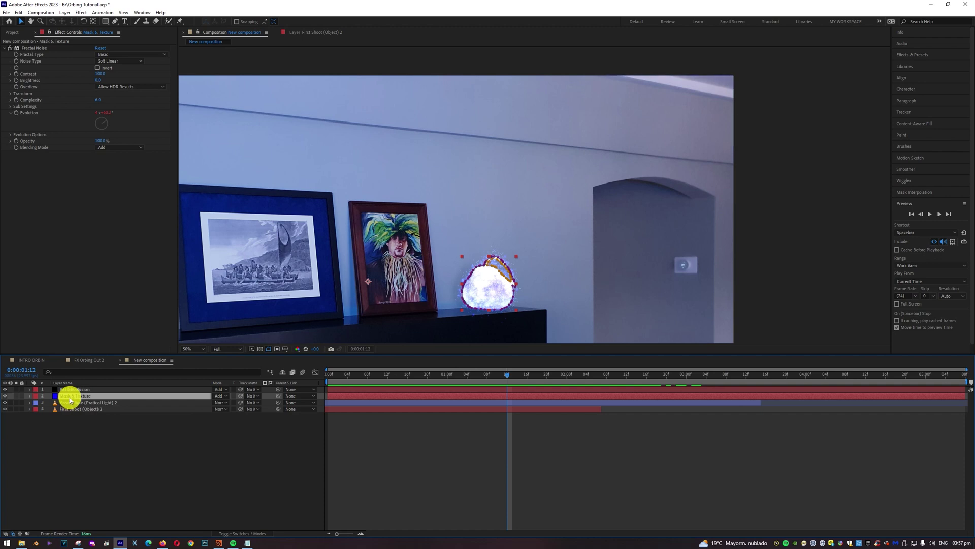
key("u")
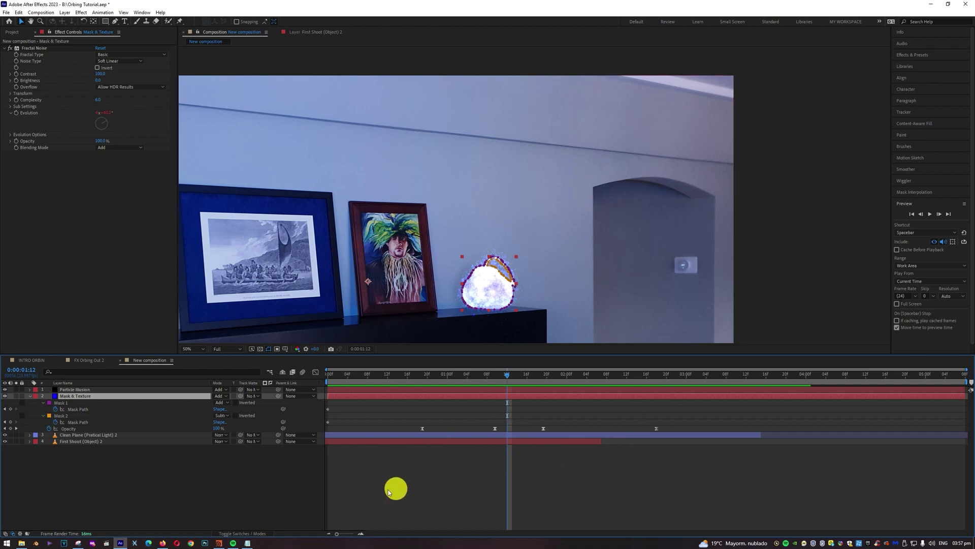
left_click(70, 428)
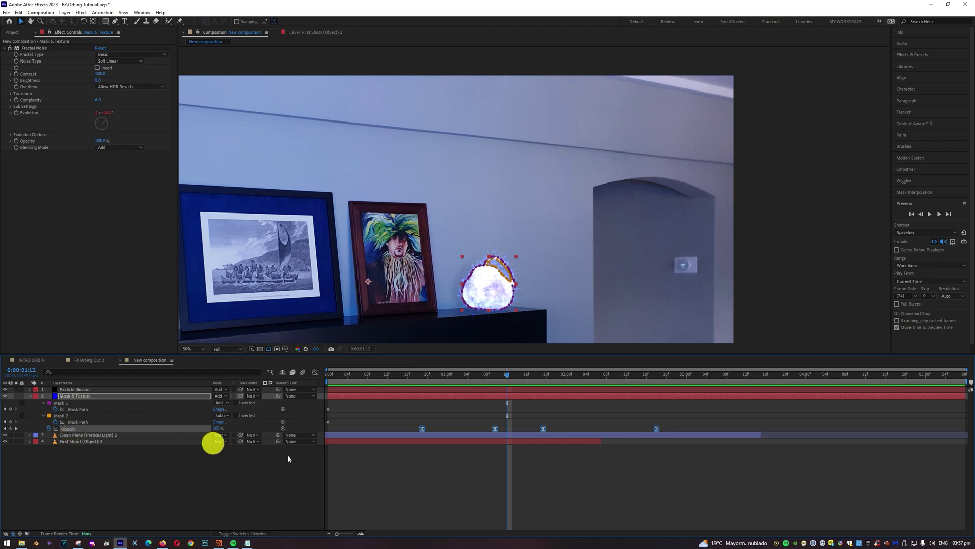
left_click(429, 479)
left_click_drag(436, 368, 562, 377)
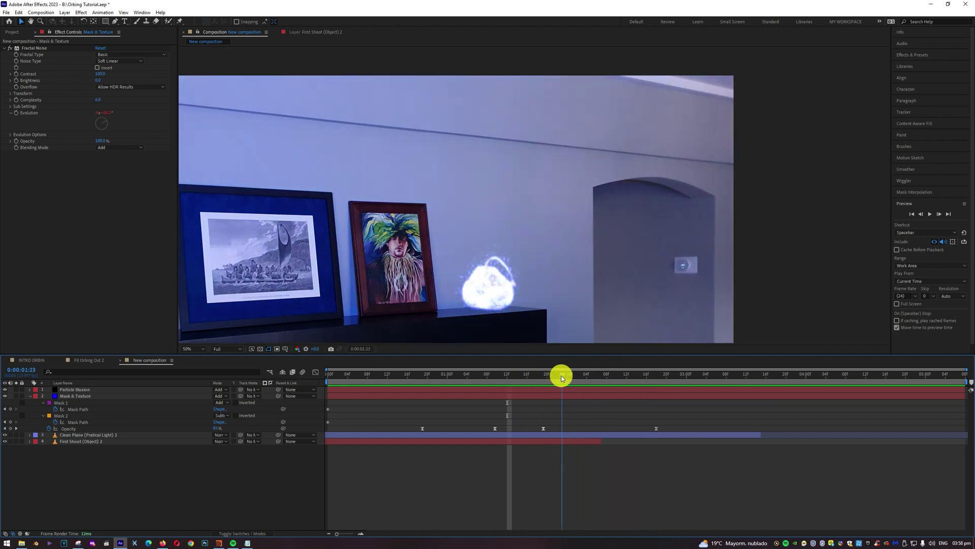
left_click_drag(664, 431, 421, 431)
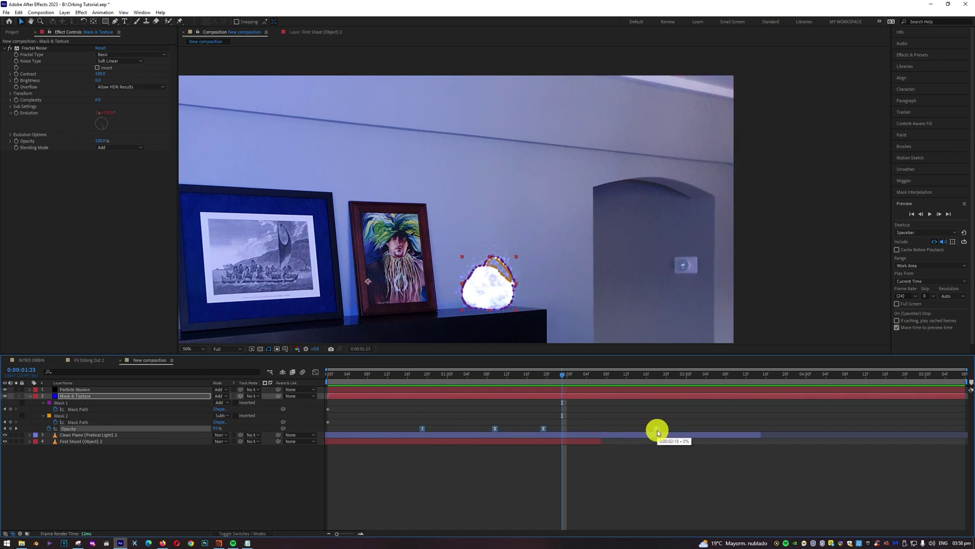
left_click_drag(657, 430, 576, 429)
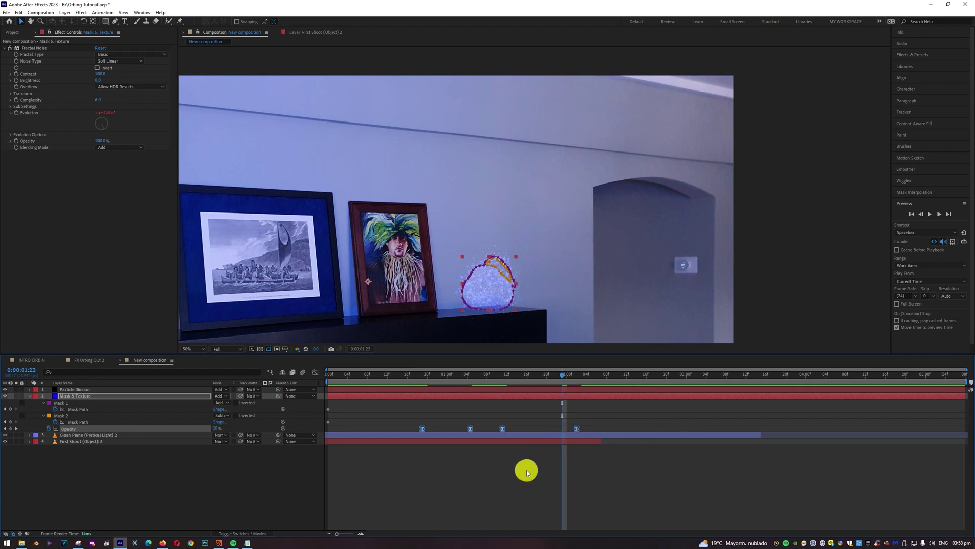
Scrub through the shortened texture fade and examine the particles over the gourd up close, ending at 0:00:01:12
left_click(527, 473)
left_click_drag(416, 374, 647, 392)
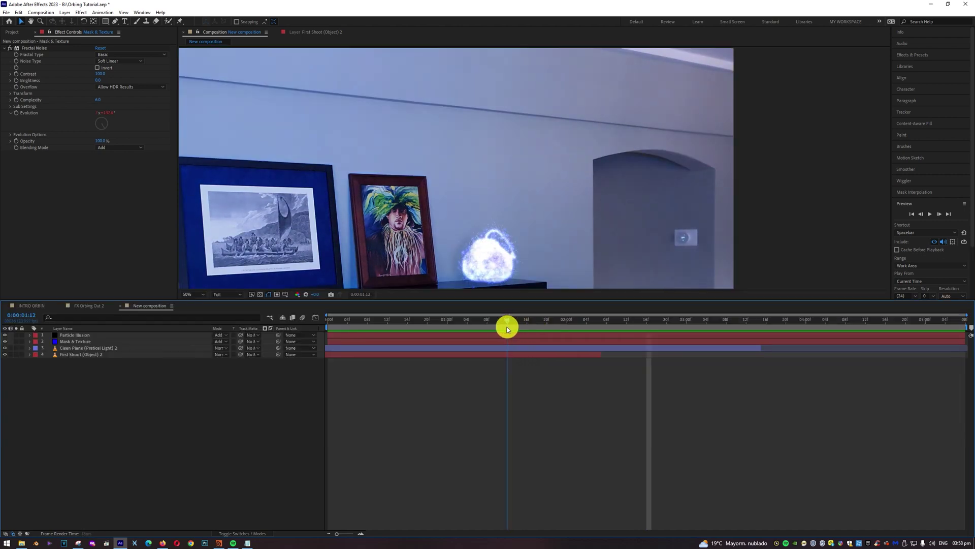
left_click_drag(507, 326, 537, 327)
scroll(519, 275, "up", 2)
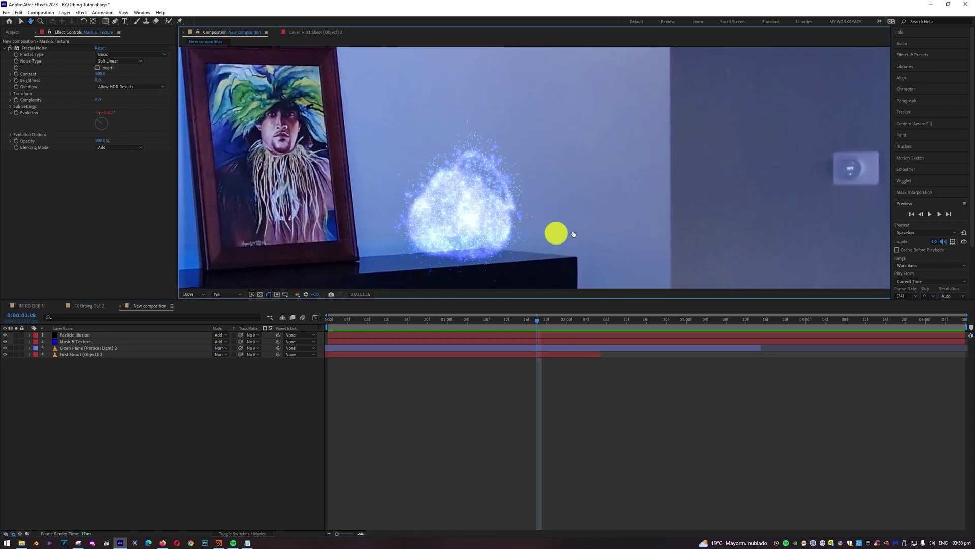
left_click_drag(525, 322, 507, 331)
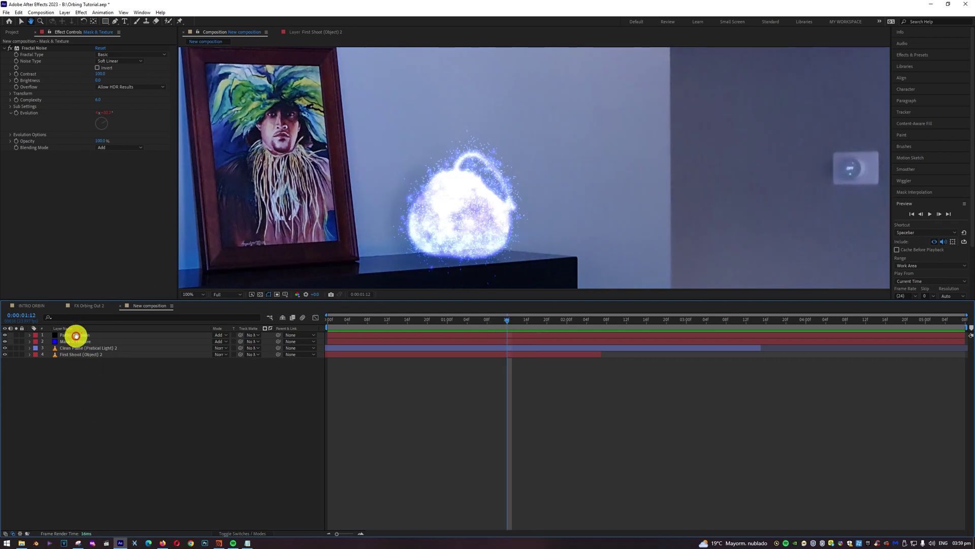
Toggle the Particle Illusion layer's built-in glow on and off, and apply the Deep Glow effect to that layer at 0:00:00:17
left_click(21, 21)
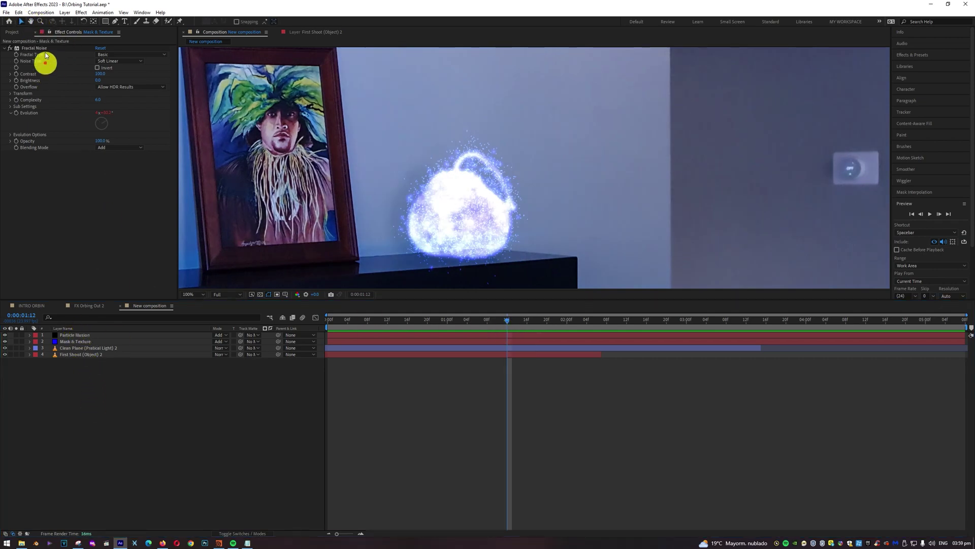
left_click(77, 334)
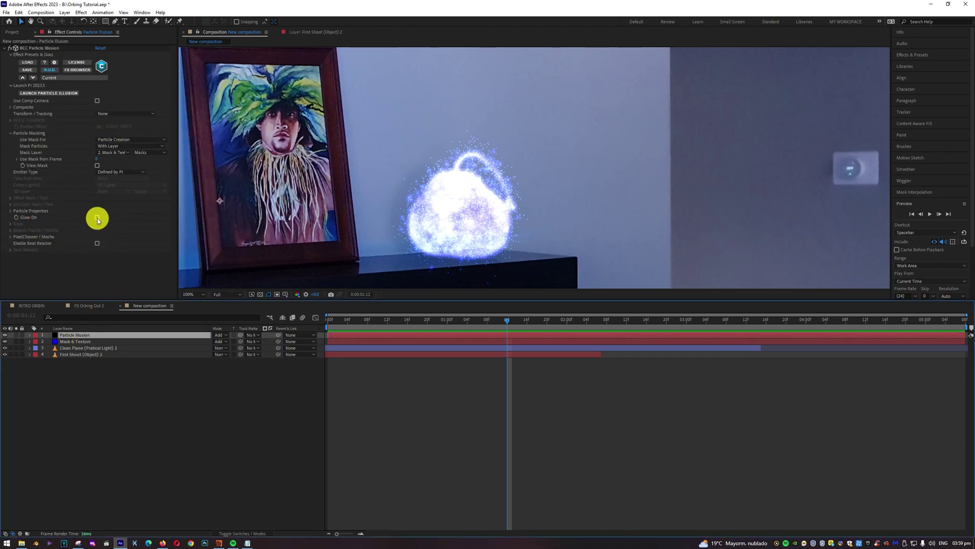
left_click(97, 217)
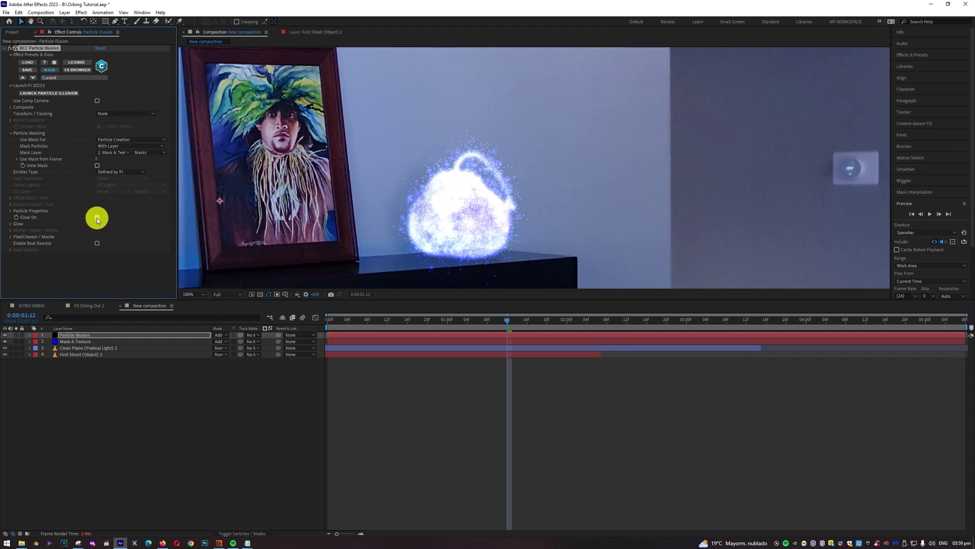
left_click(97, 217)
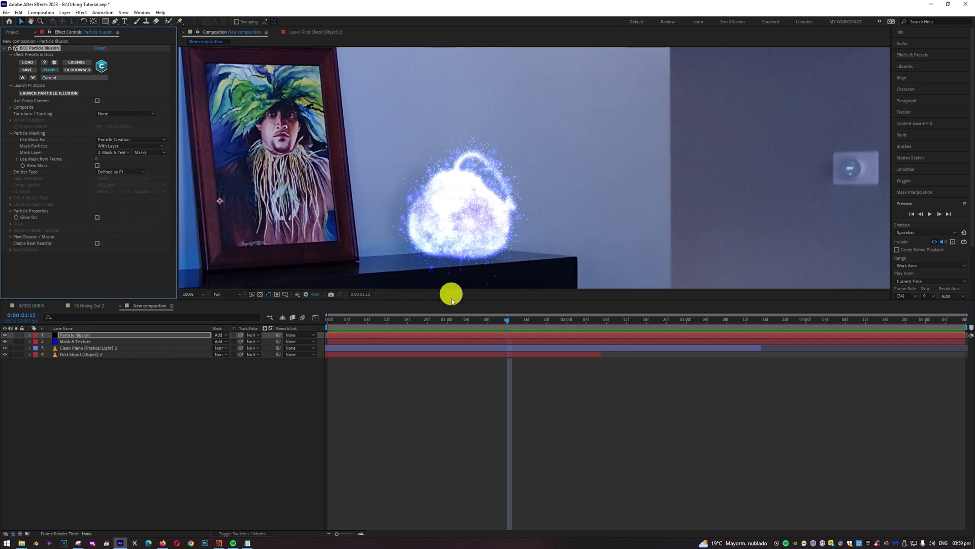
left_click_drag(440, 323, 412, 322)
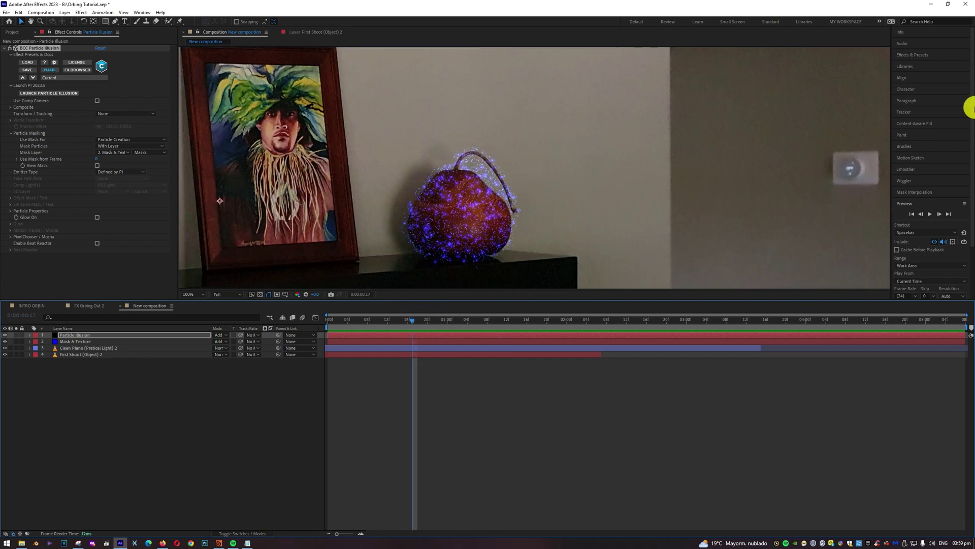
left_click(920, 58)
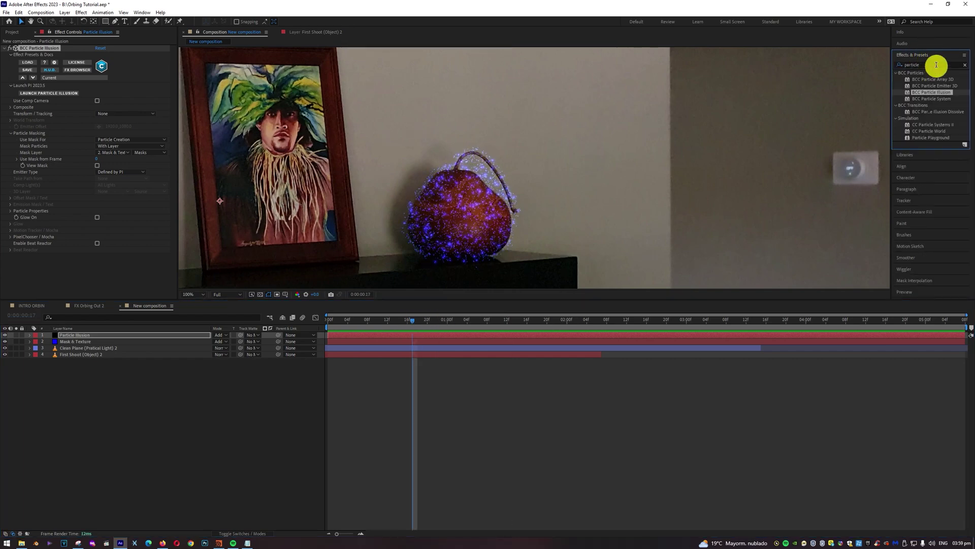
type("deep")
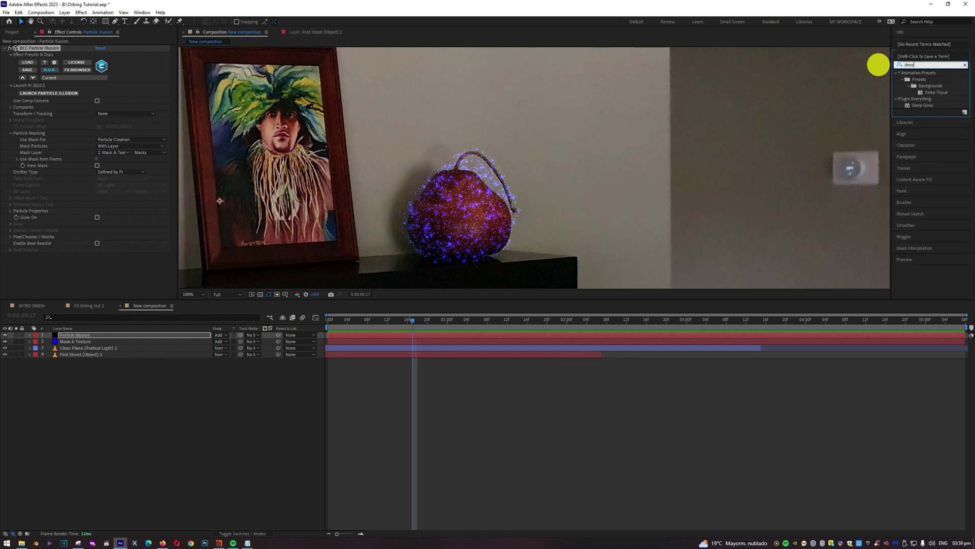
left_click_drag(923, 105, 50, 267)
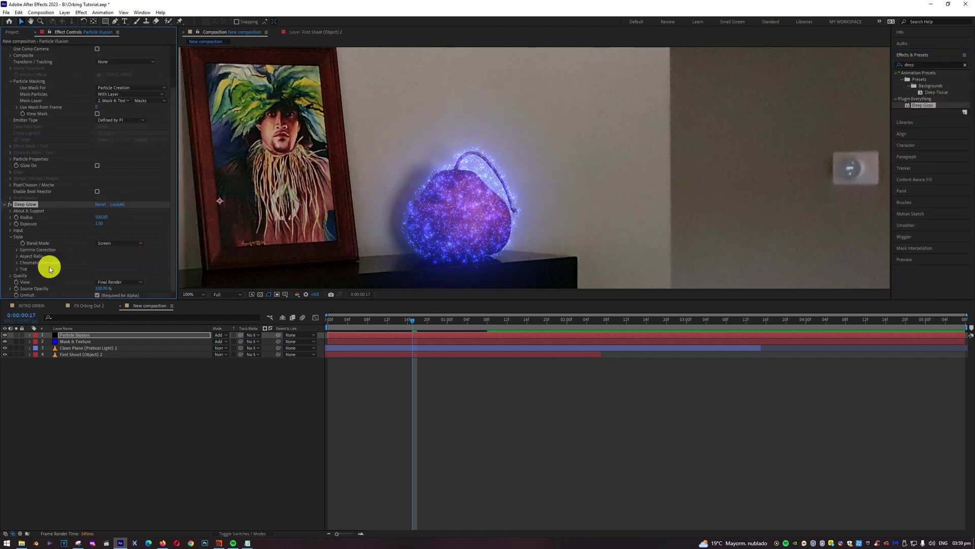
Toggle Deep Glow off and on to compare the particles with and without the glow
left_click(11, 205)
left_click(11, 205)
left_click(11, 204)
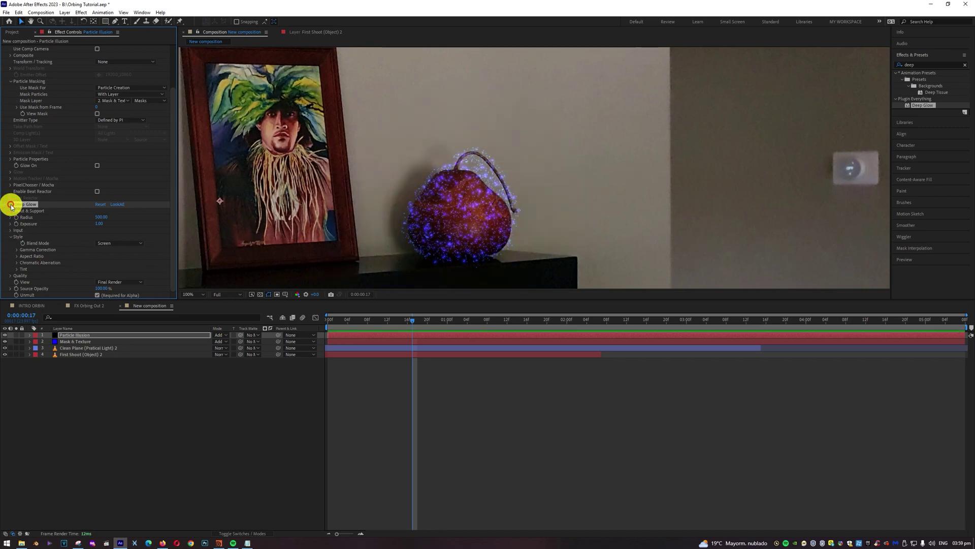
left_click(10, 205)
left_click(11, 204)
left_click(11, 204)
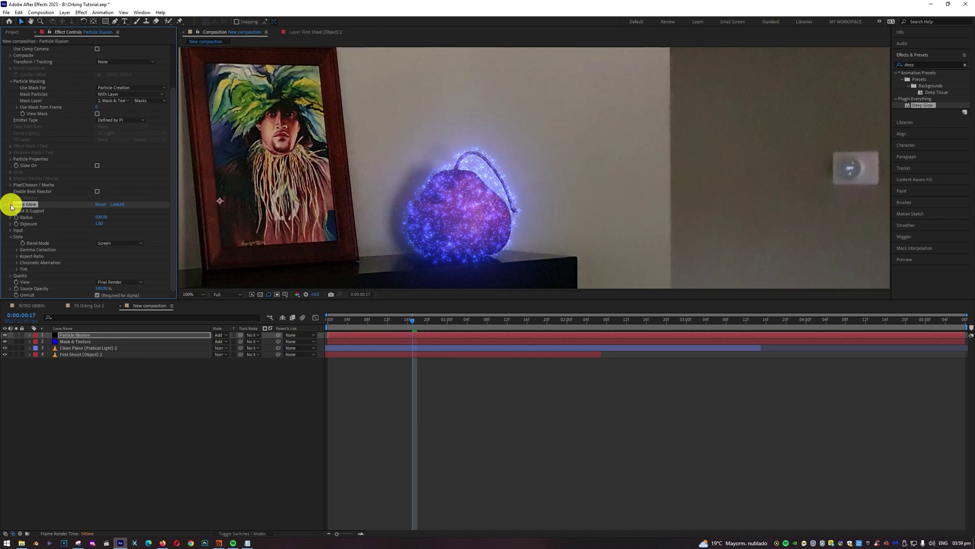
mouse_move(413, 321)
left_mouse_down()
mouse_move(401, 321)
mouse_move(547, 323)
mouse_move(349, 322)
mouse_move(413, 318)
left_mouse_up()
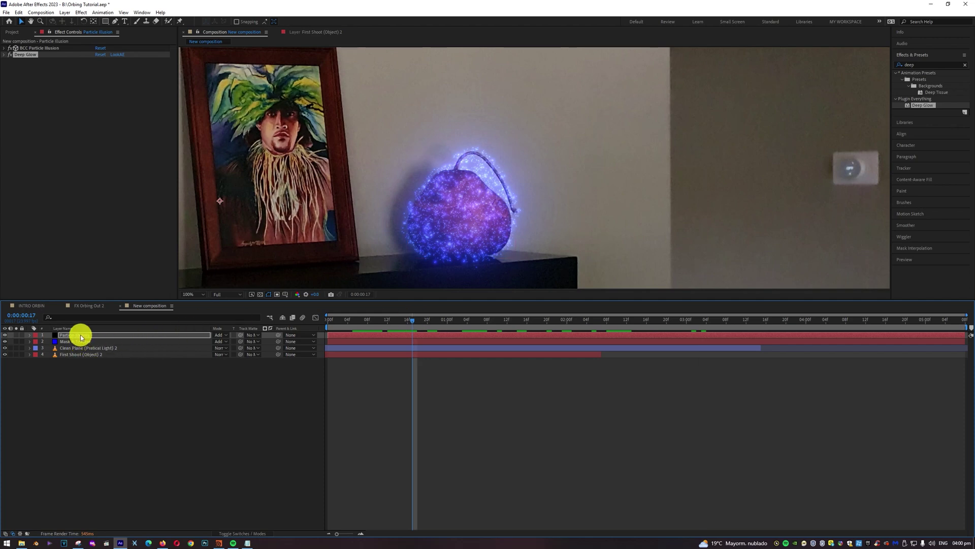
Fade in the Particle Illusion layer with Opacity keyframes of 0% at 0:00:00:13 and 100% at 0:00:00:18
type("Particles")
key("Return")
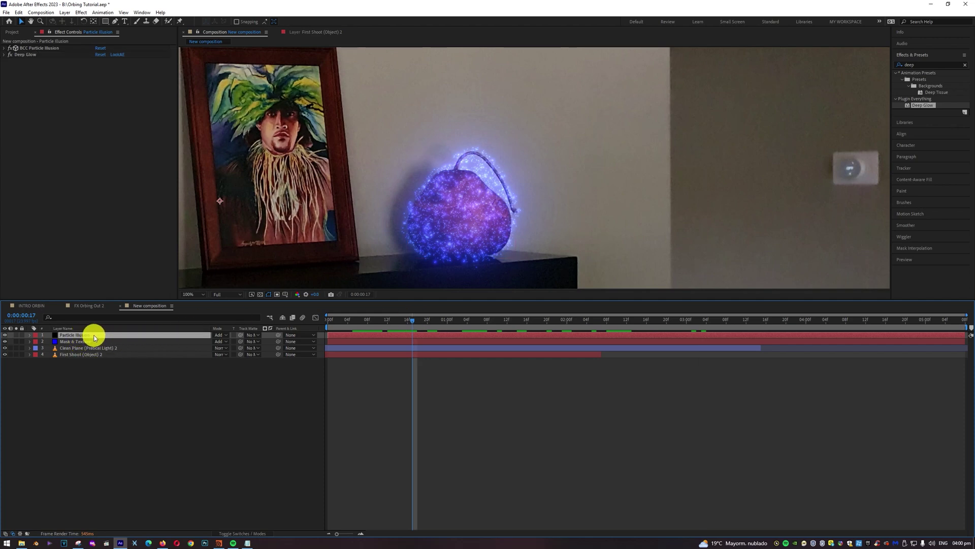
key("t")
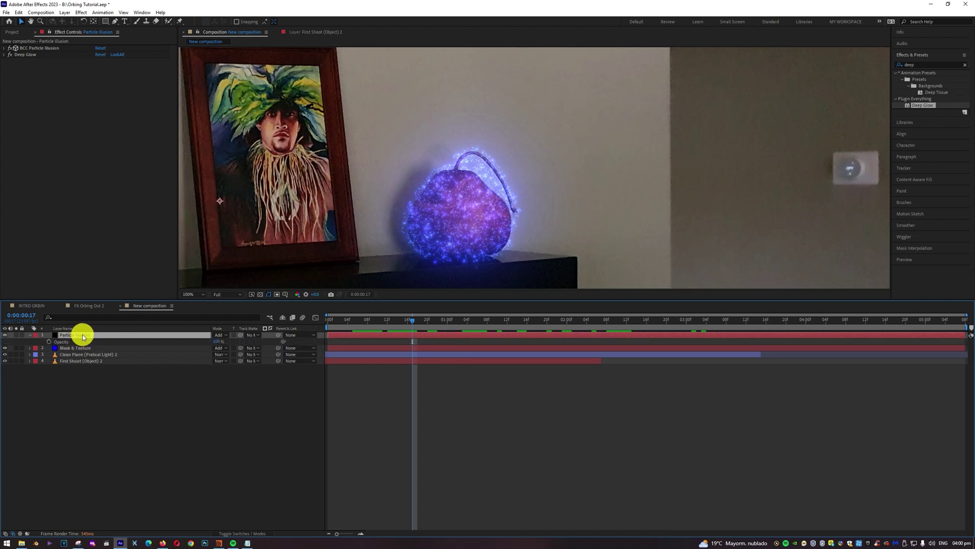
mouse_move(409, 322)
left_mouse_down()
mouse_move(348, 322)
mouse_move(394, 329)
left_mouse_up()
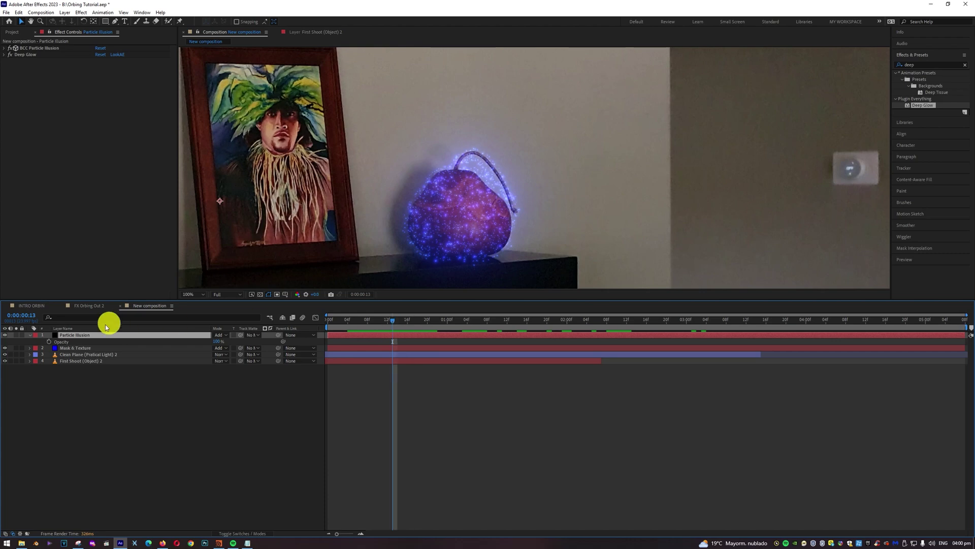
left_click(49, 341)
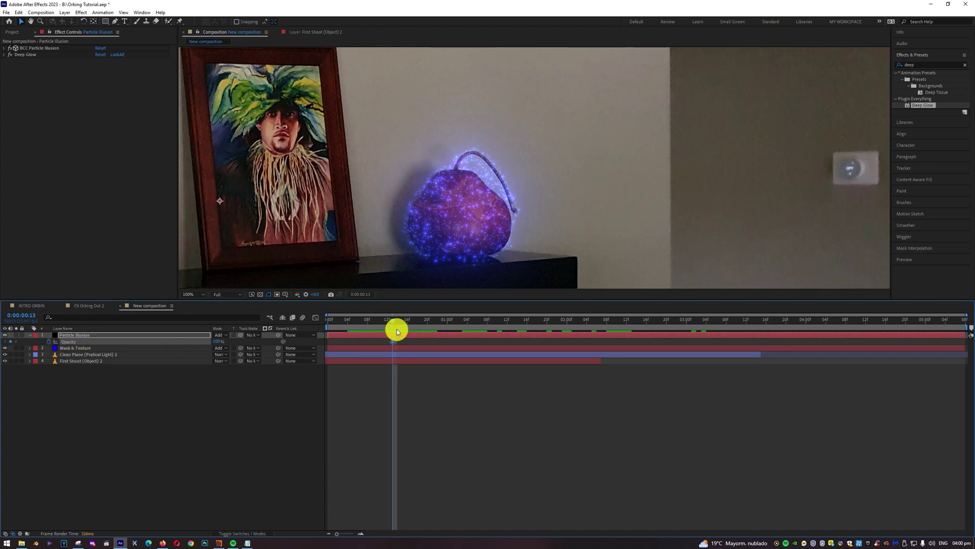
left_click_drag(394, 322, 417, 322)
left_click(10, 341)
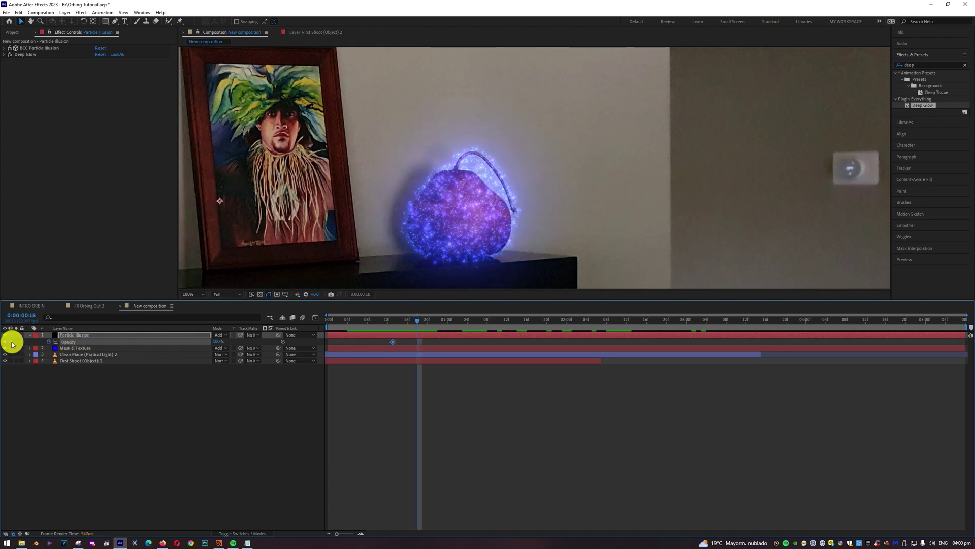
left_click(412, 316)
left_click(393, 321)
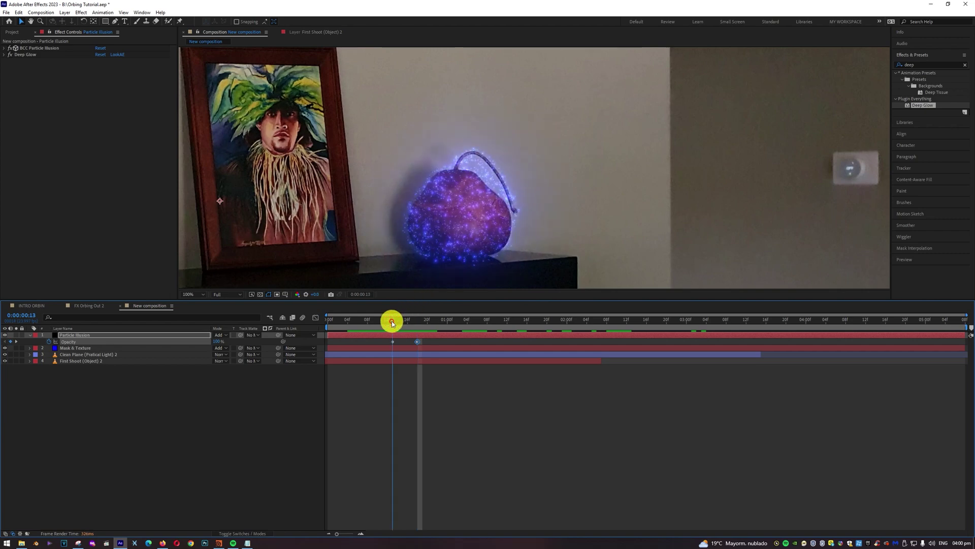
left_click(220, 342)
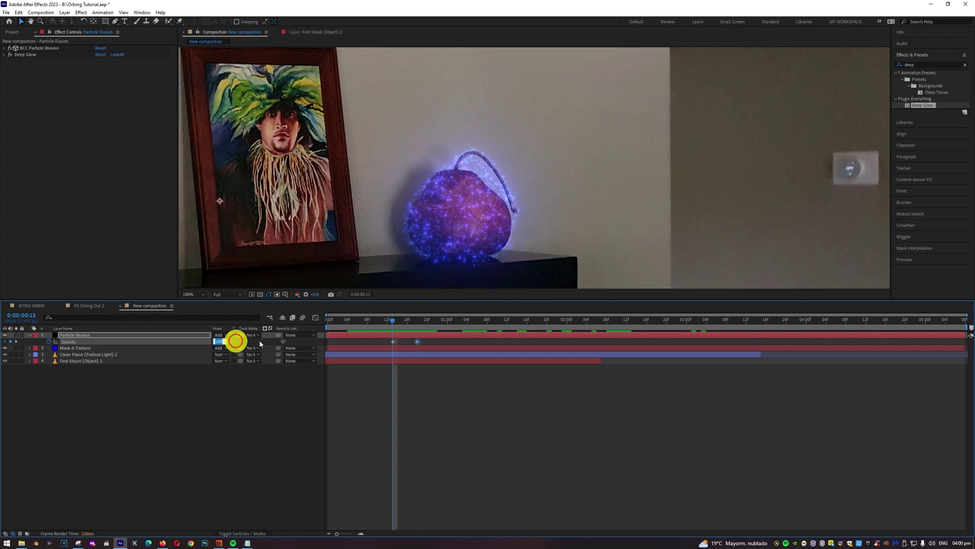
left_click(391, 324)
Fade out the Particle Illusion layer with Opacity keyframes of 100% at 0:00:02:05 and 0% at 0:00:02:11
left_click_drag(394, 324, 591, 345)
left_click(23, 343)
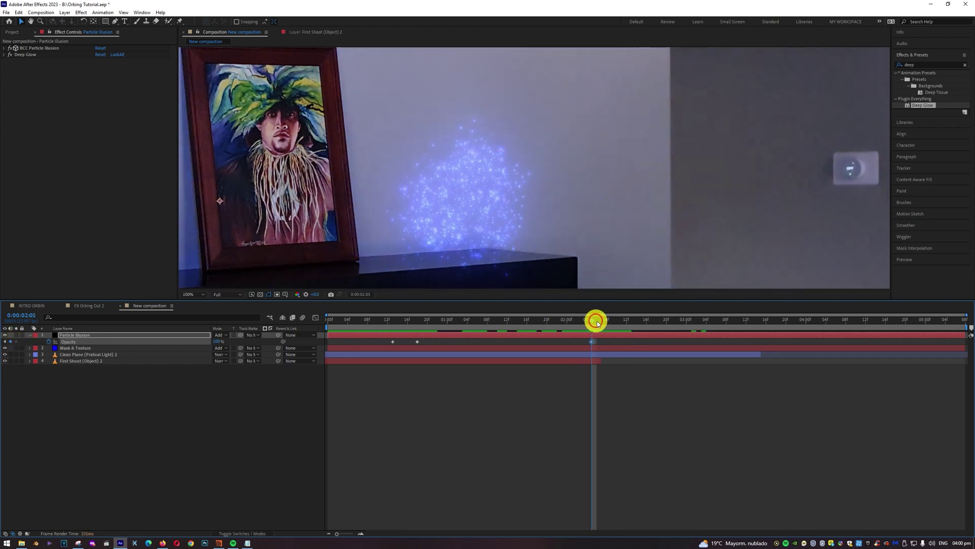
left_click_drag(594, 322, 623, 322)
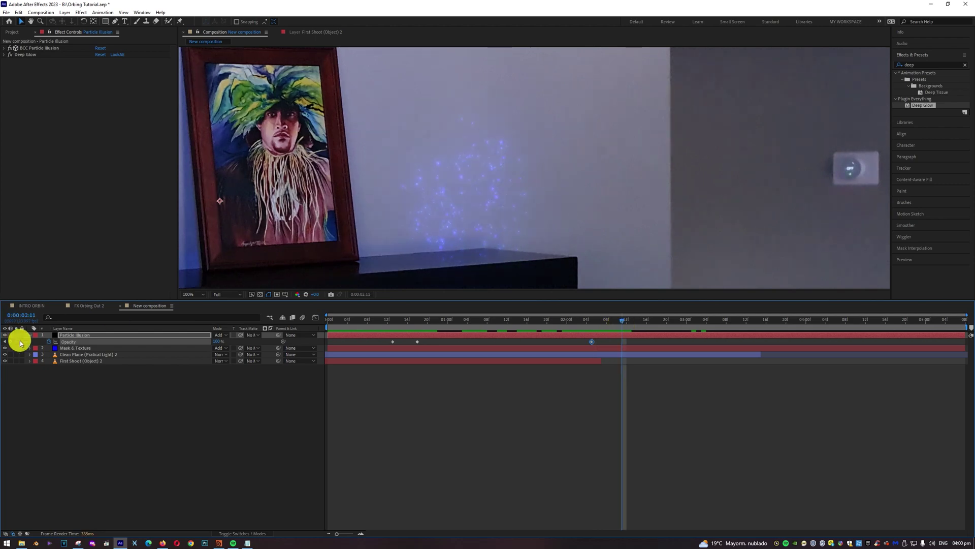
left_click_drag(216, 341, 142, 331)
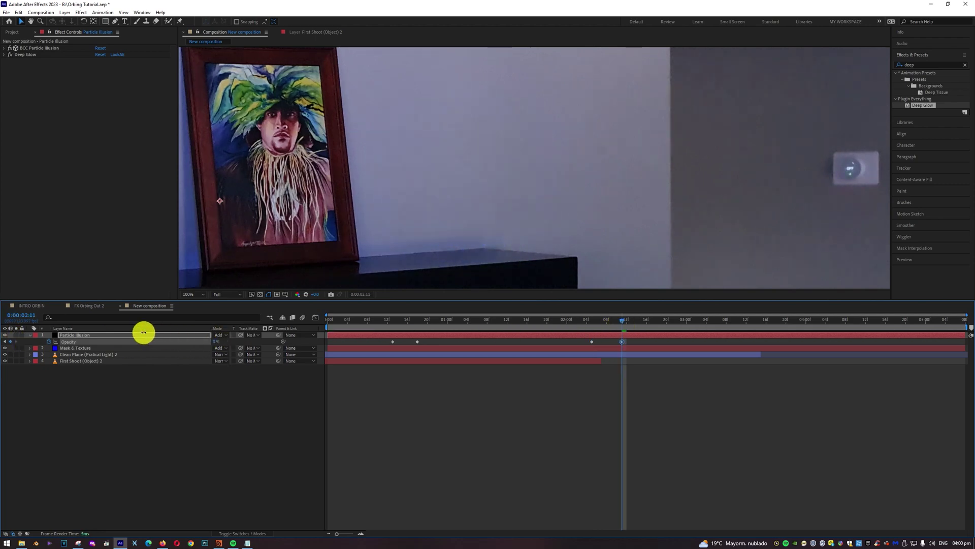
Select the two fade-out Opacity keyframes and shift them three frames earlier
left_click_drag(633, 339, 582, 350)
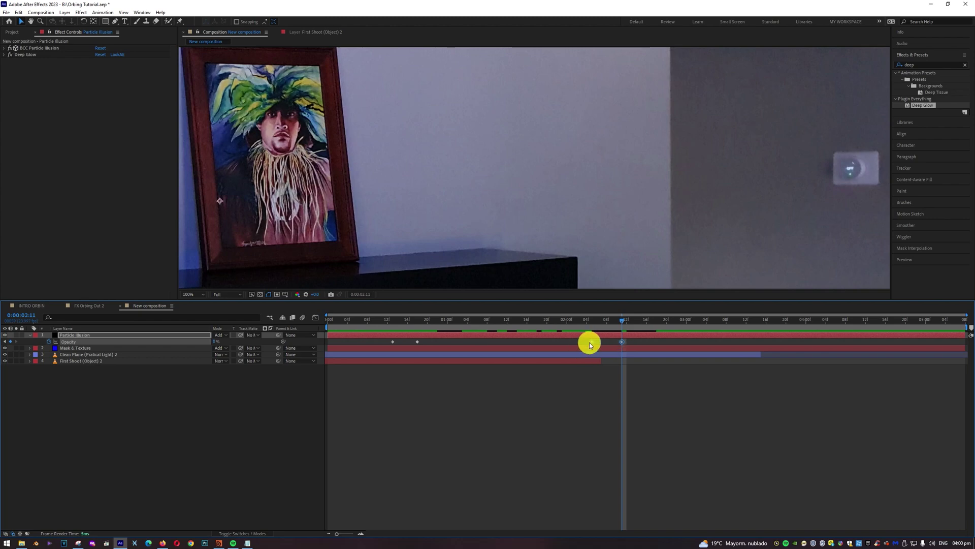
key("alt+Left")
key("alt+Left")
key("alt+Left")
Apply Easy Ease to all four Opacity keyframes of the Particle Illusion layer and scrub through the fades
left_click_drag(375, 339, 619, 345)
right_click(607, 341)
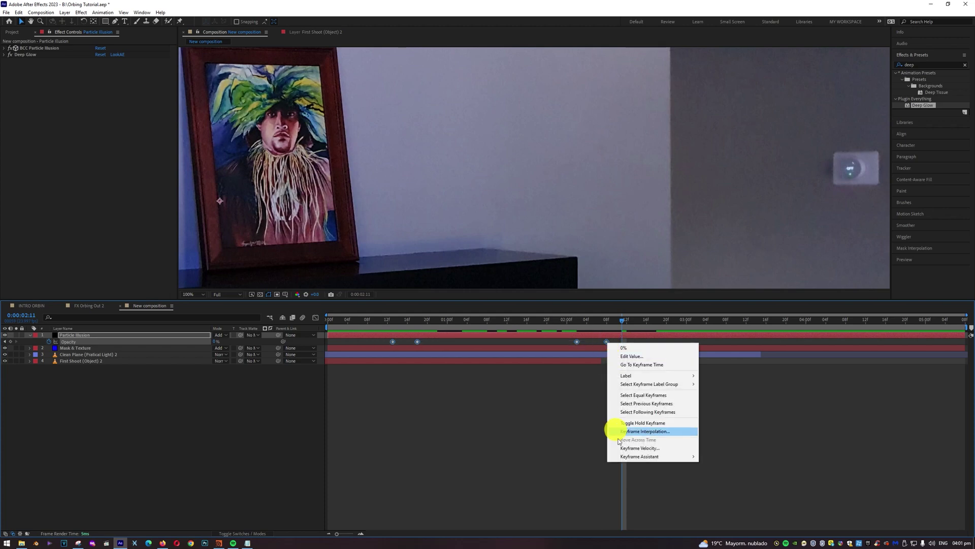
mouse_move(639, 462)
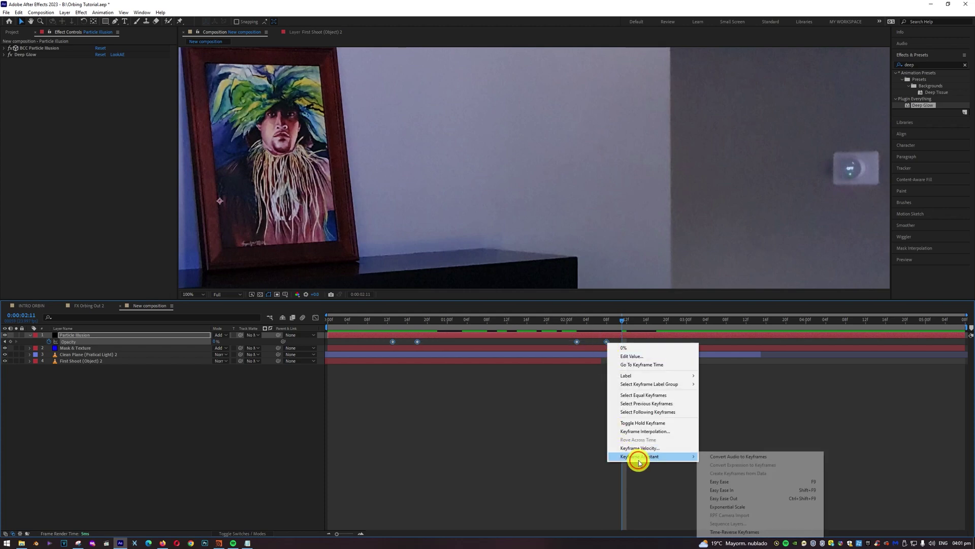
left_click(723, 486)
left_click(500, 403)
left_click(393, 321)
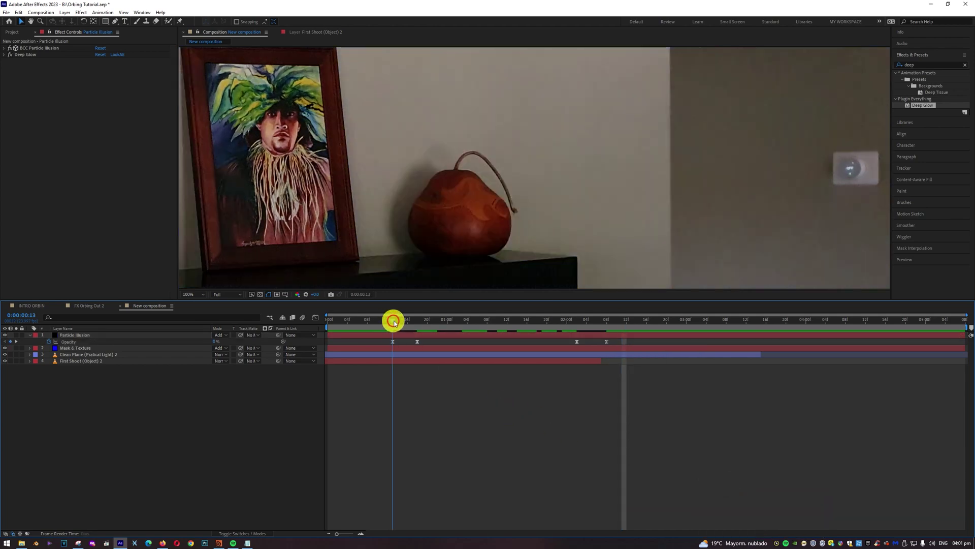
left_click_drag(395, 322, 592, 328)
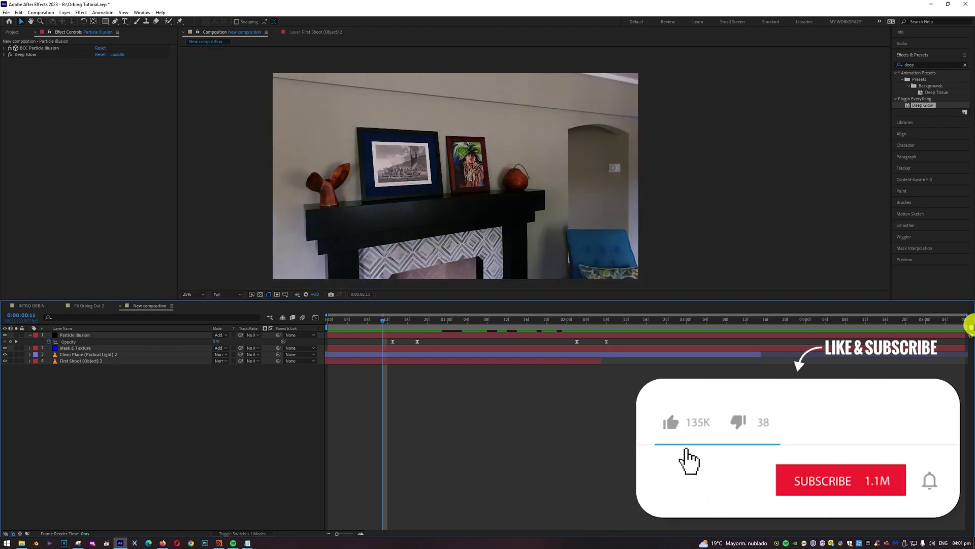
Shorten the work area to end at about 0:00:02:13 and play the preview
left_click_drag(965, 325, 632, 309)
left_click(905, 260)
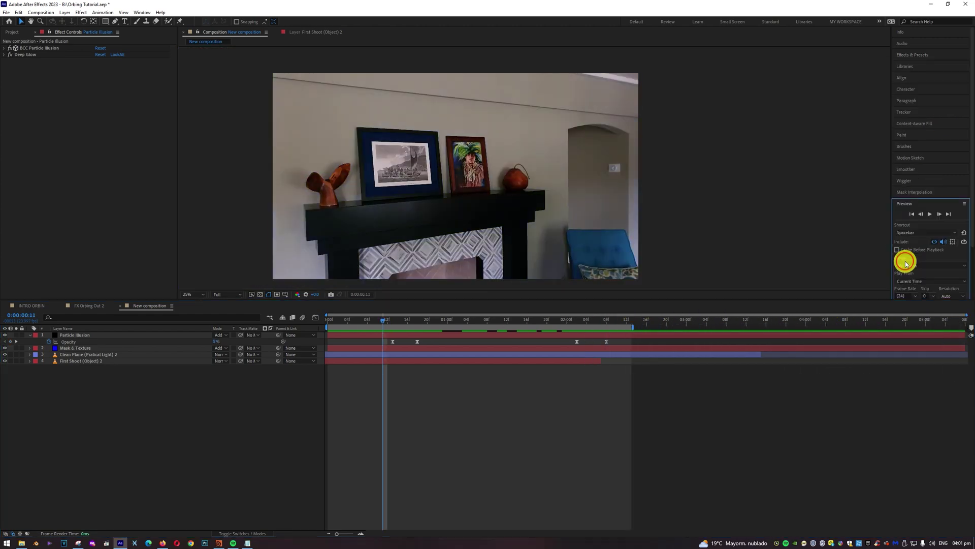
left_click(930, 216)
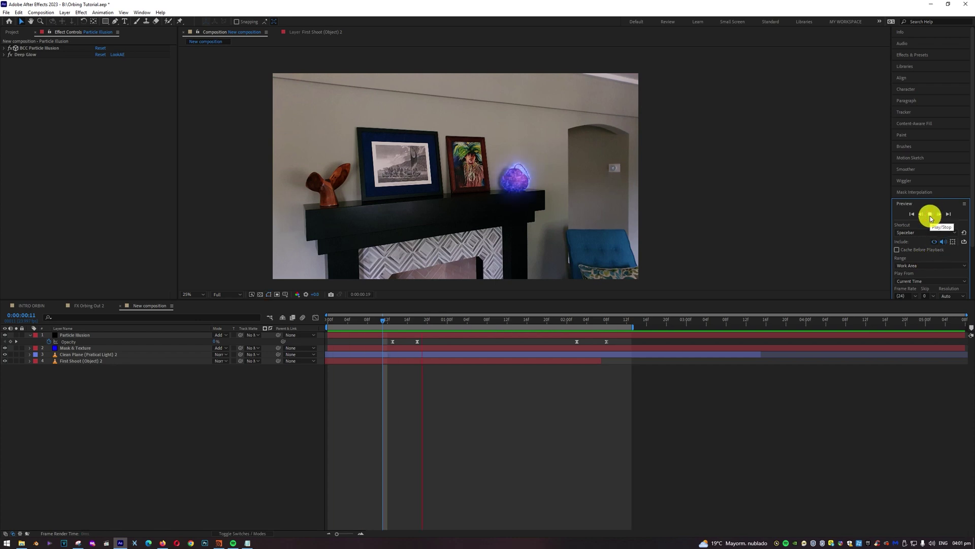